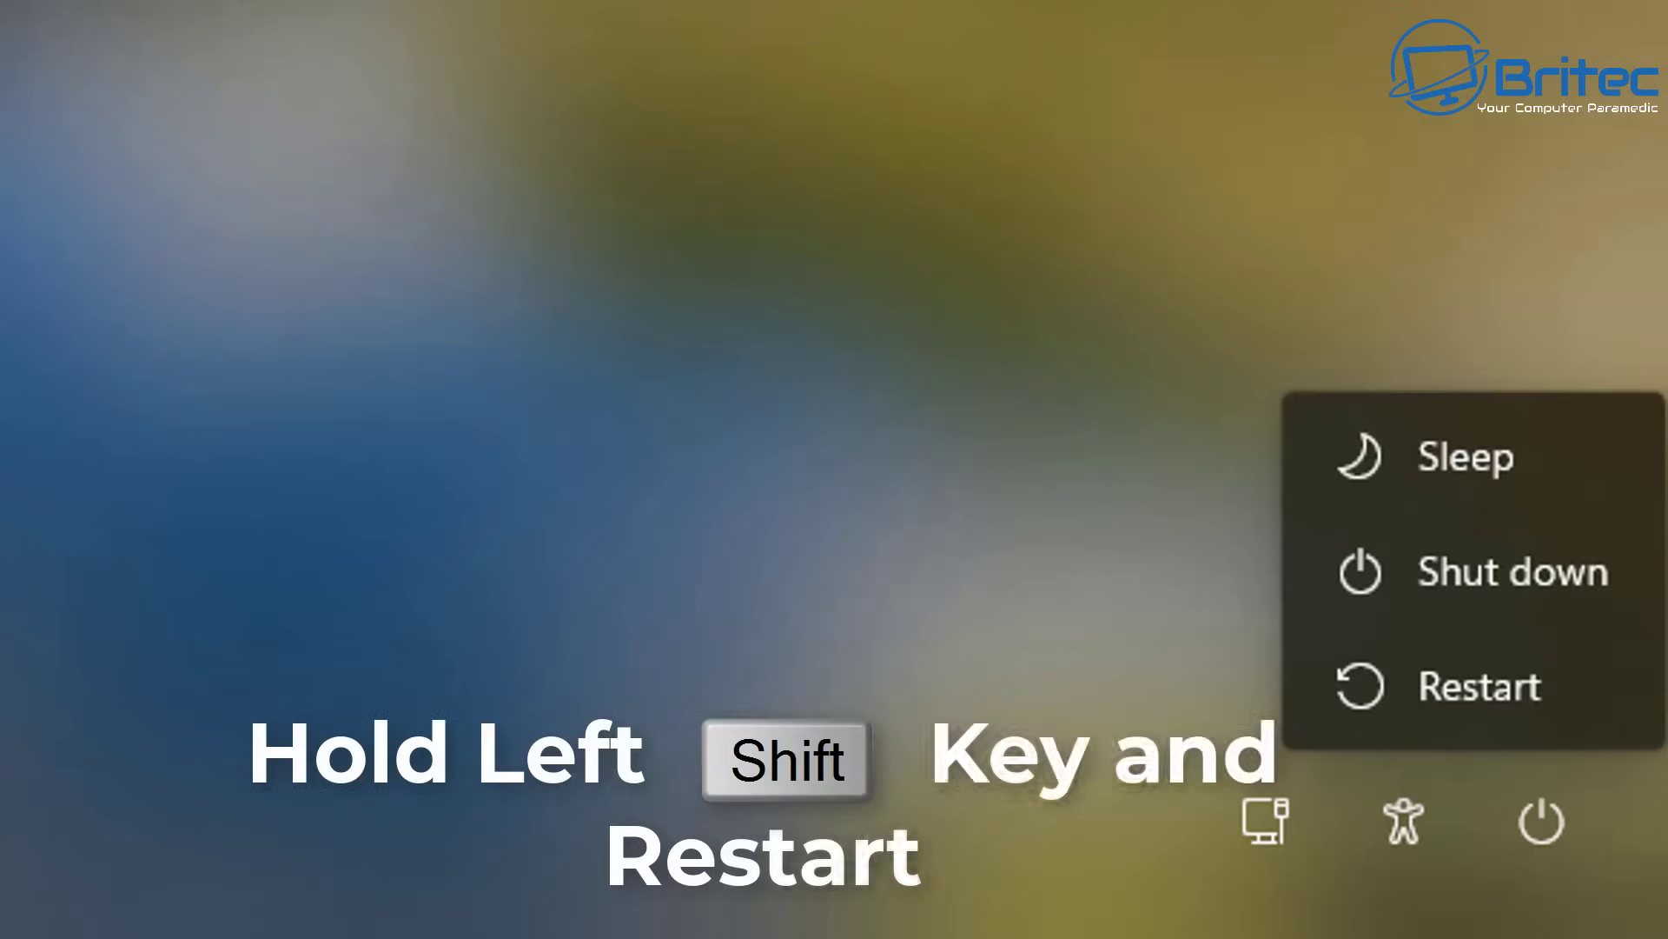
Restart from the lock screen into recovery, confirming despite possible unsaved work
left_click(1499, 691, "shift")
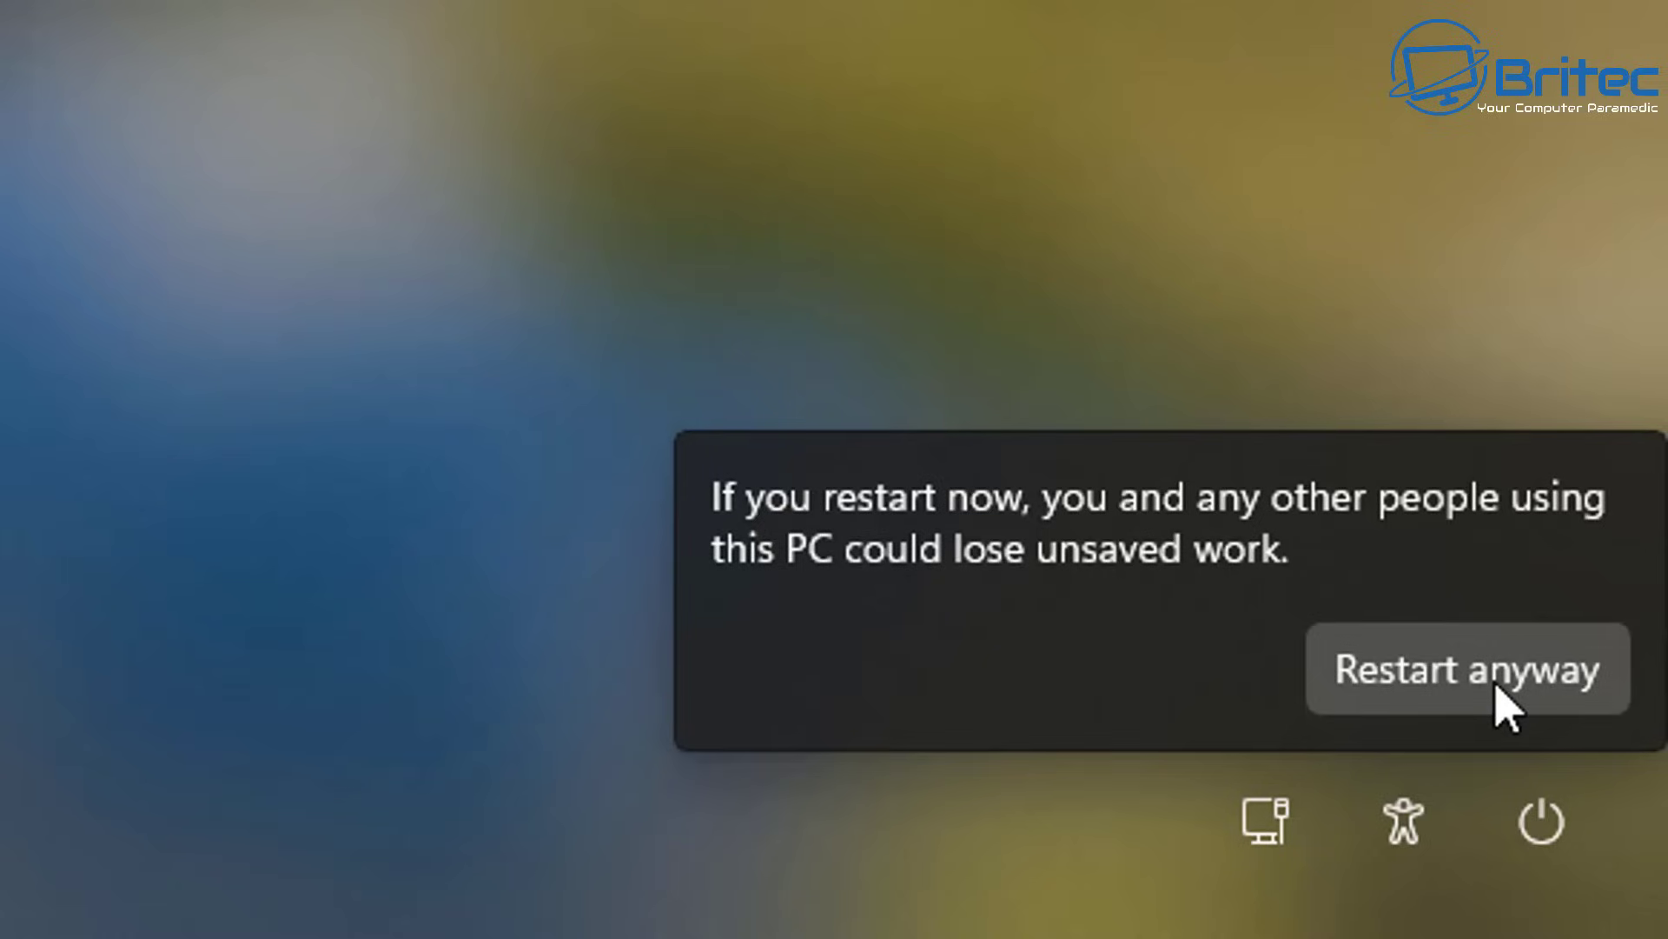
left_click(1496, 687, "shift")
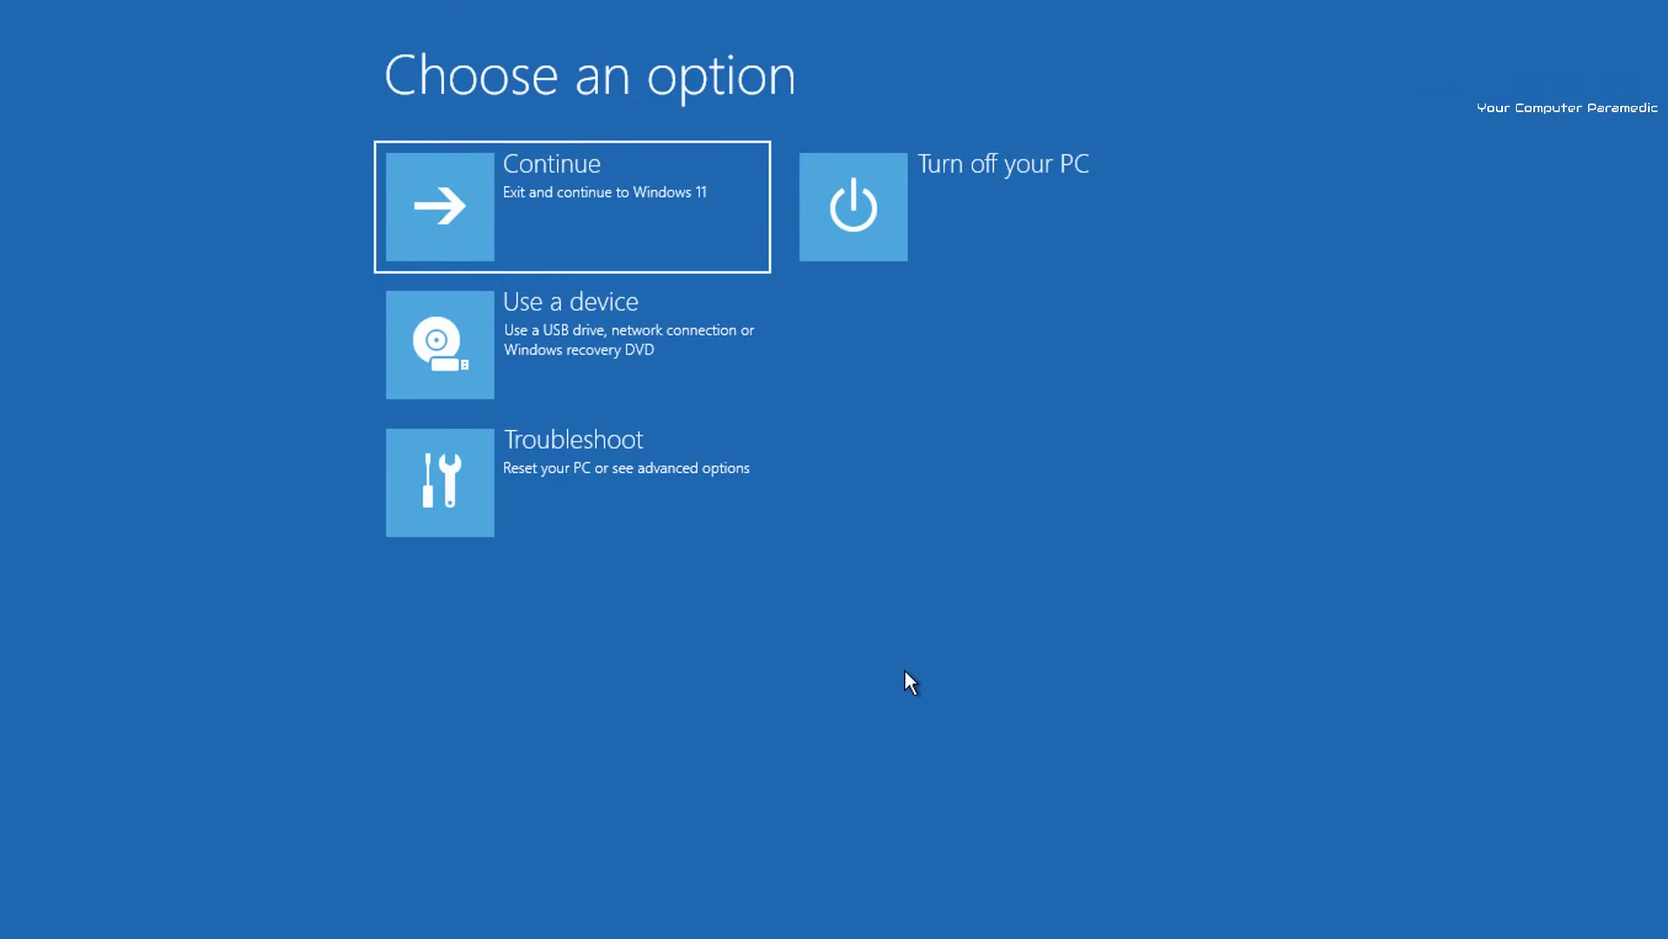
Go to Troubleshoot > Advanced options and launch the recovery Command Prompt
key("Down")
key("Down")
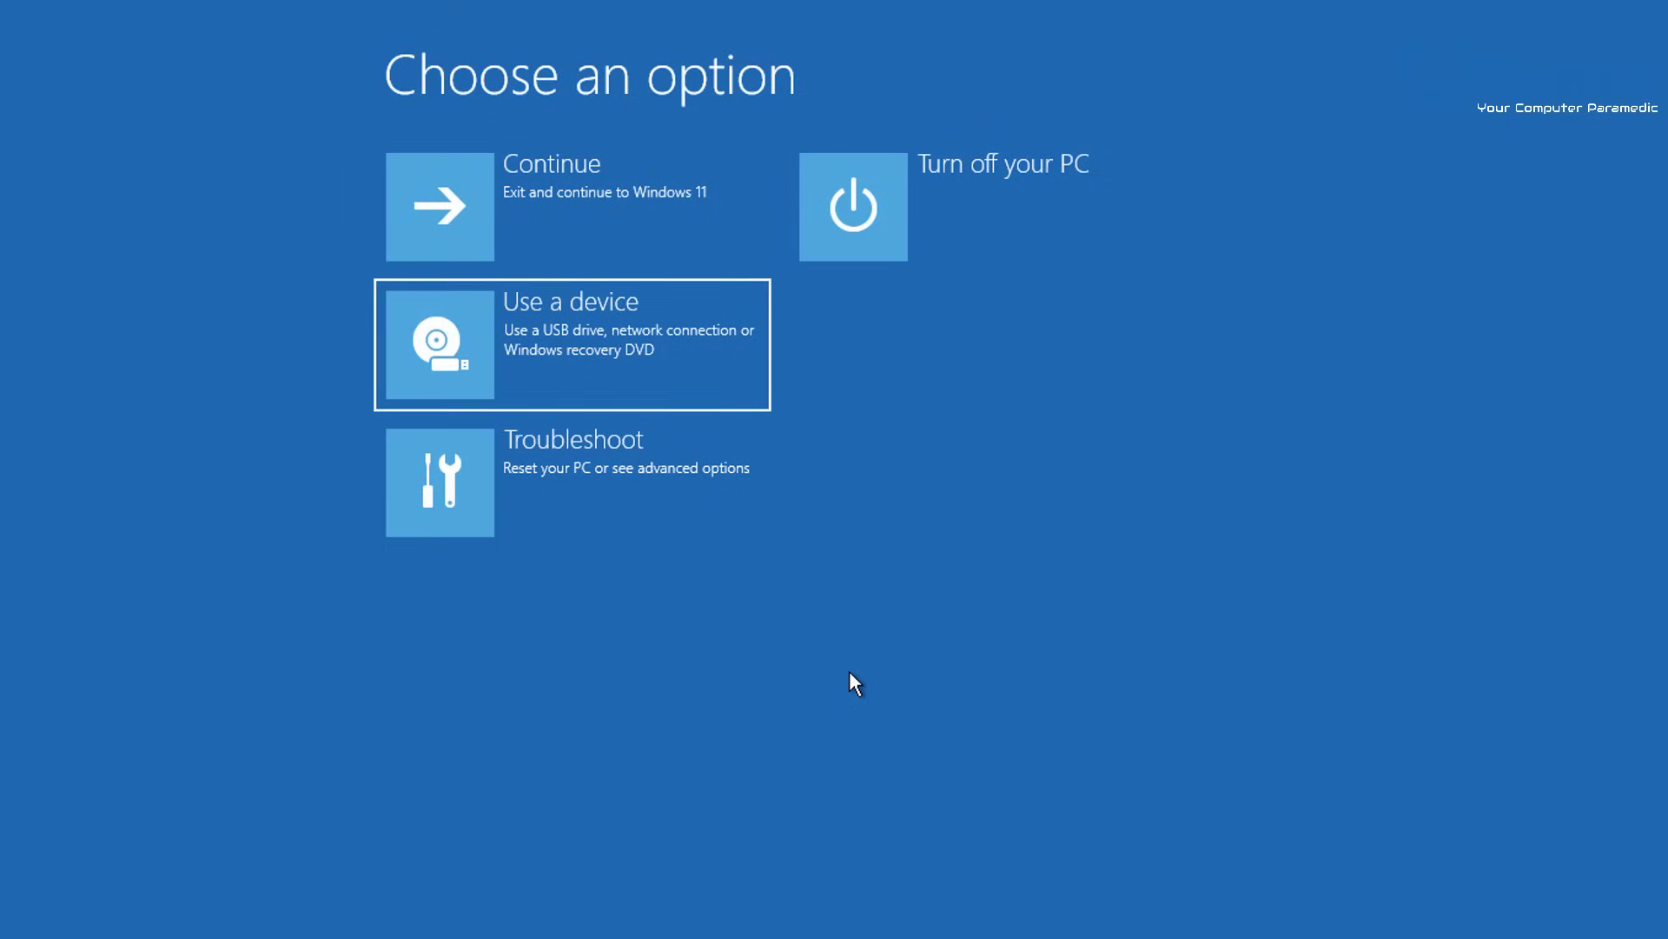
left_click(684, 505)
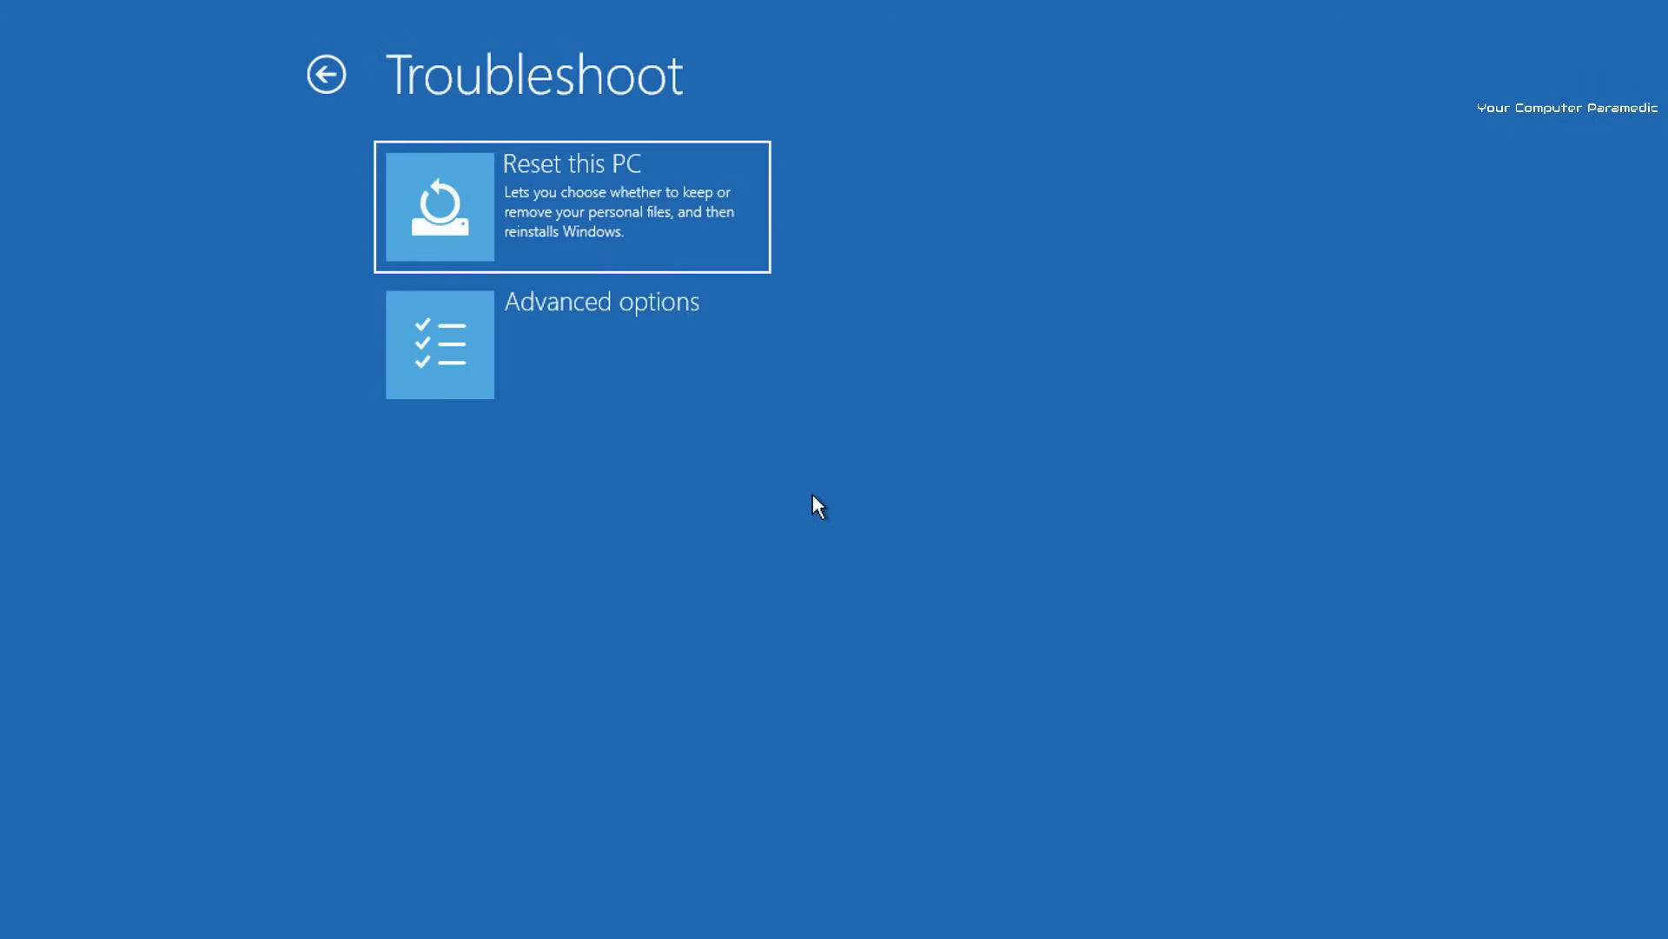
left_click(629, 355)
left_click(628, 354)
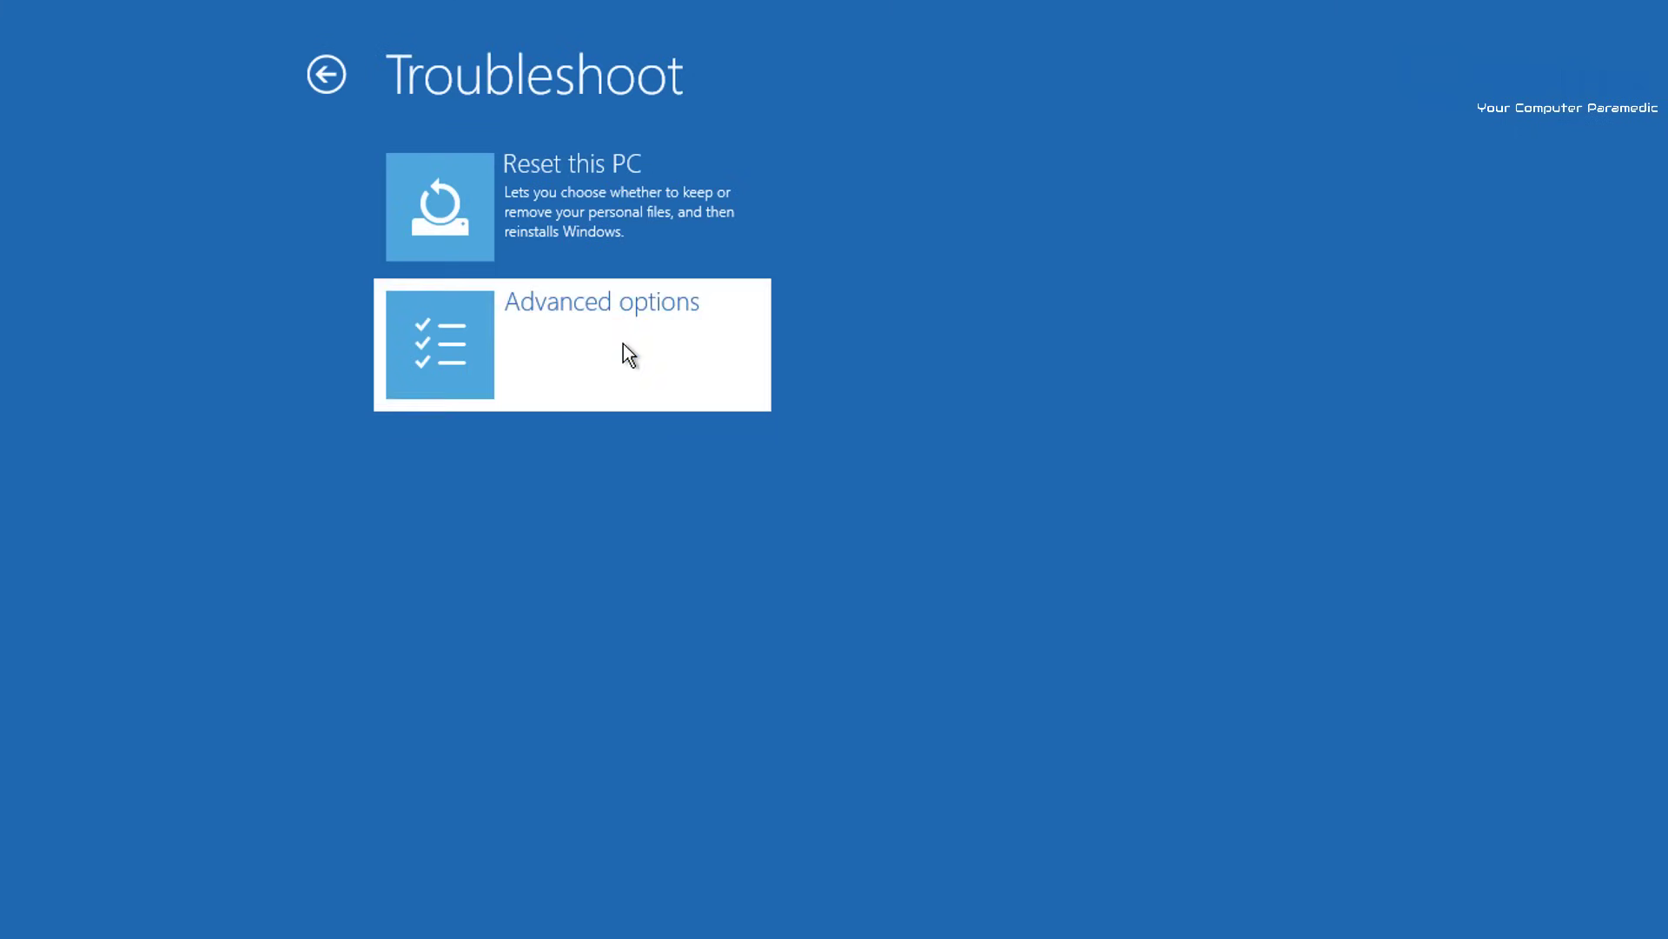
left_click(592, 469)
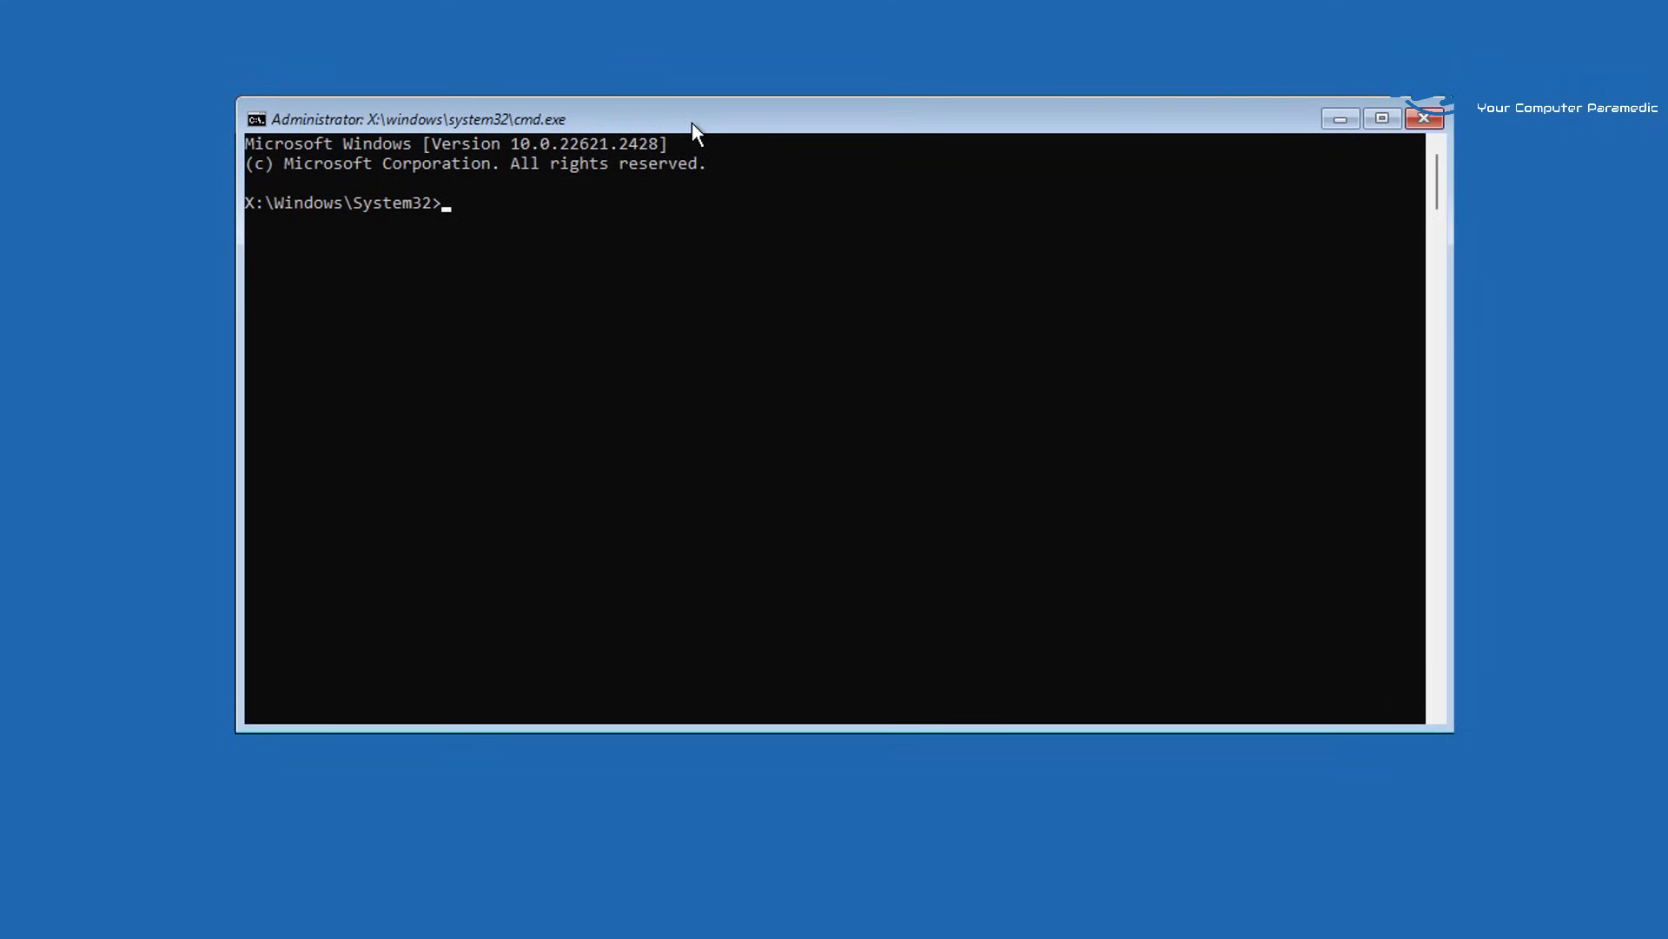
Start typing 'net administra' at the X:\Windows\System32 console prompt
left_click(563, 363)
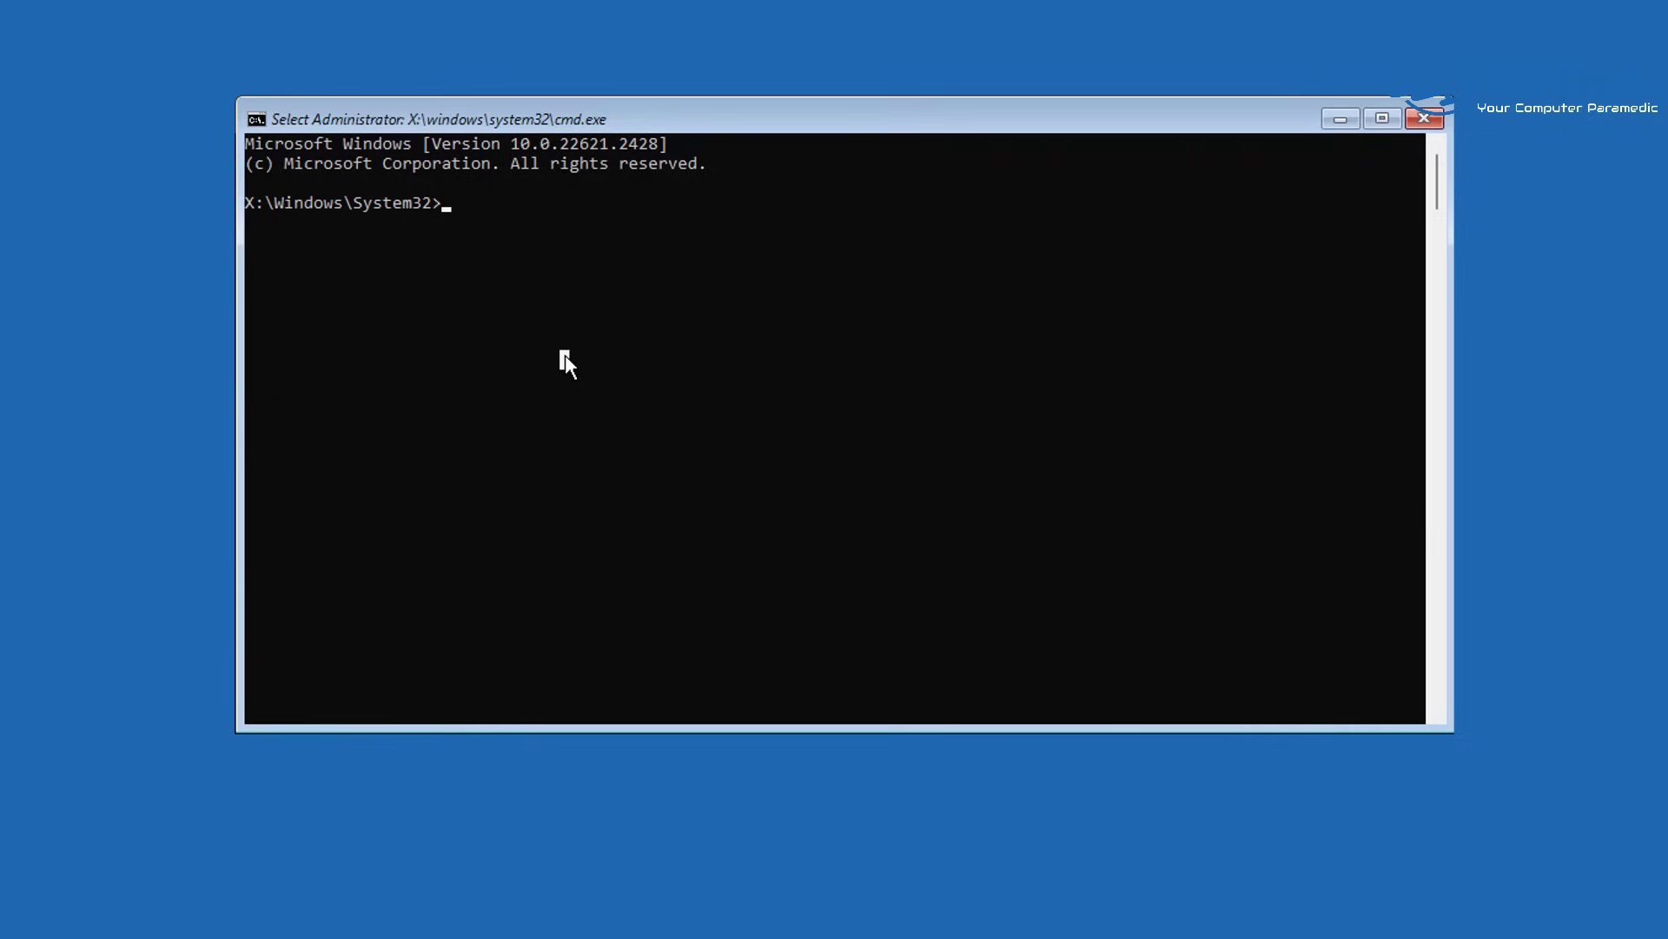
At the X:\Windows\System32> prompt, extend 'net user' with 'administrator /' without running it
type("net user administrator /active:yes")
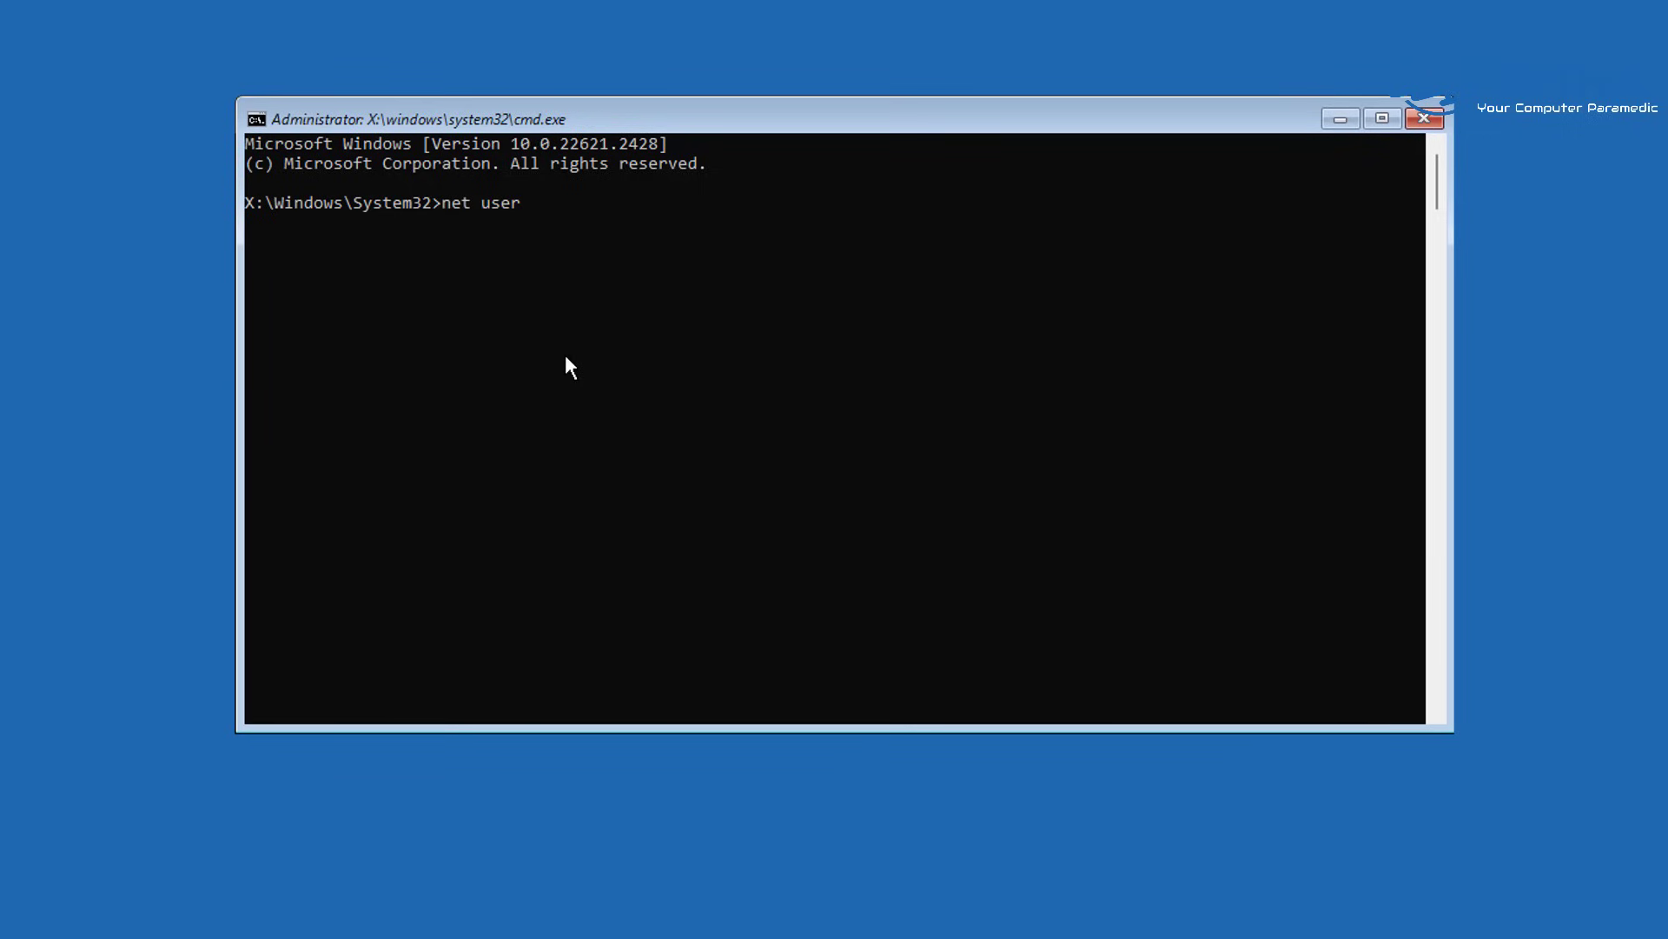
Start typing 'net administra' at the X:\Windows\System32 console prompt
At the X:\Windows\System32> prompt, extend 'net user' with 'administrator /' without running it
type("istrator /active:yes")
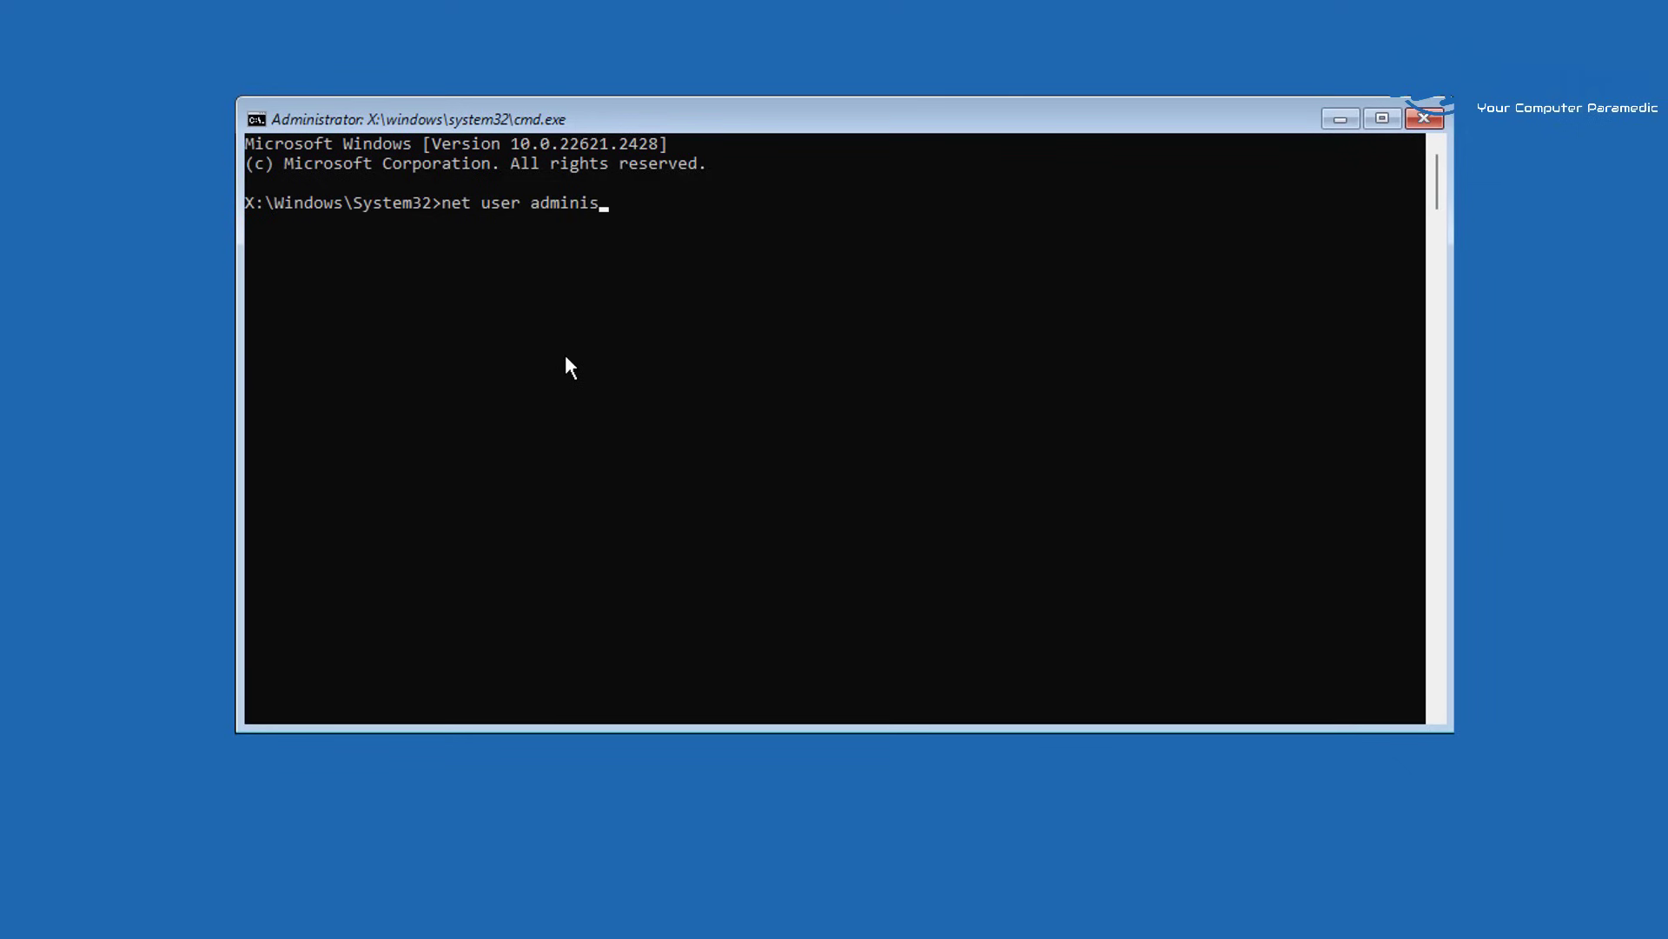
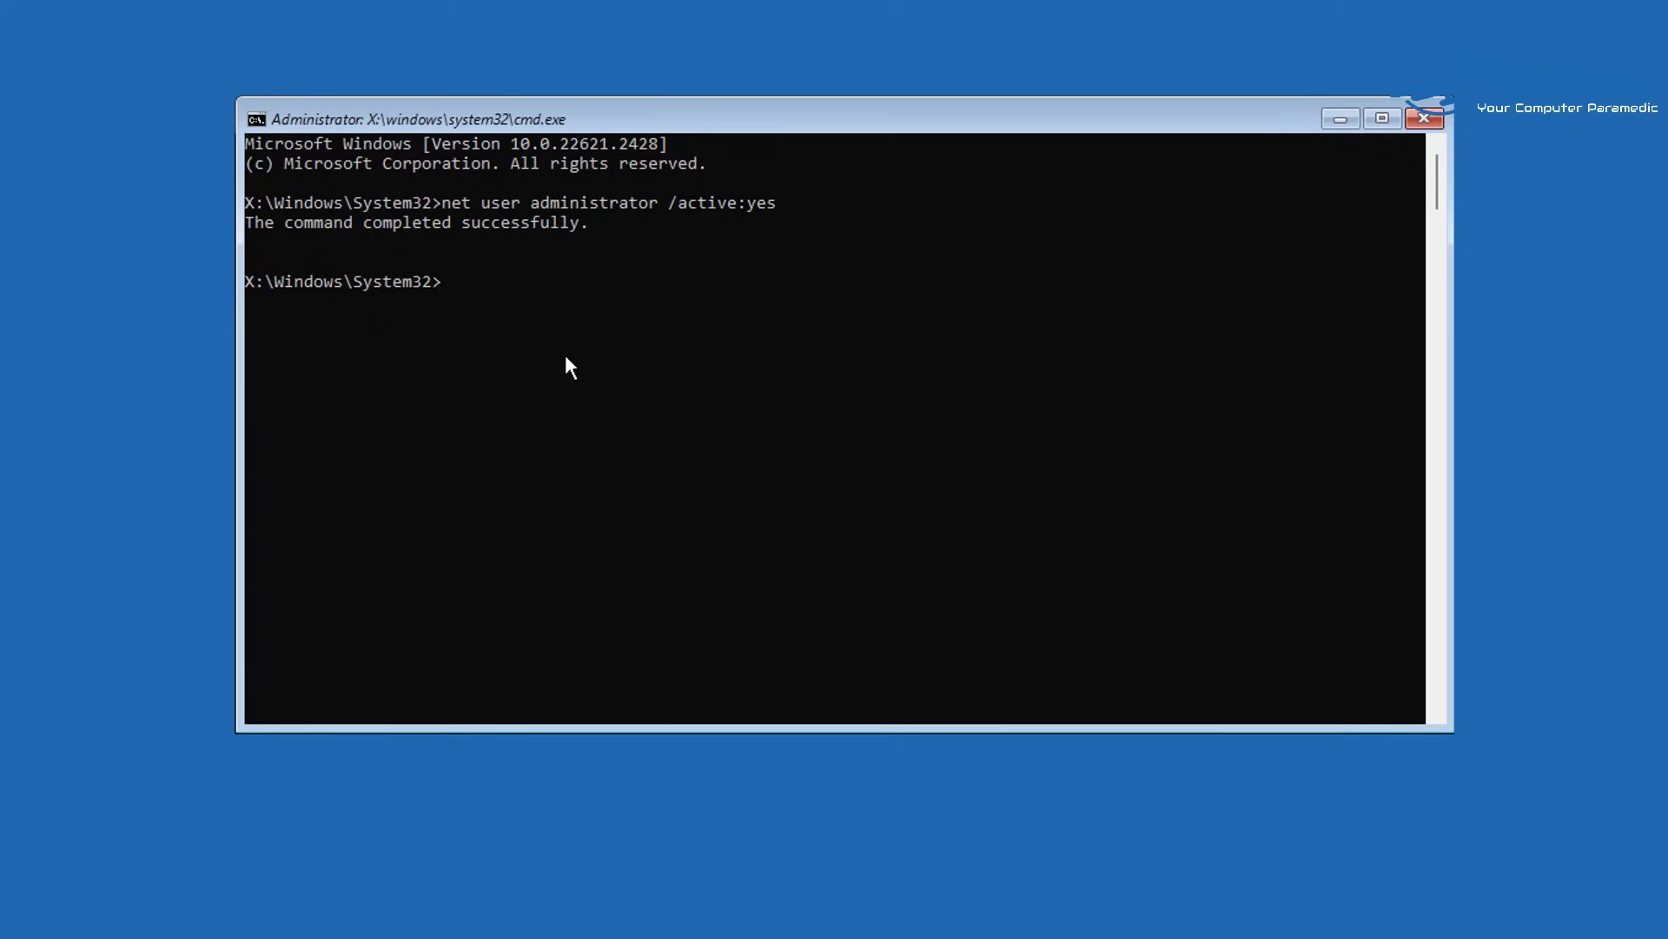
Launch Registry Editor with regedit from Command Prompt, then move and enlarge its window
type("regedit")
key("Return")
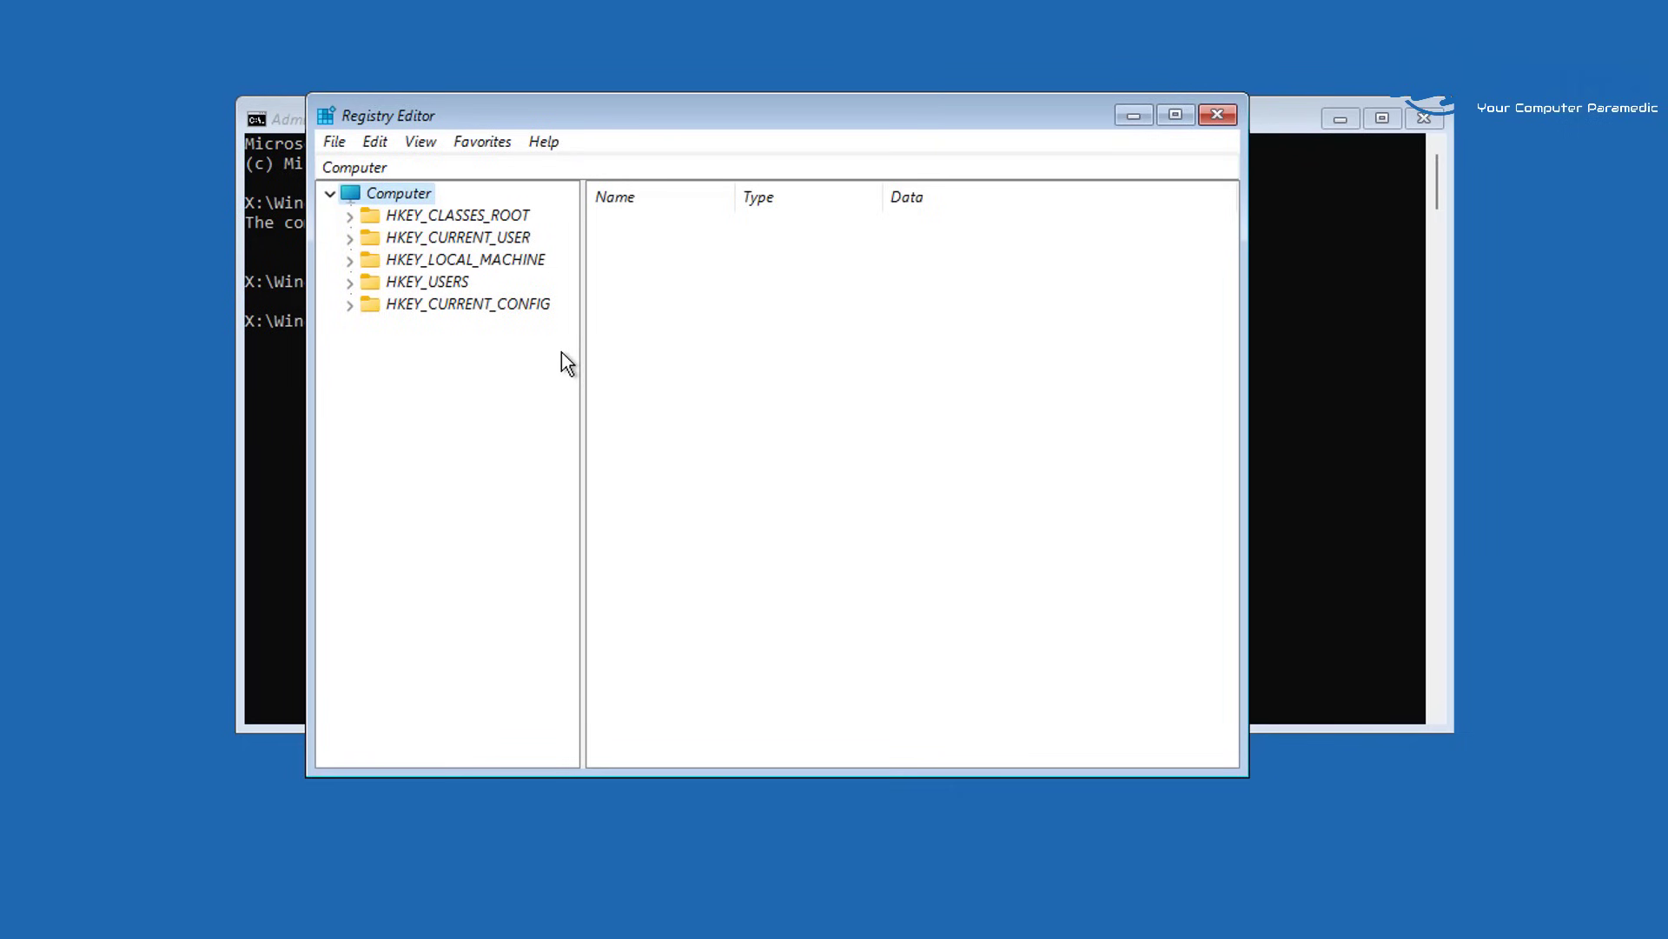
left_click_drag(544, 118, 579, 100)
left_click_drag(1273, 756, 1395, 881)
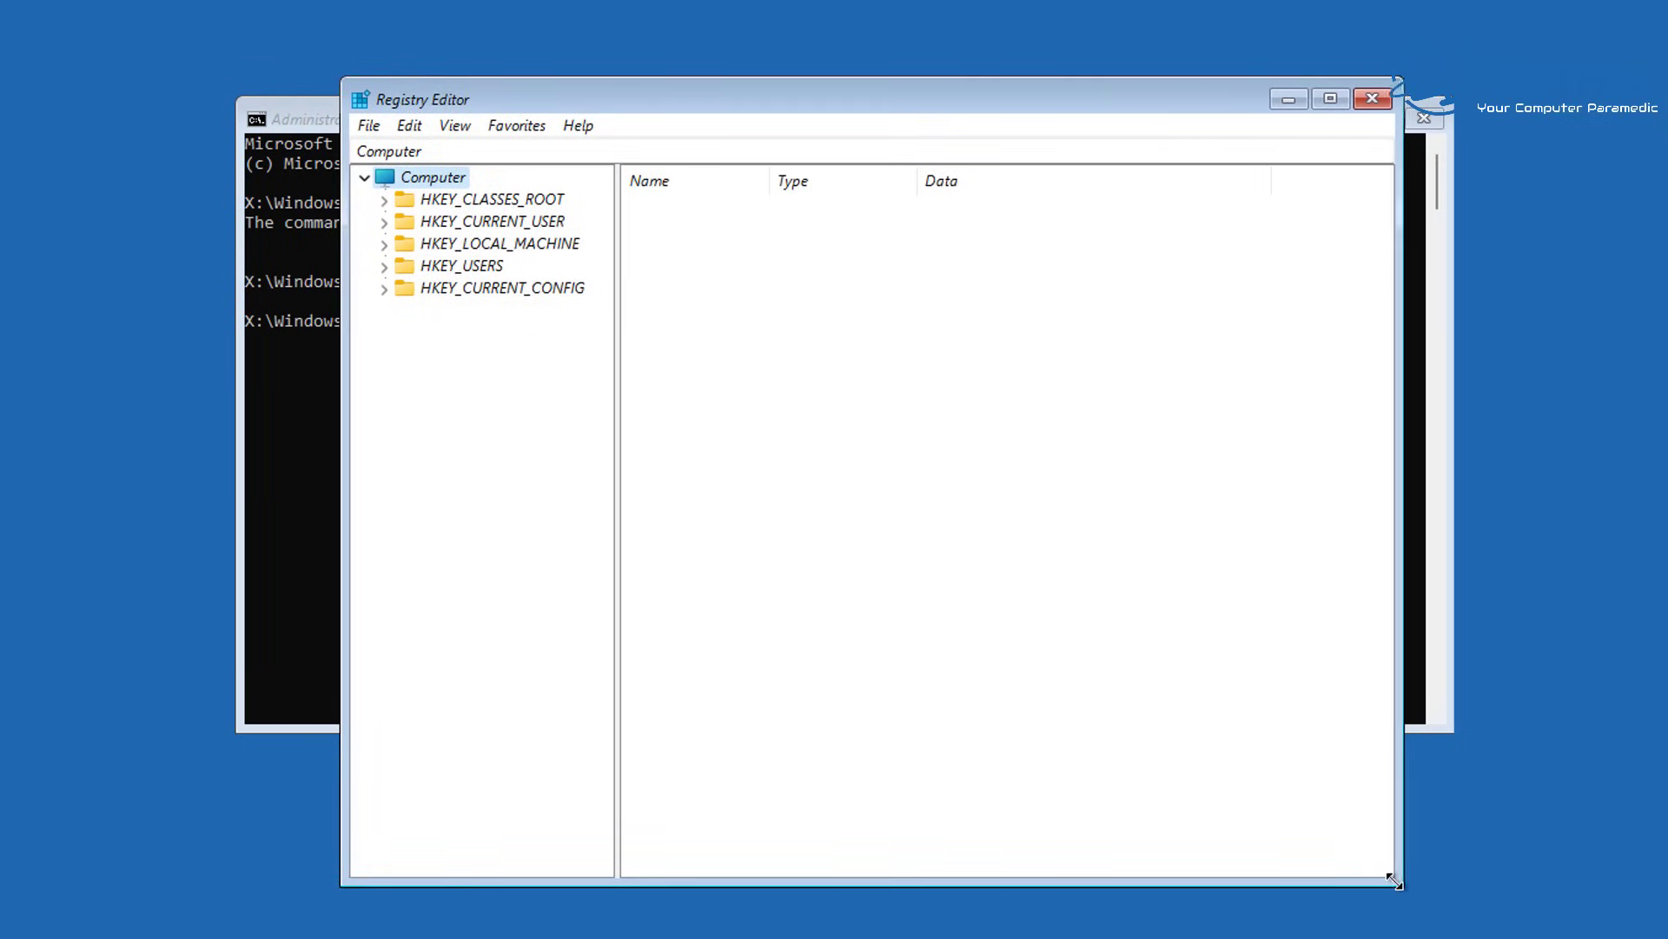
With HKEY_LOCAL_MACHINE selected, start File > Load Hive to get the hive file chooser
left_click(492, 243)
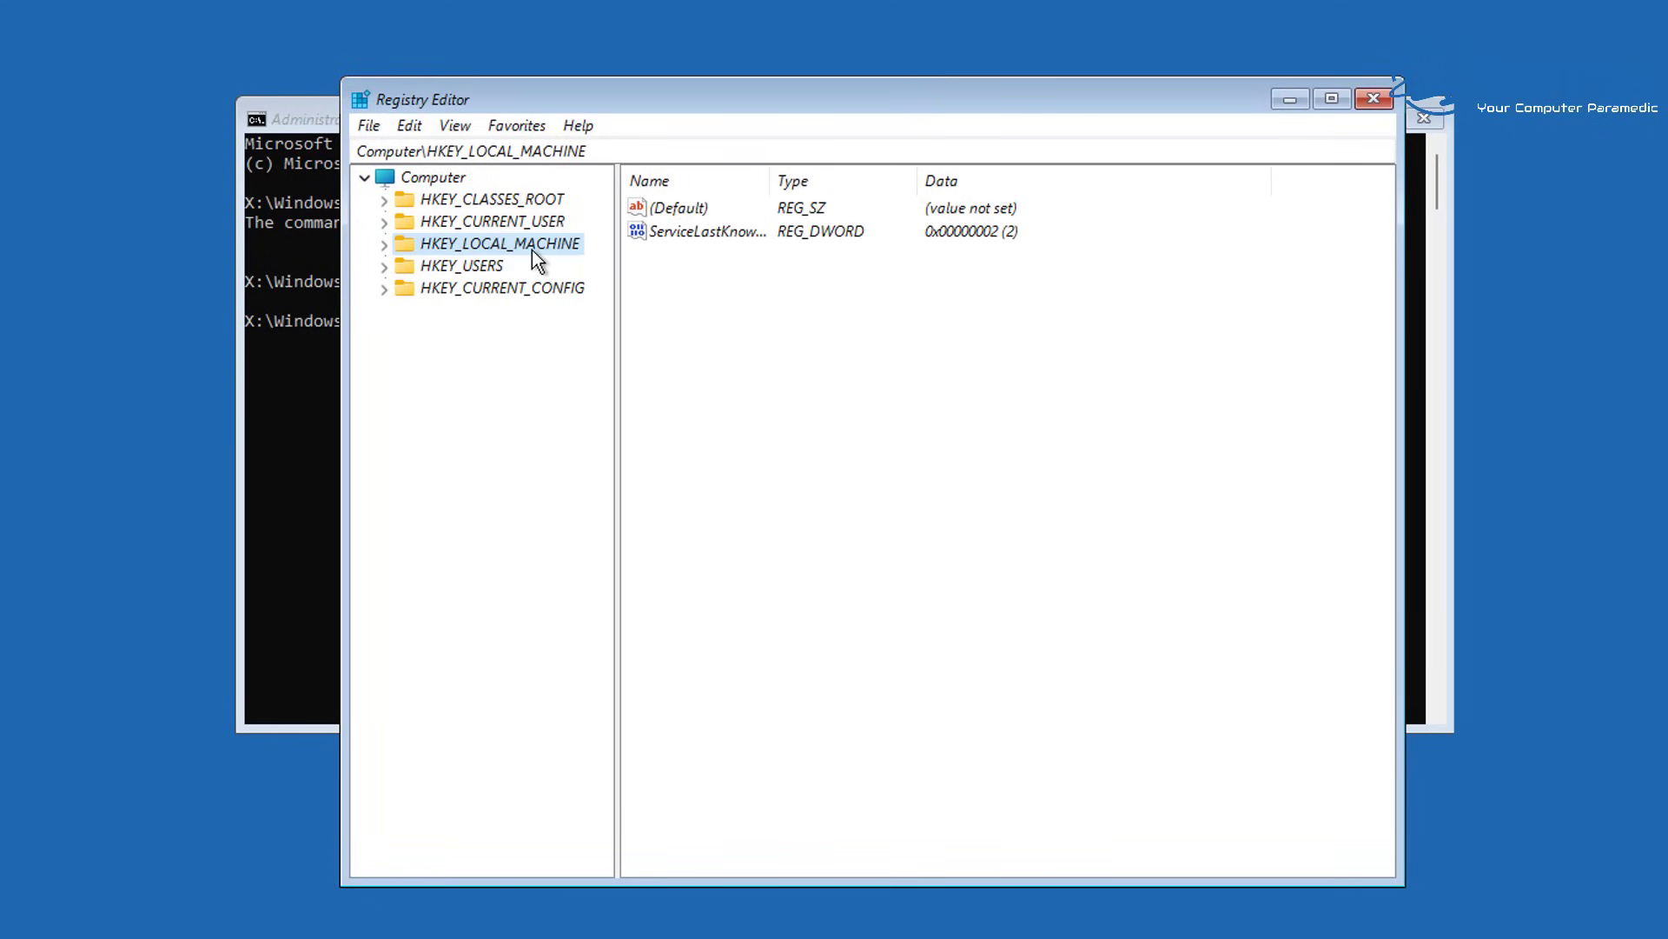
left_click(369, 127)
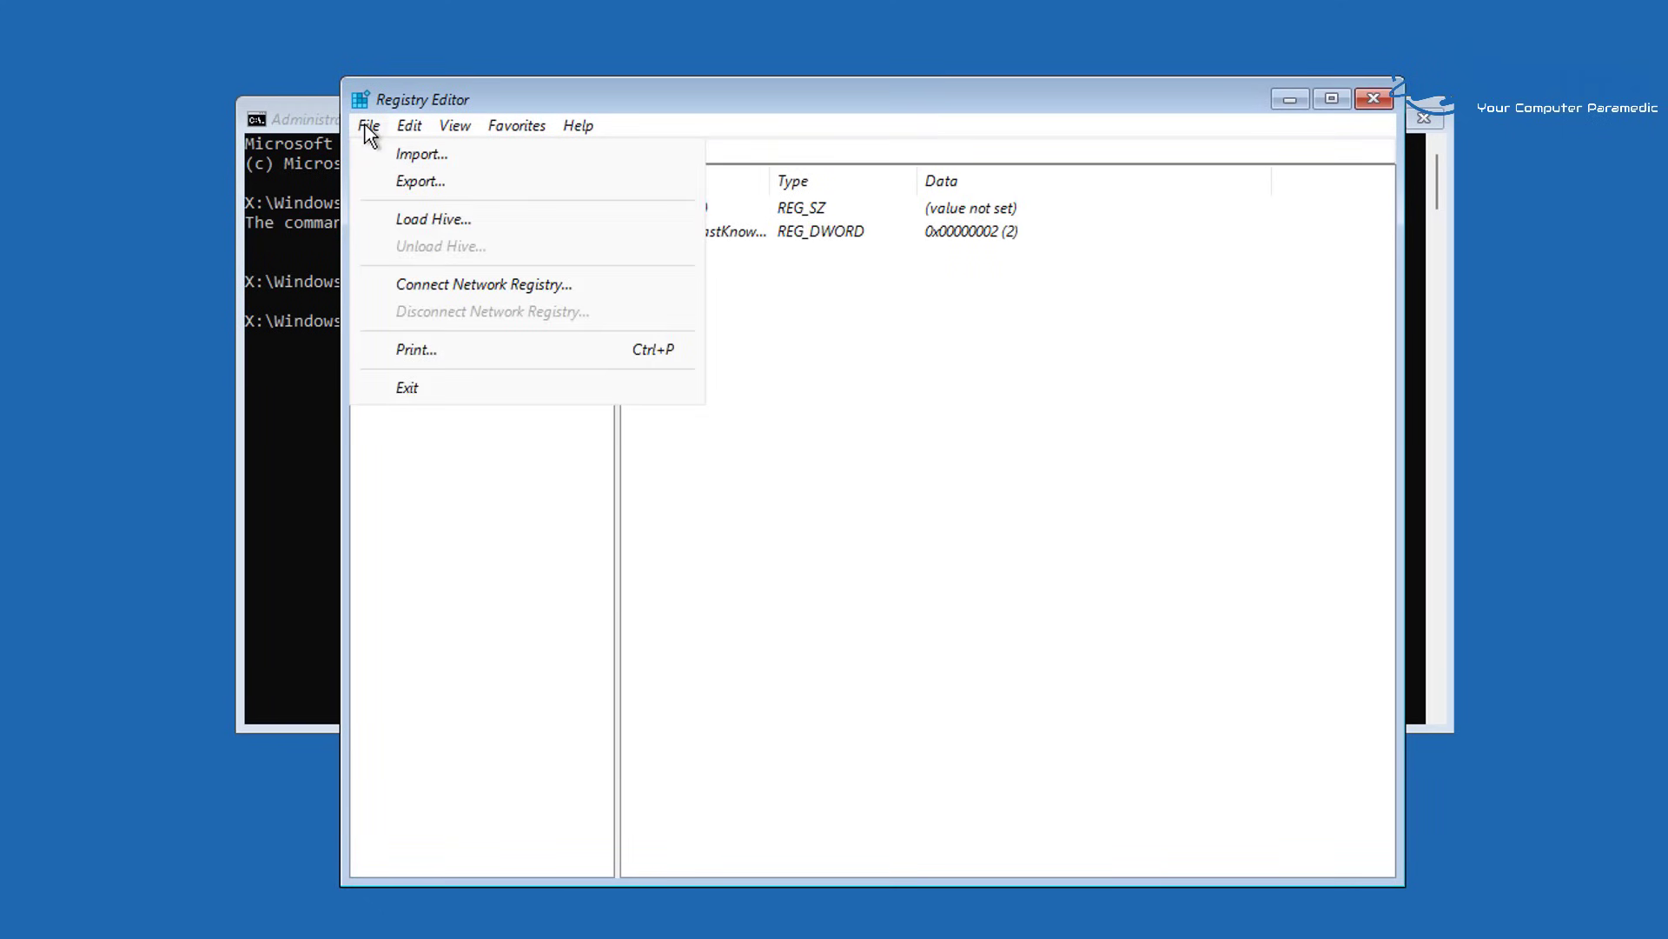
left_click(502, 219)
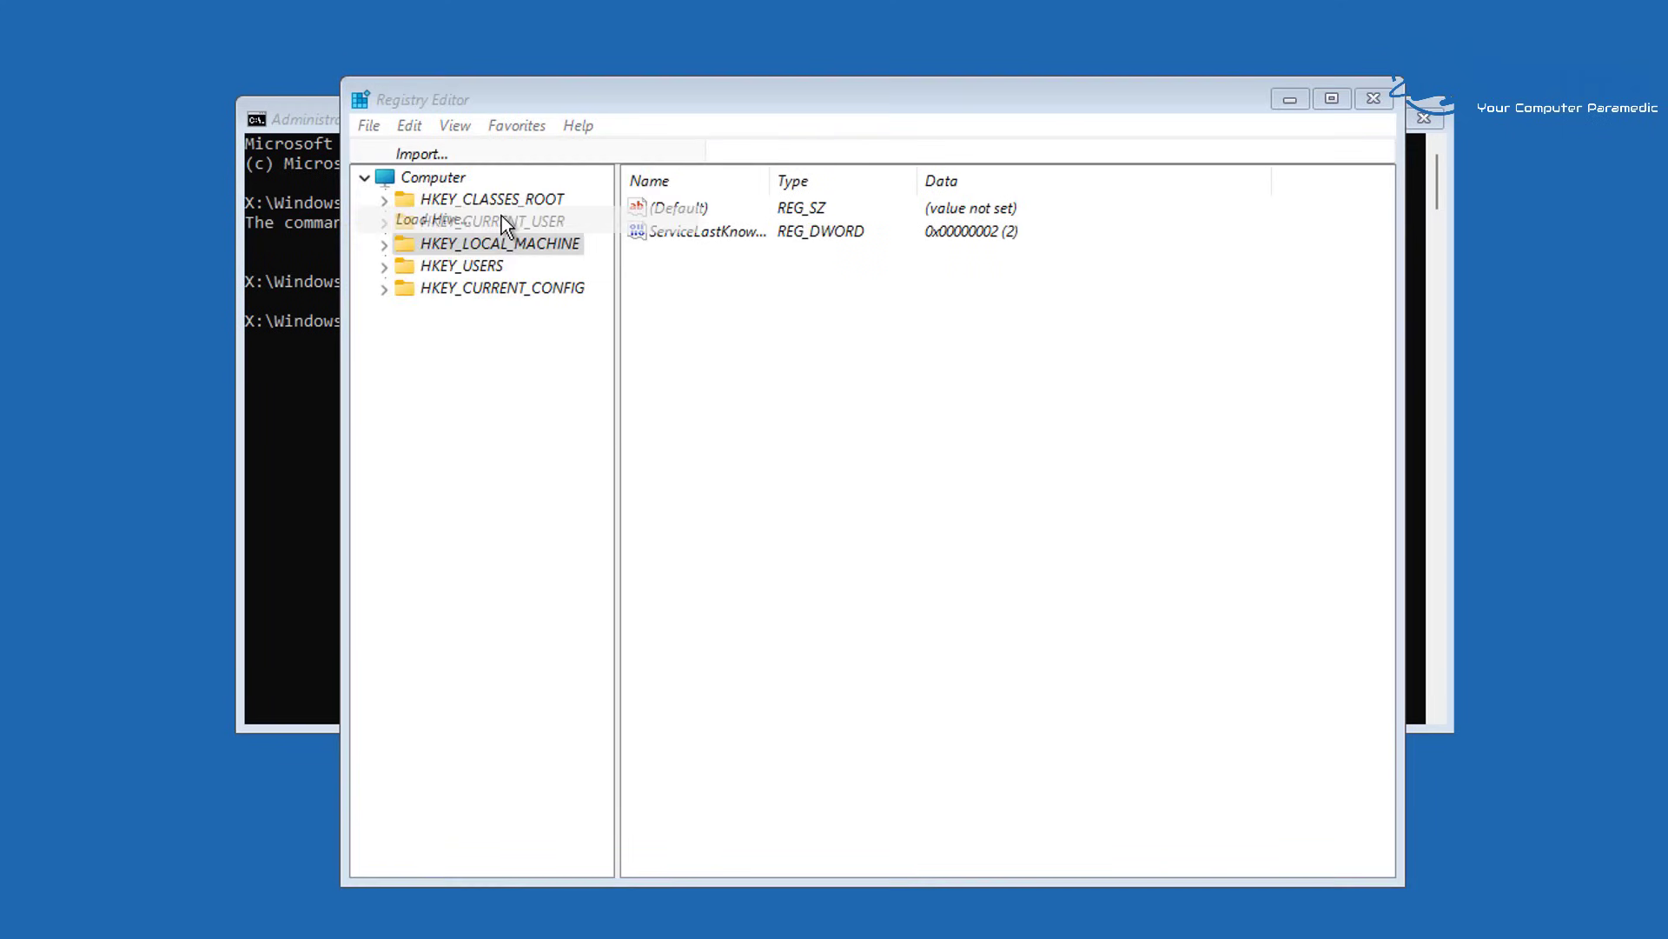
left_click_drag(552, 165, 619, 228)
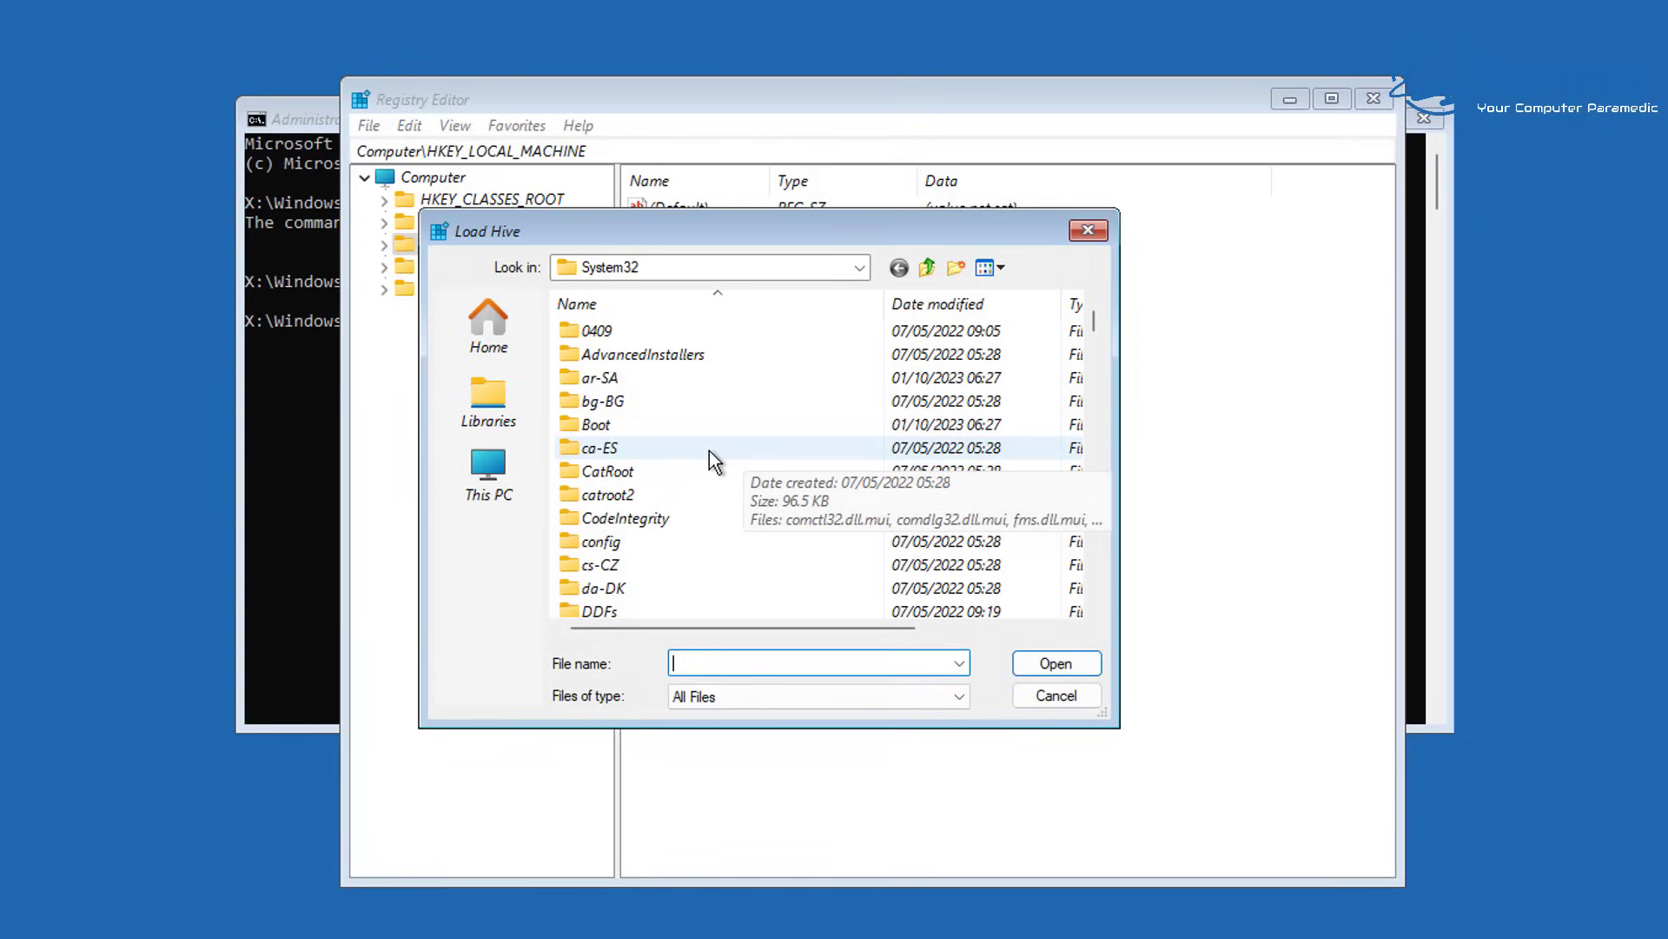
Browse from This PC into C:\Windows\System32
left_click(493, 472)
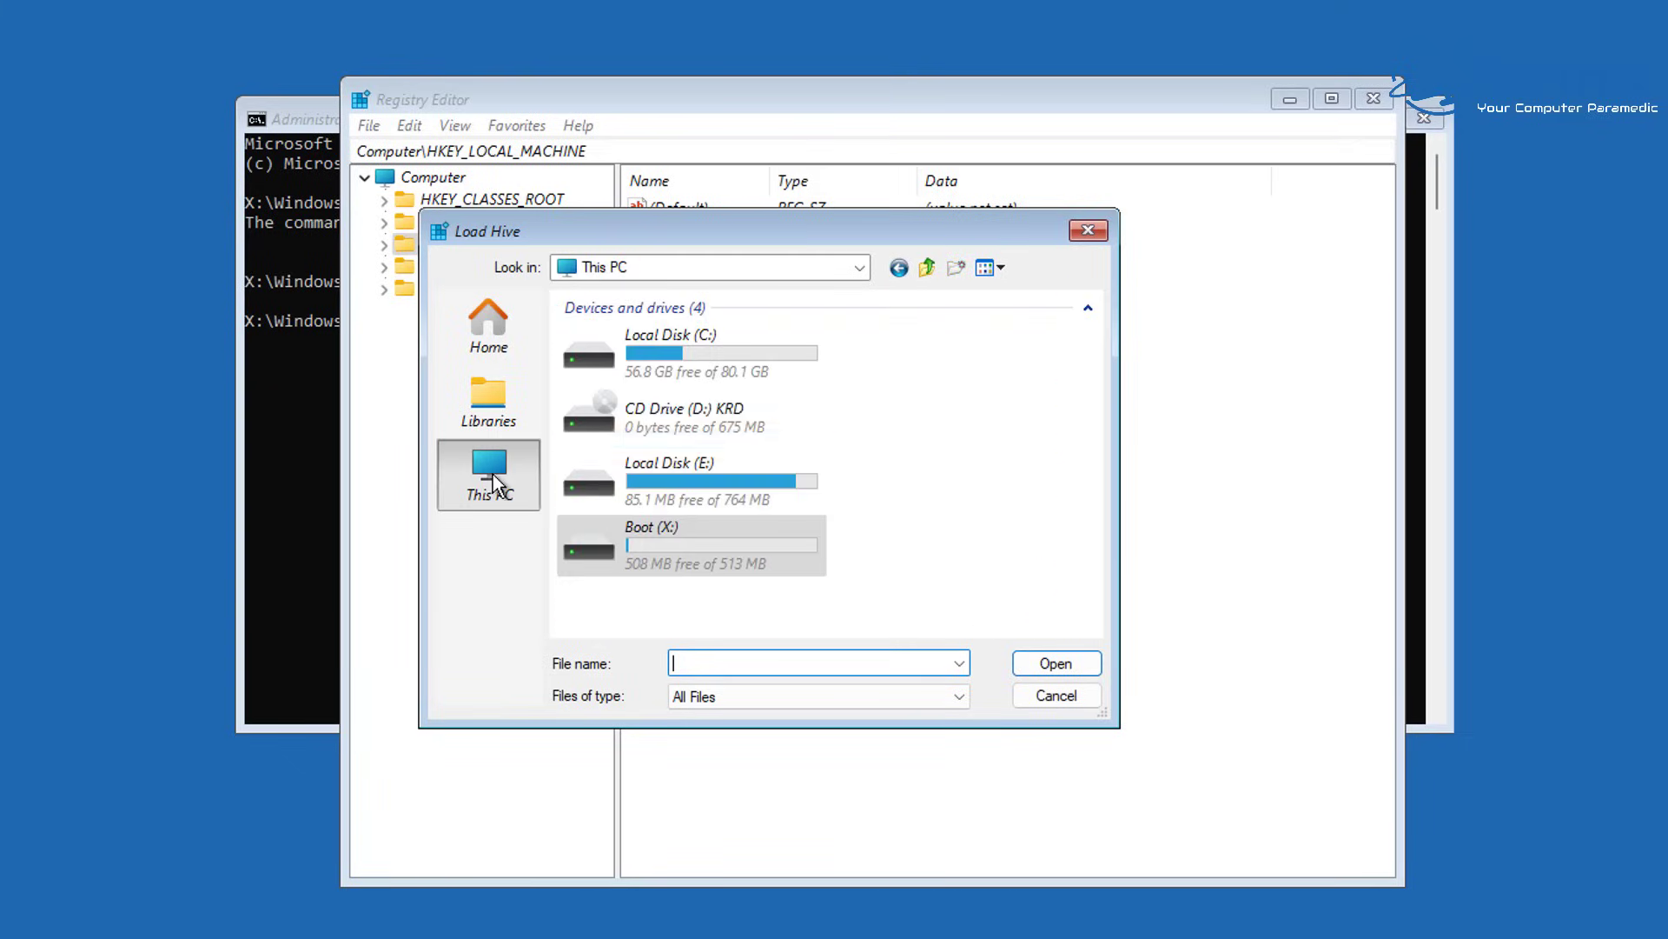
double_click(693, 353)
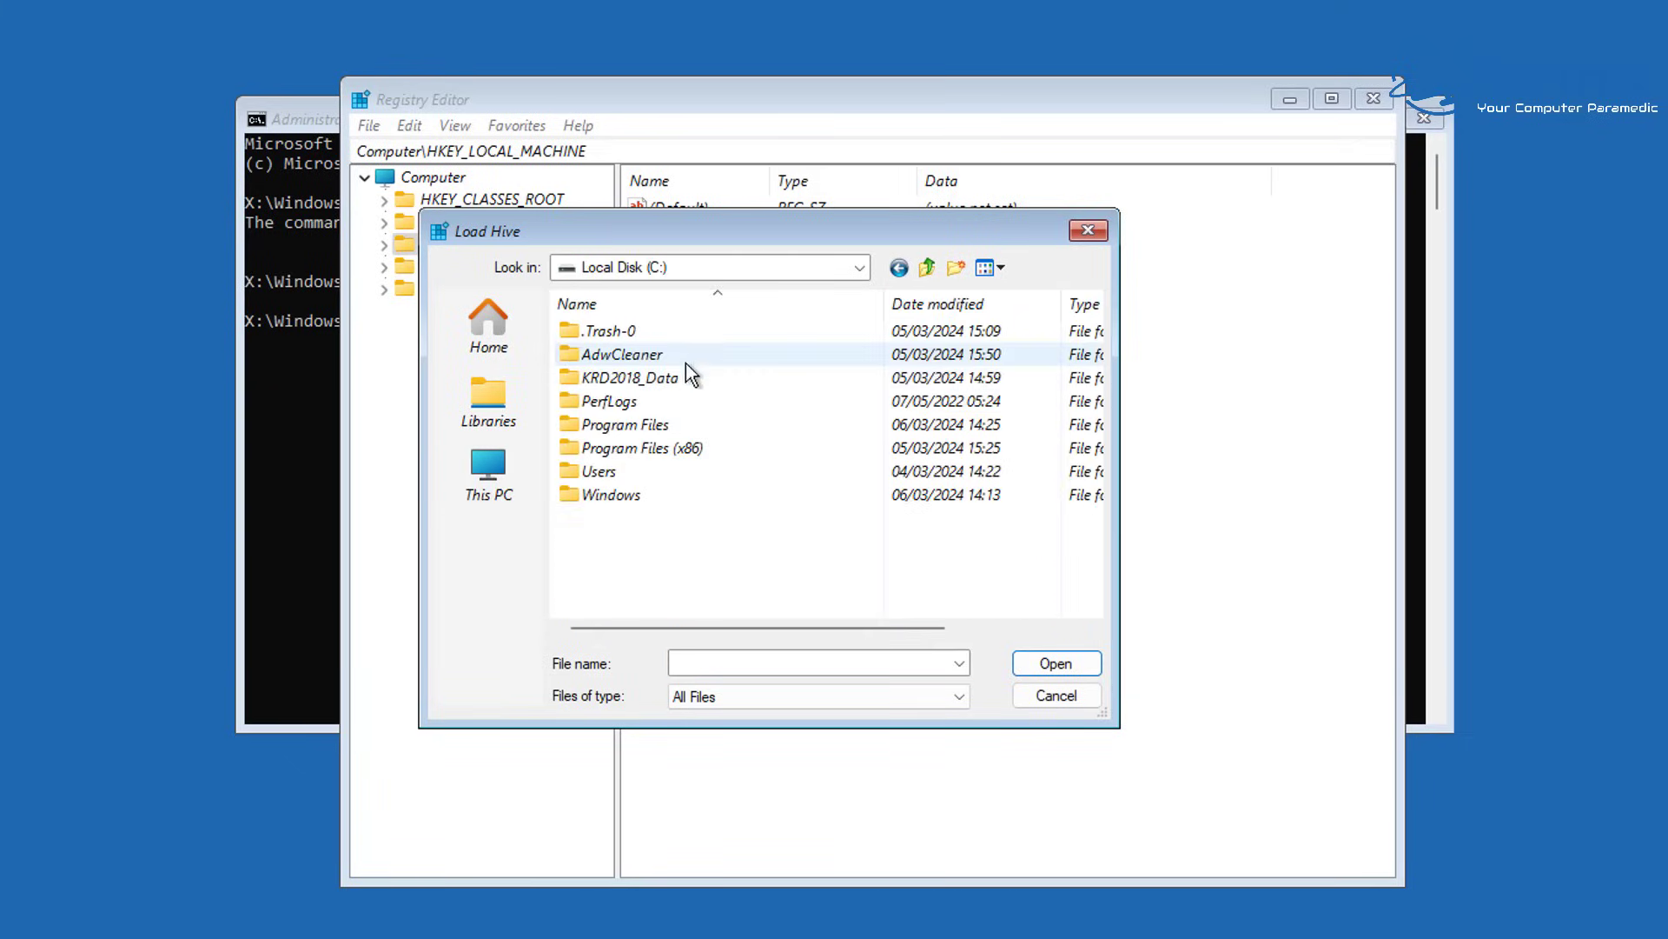
double_click(619, 495)
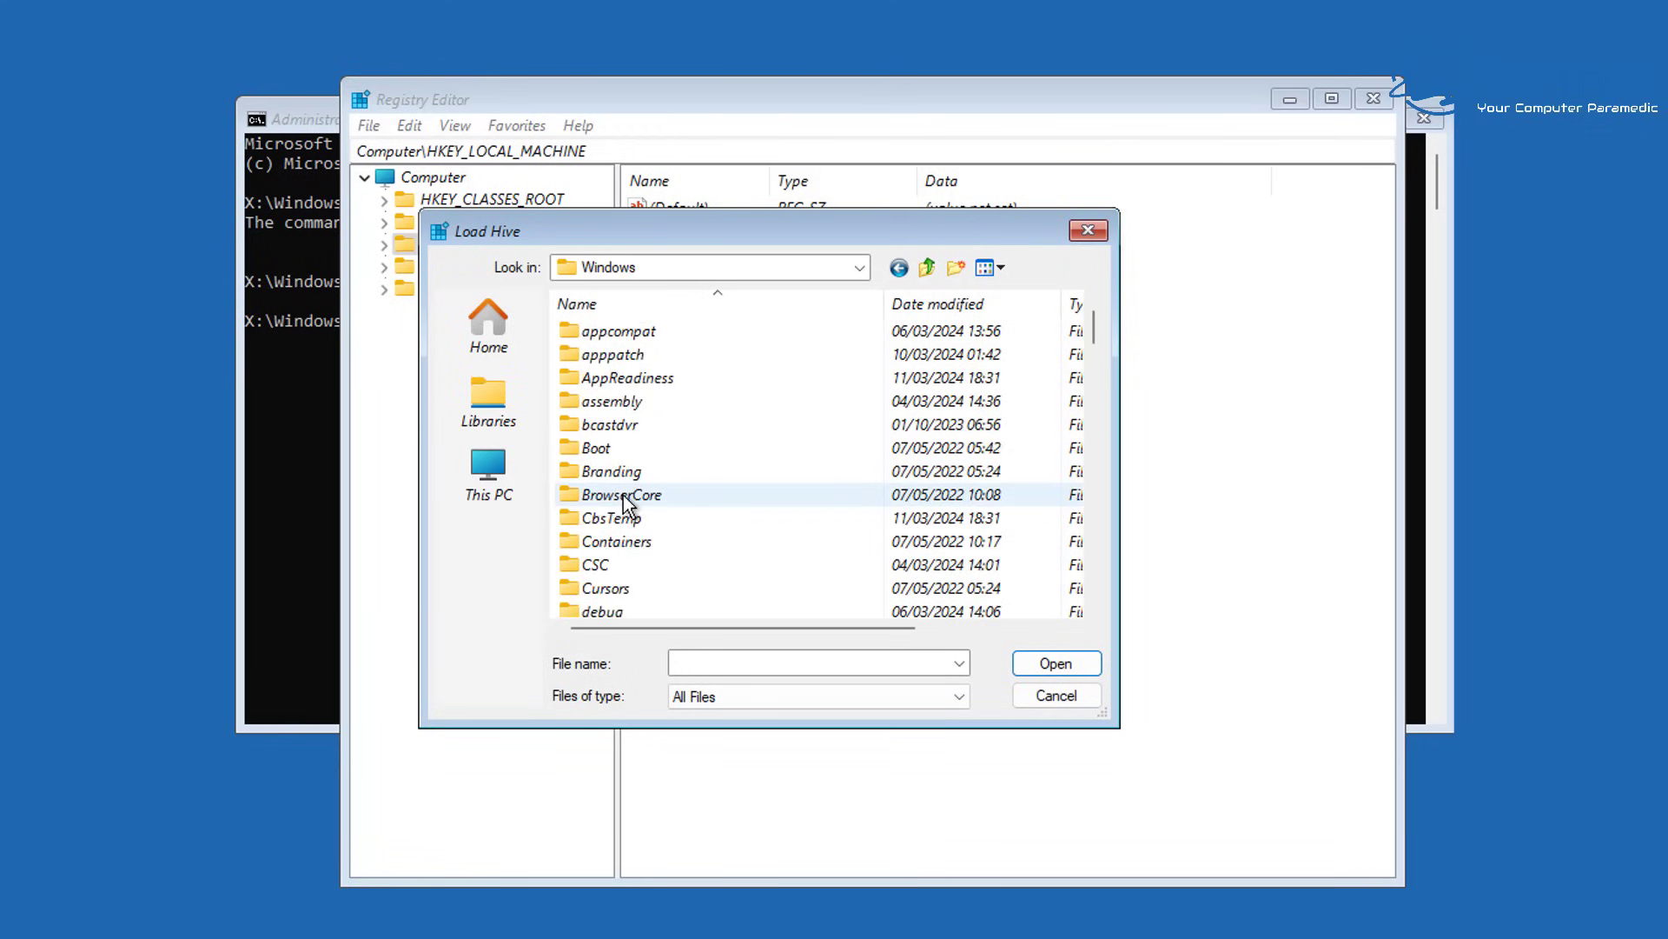
scroll(650, 469, "down", 6)
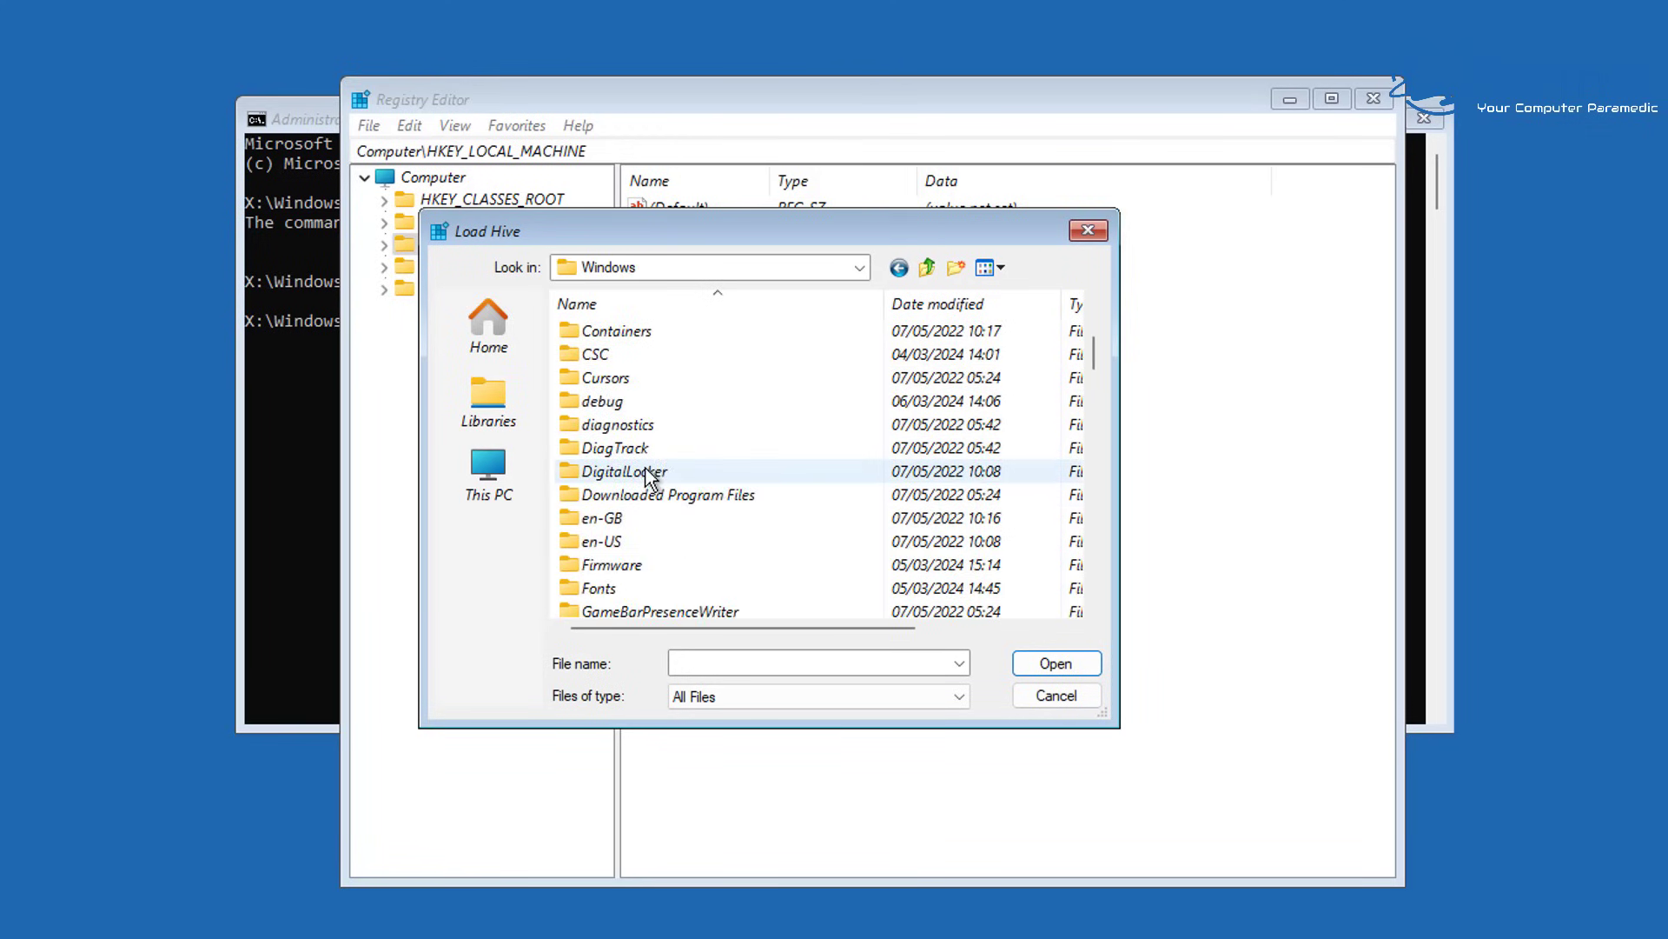
scroll(662, 560, "down", 6)
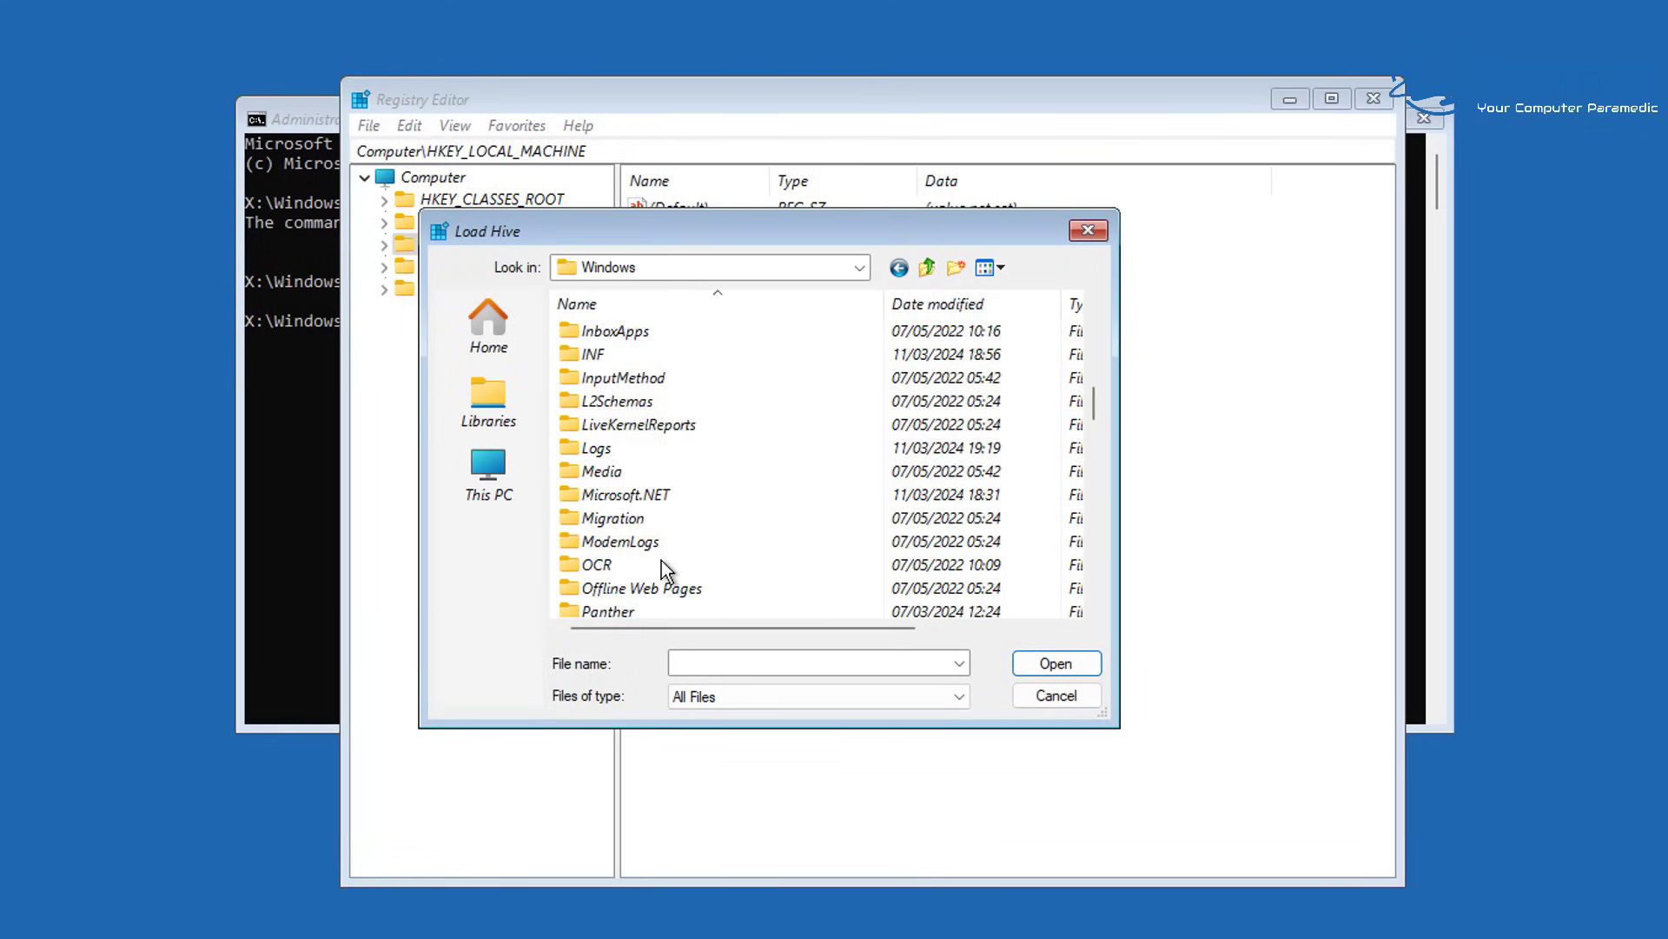
scroll(662, 563, "down", 4)
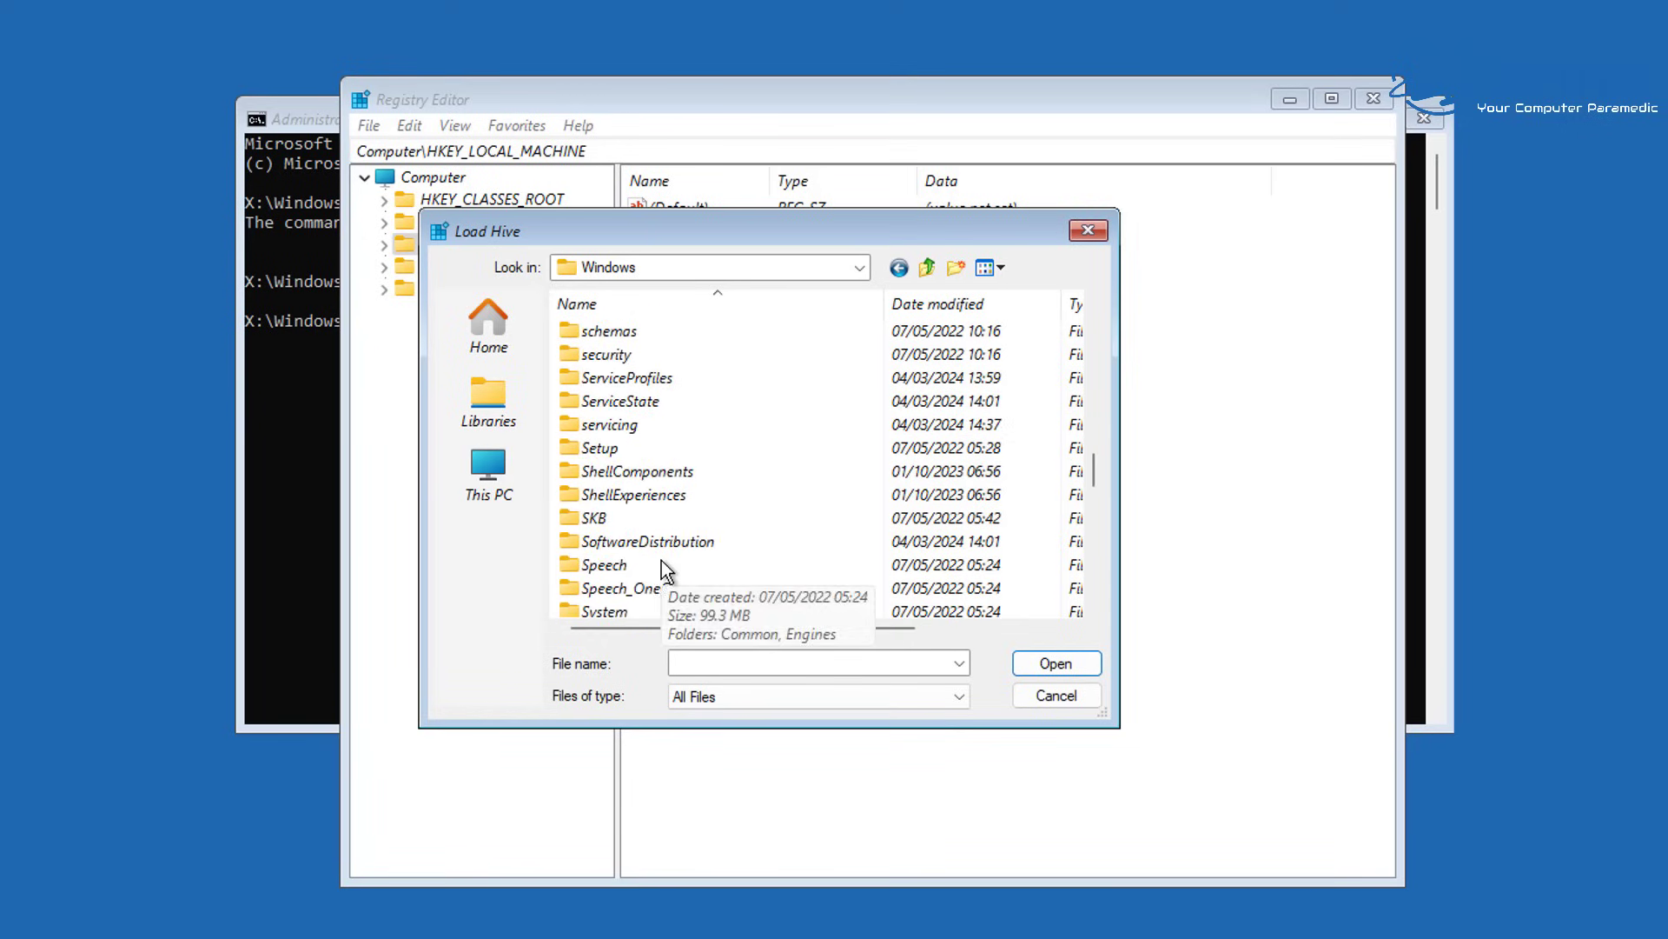
scroll(662, 569, "down", 1)
double_click(659, 561)
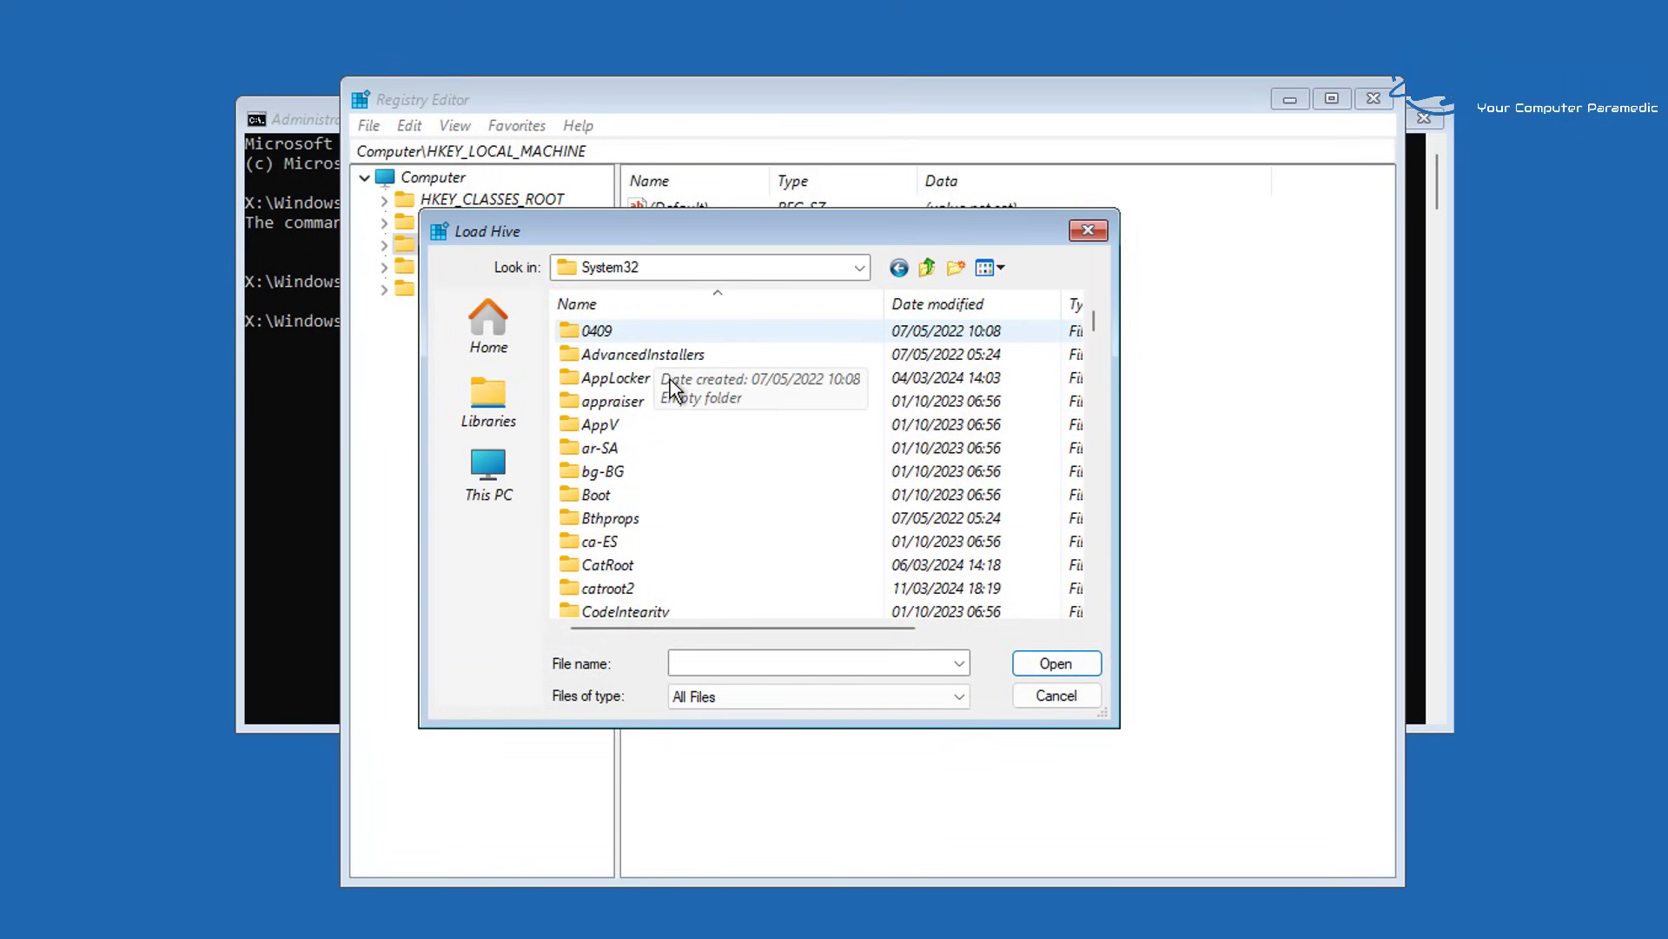
Open the config folder and select the SOFTWARE hive file
scroll(665, 423, "down", 1)
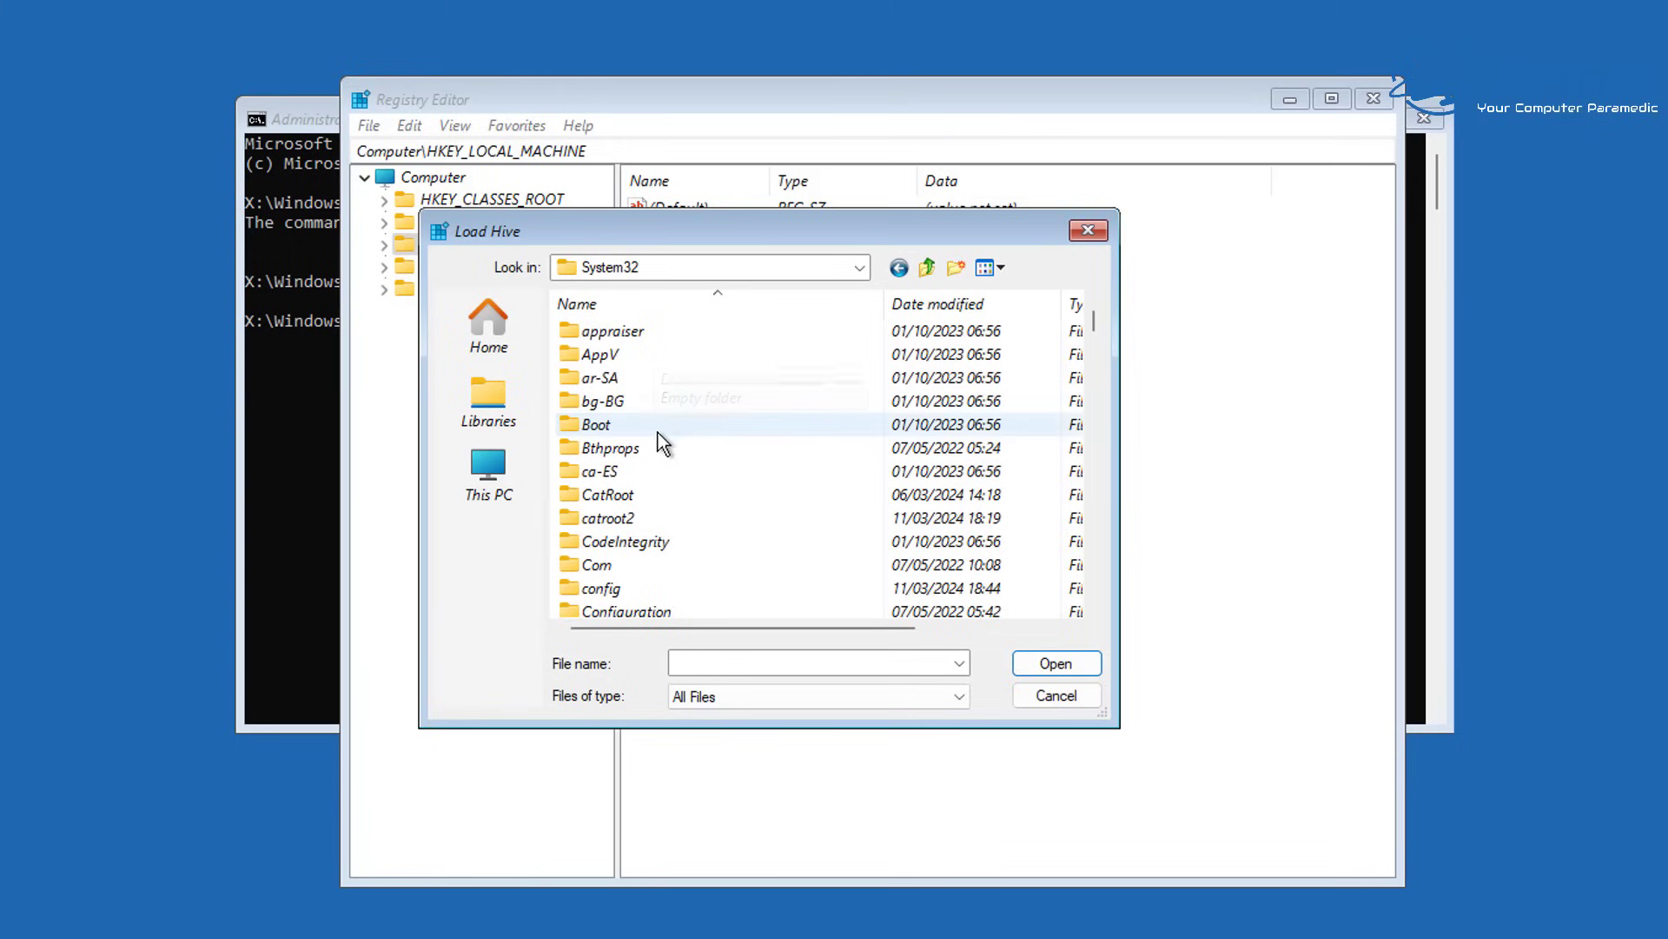
left_click(643, 589)
scroll(713, 530, "down", 3)
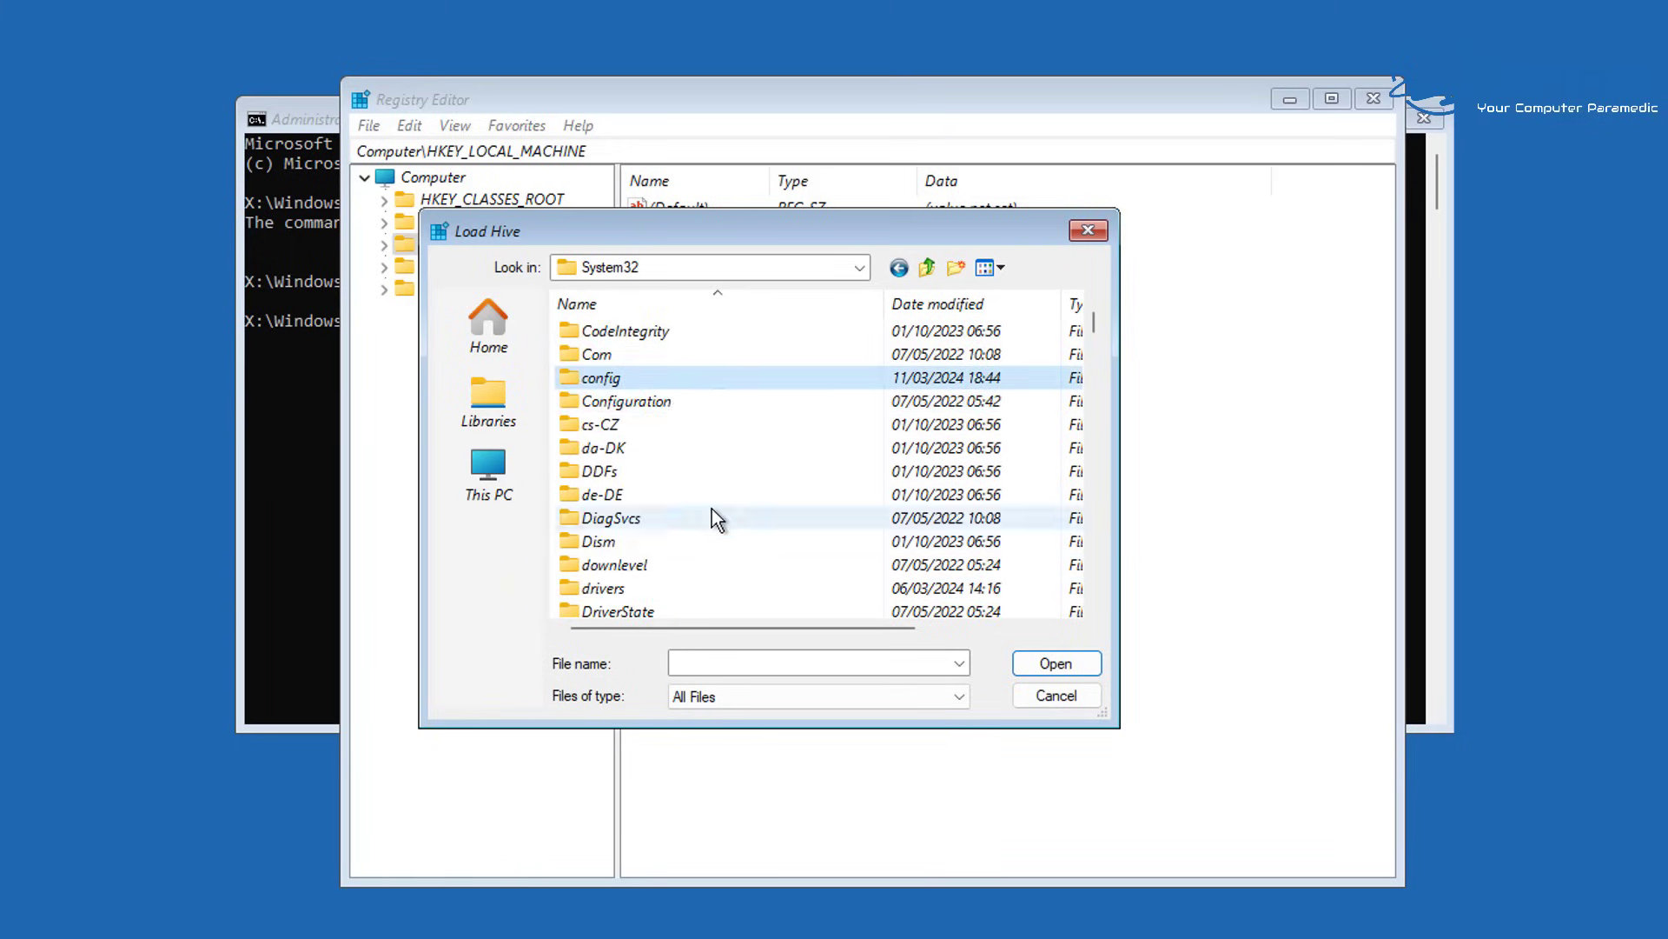
double_click(708, 382)
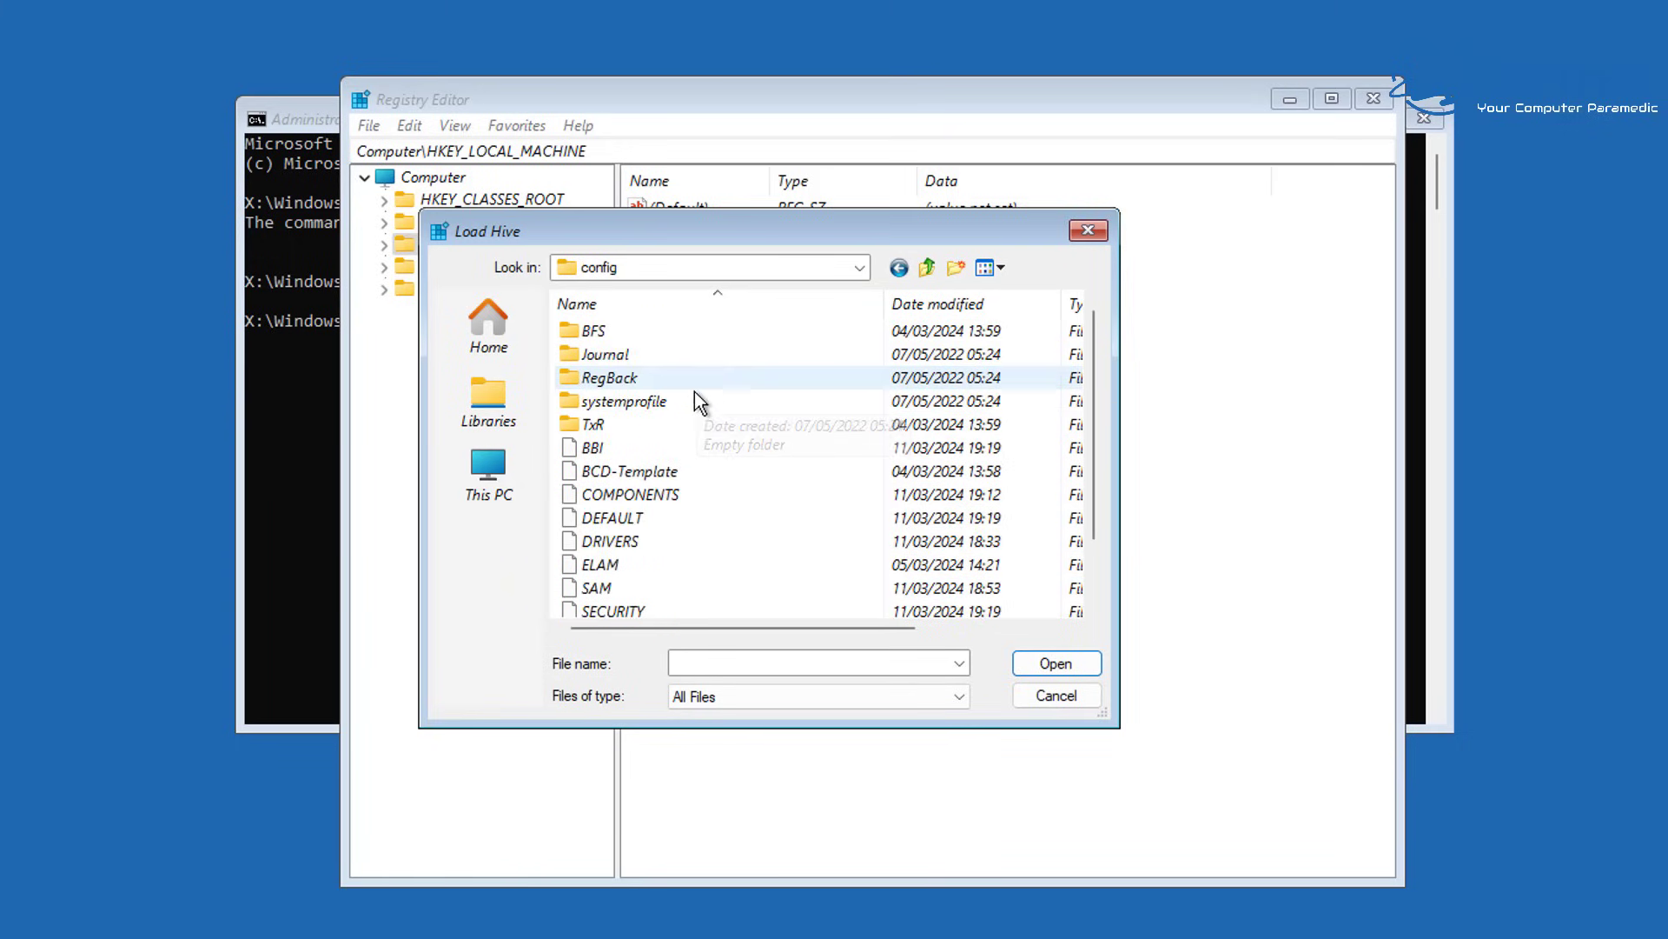
left_click(687, 563)
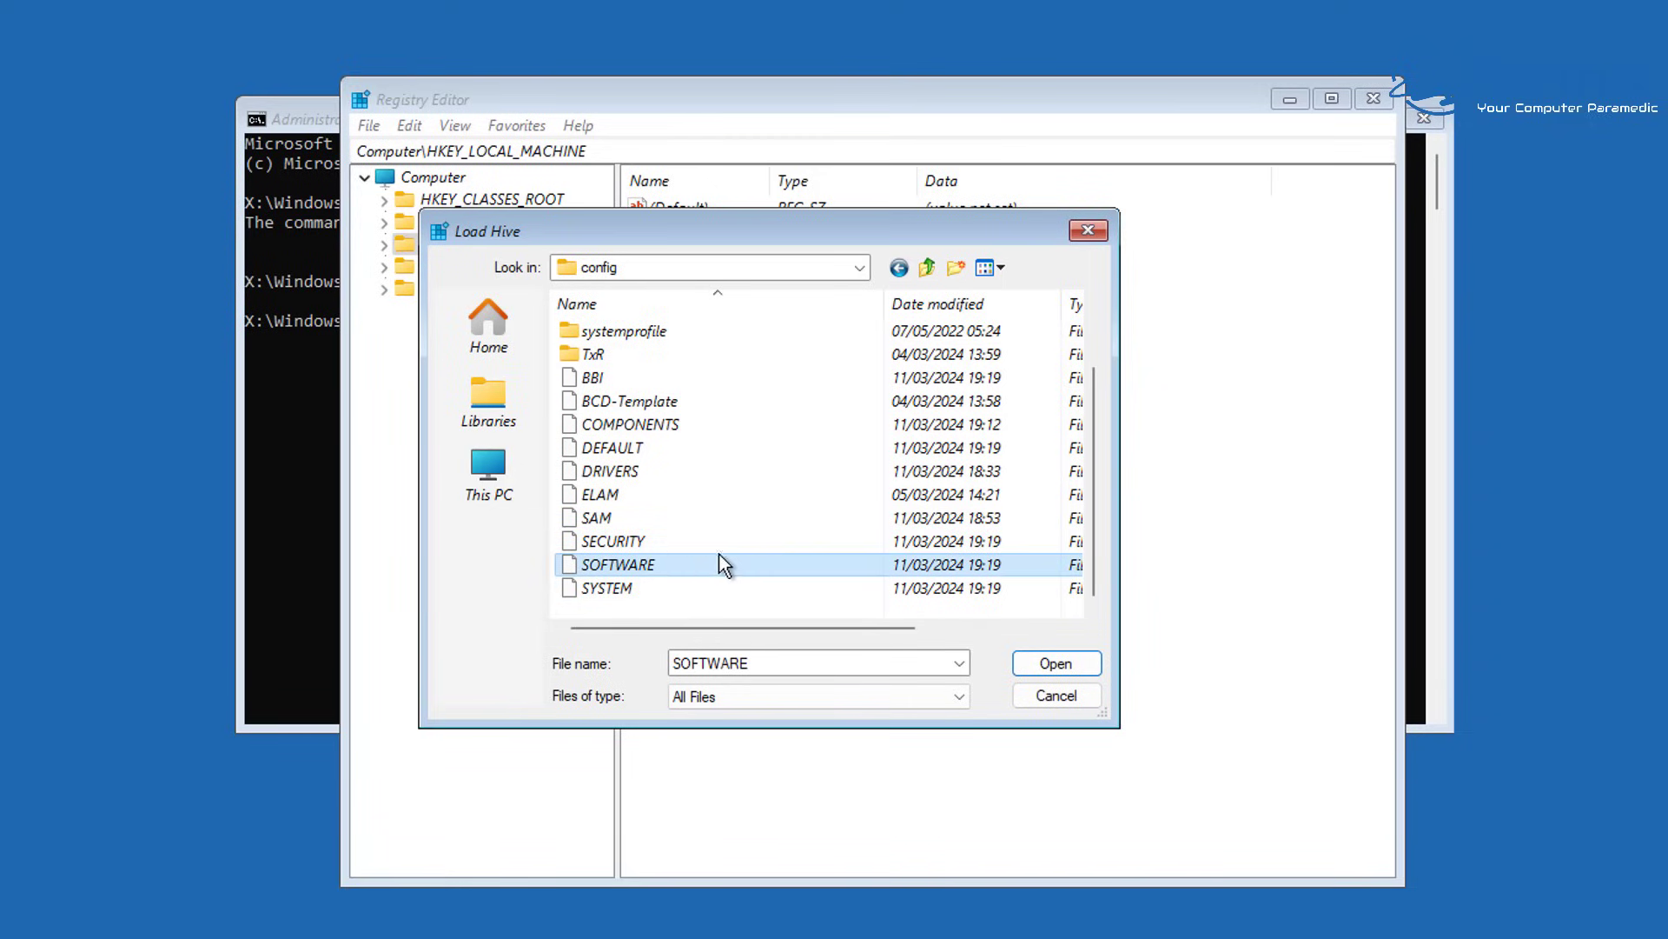
left_click(715, 559)
Open the SOFTWARE file and name the loaded key 'msoftware'
left_click(1076, 660)
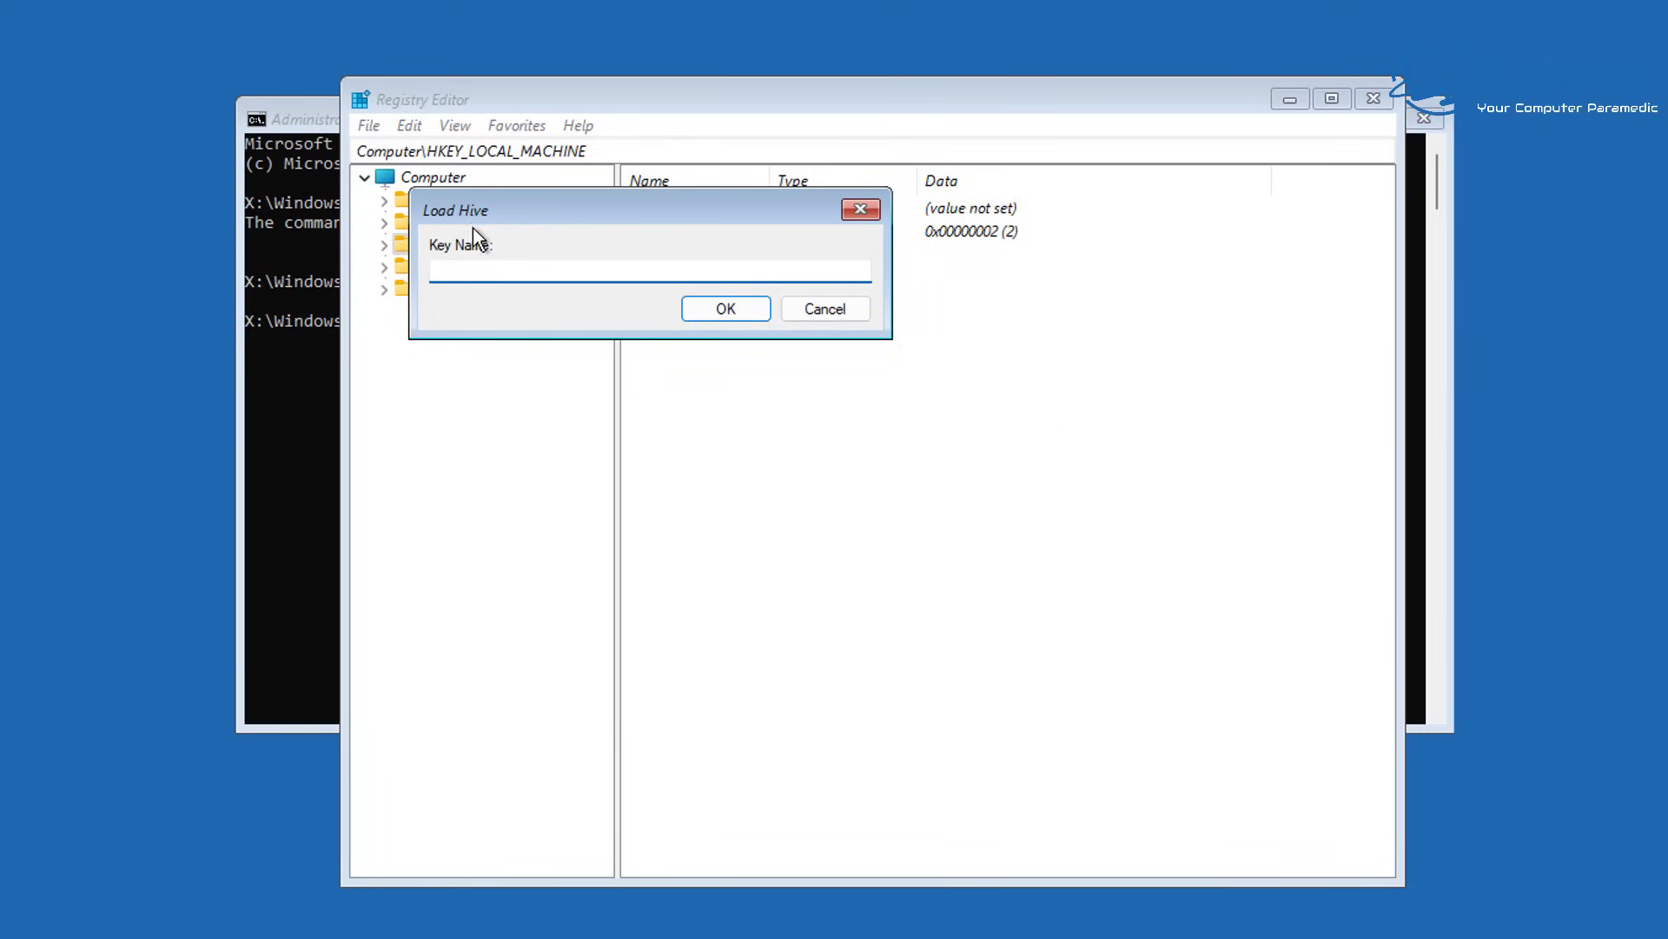
left_click_drag(533, 199, 686, 323)
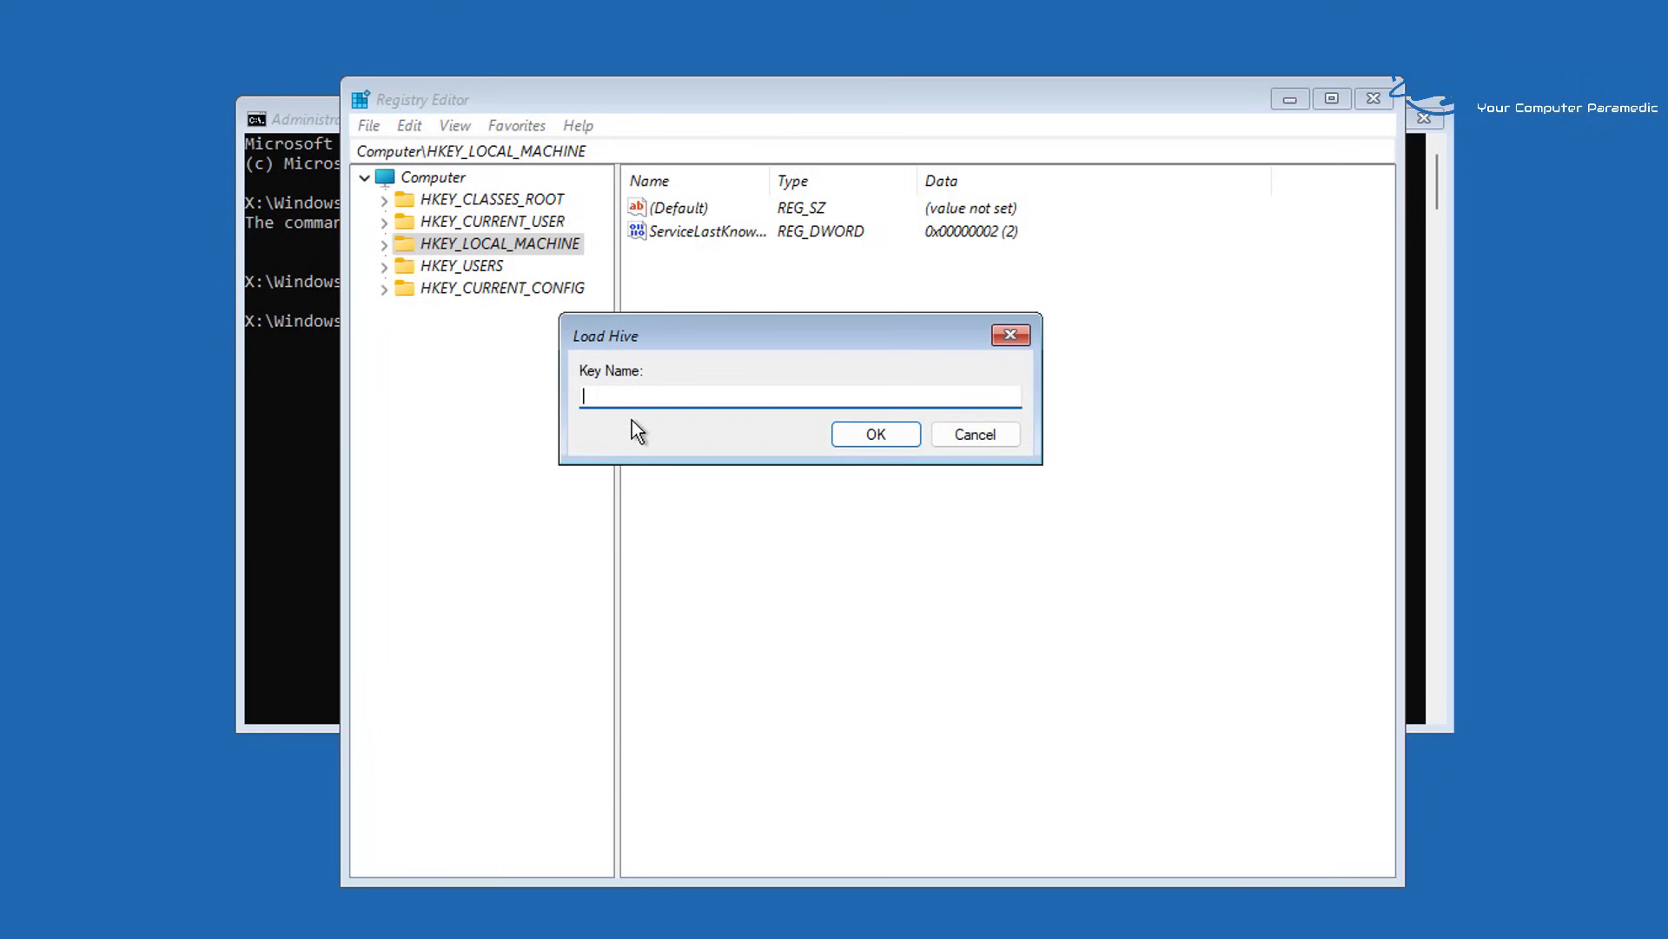
type("m")
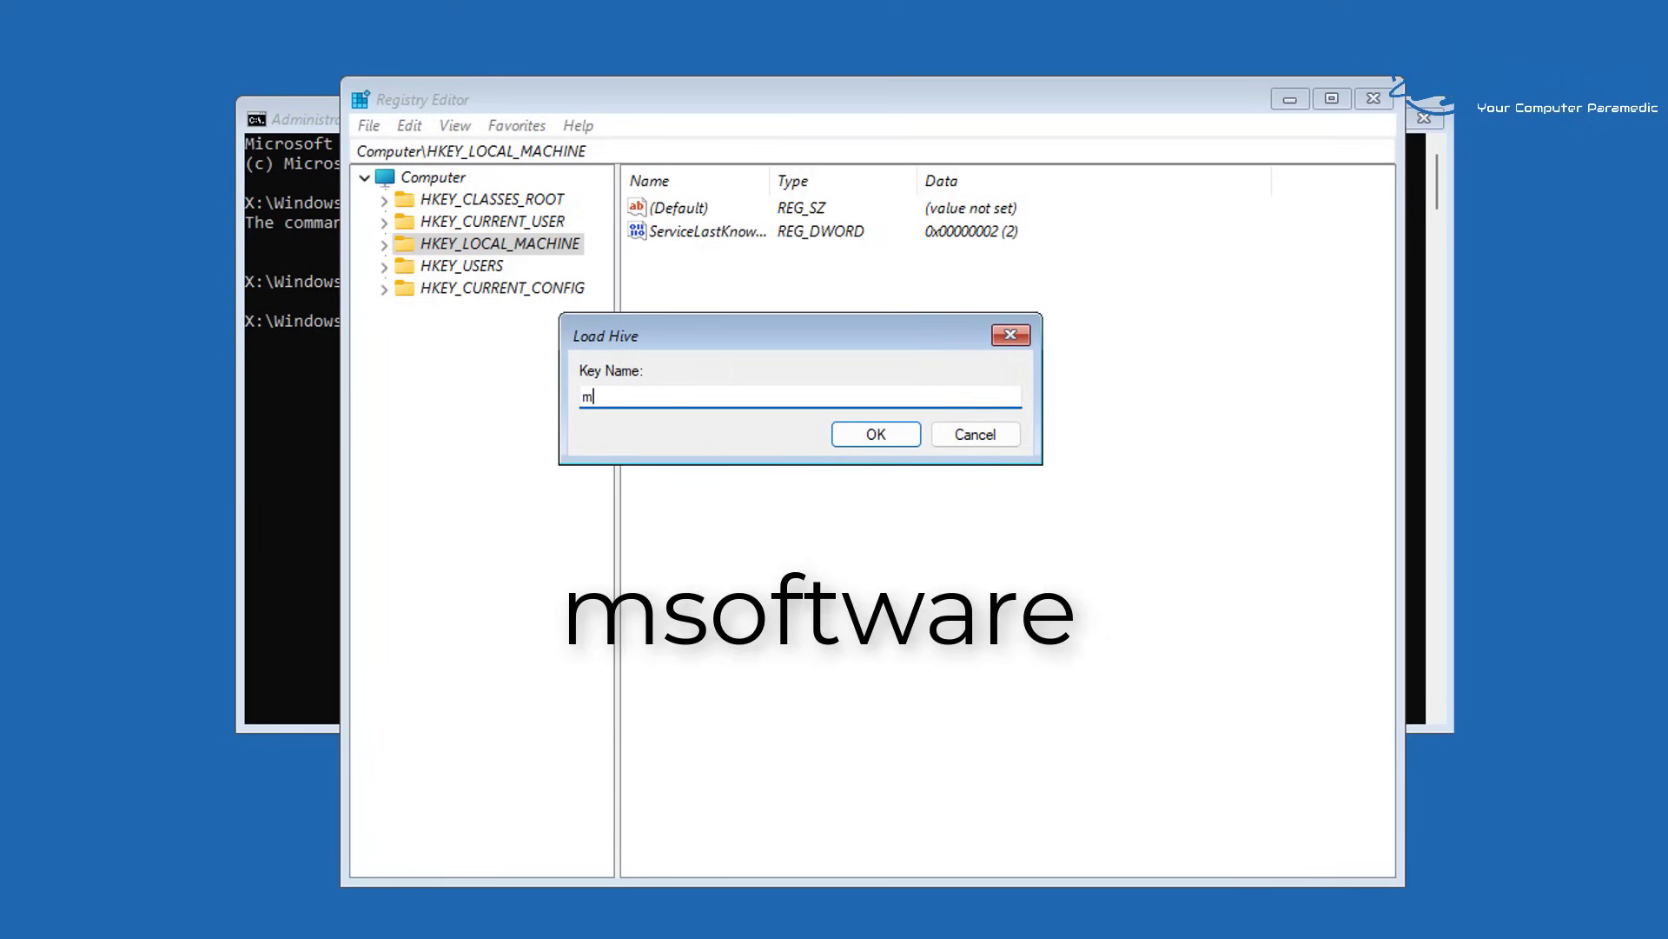
type("software")
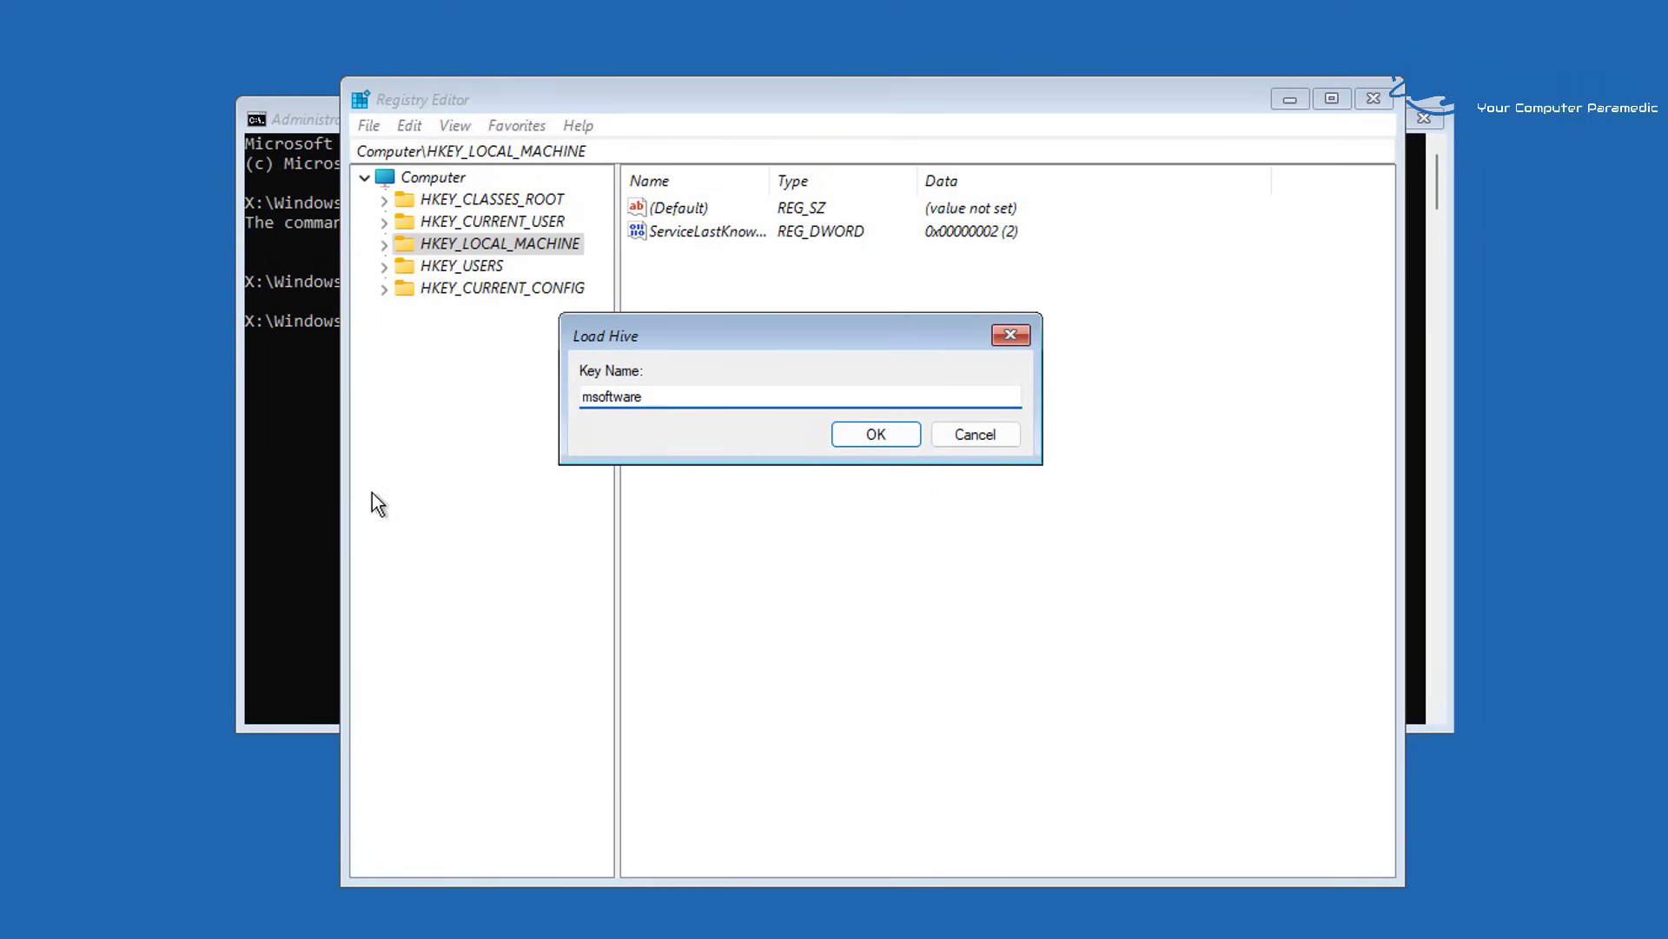
left_click(876, 433)
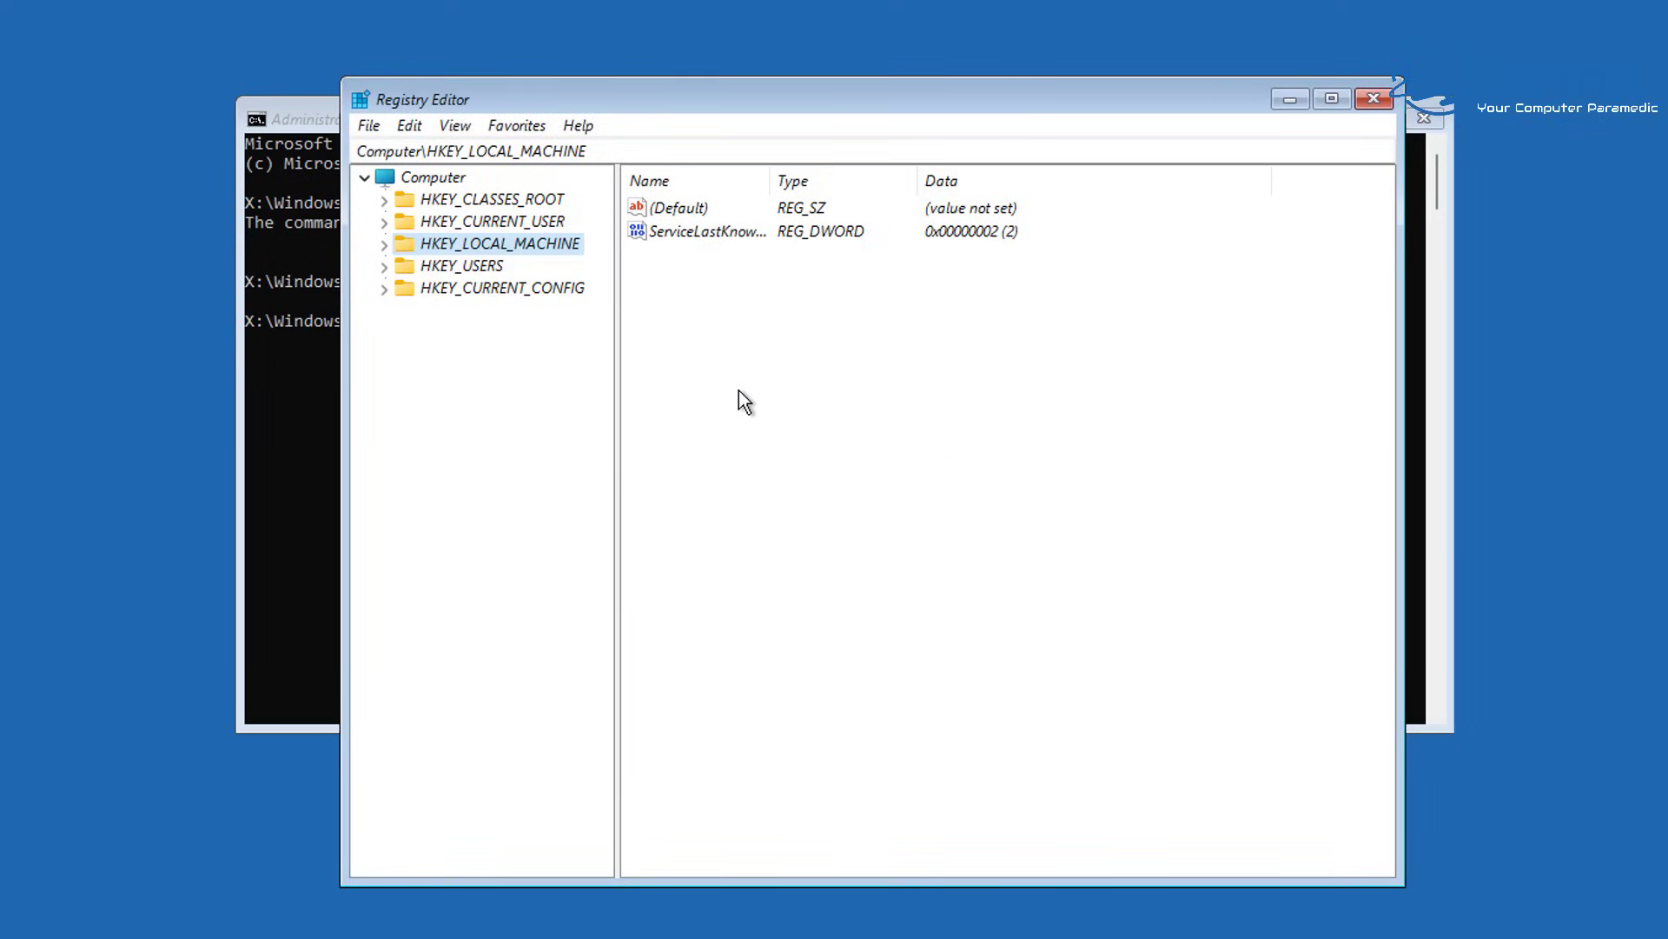
Expand HKEY_LOCAL_MACHINE > msoftware > Microsoft and widen the key tree pane
left_click(384, 245)
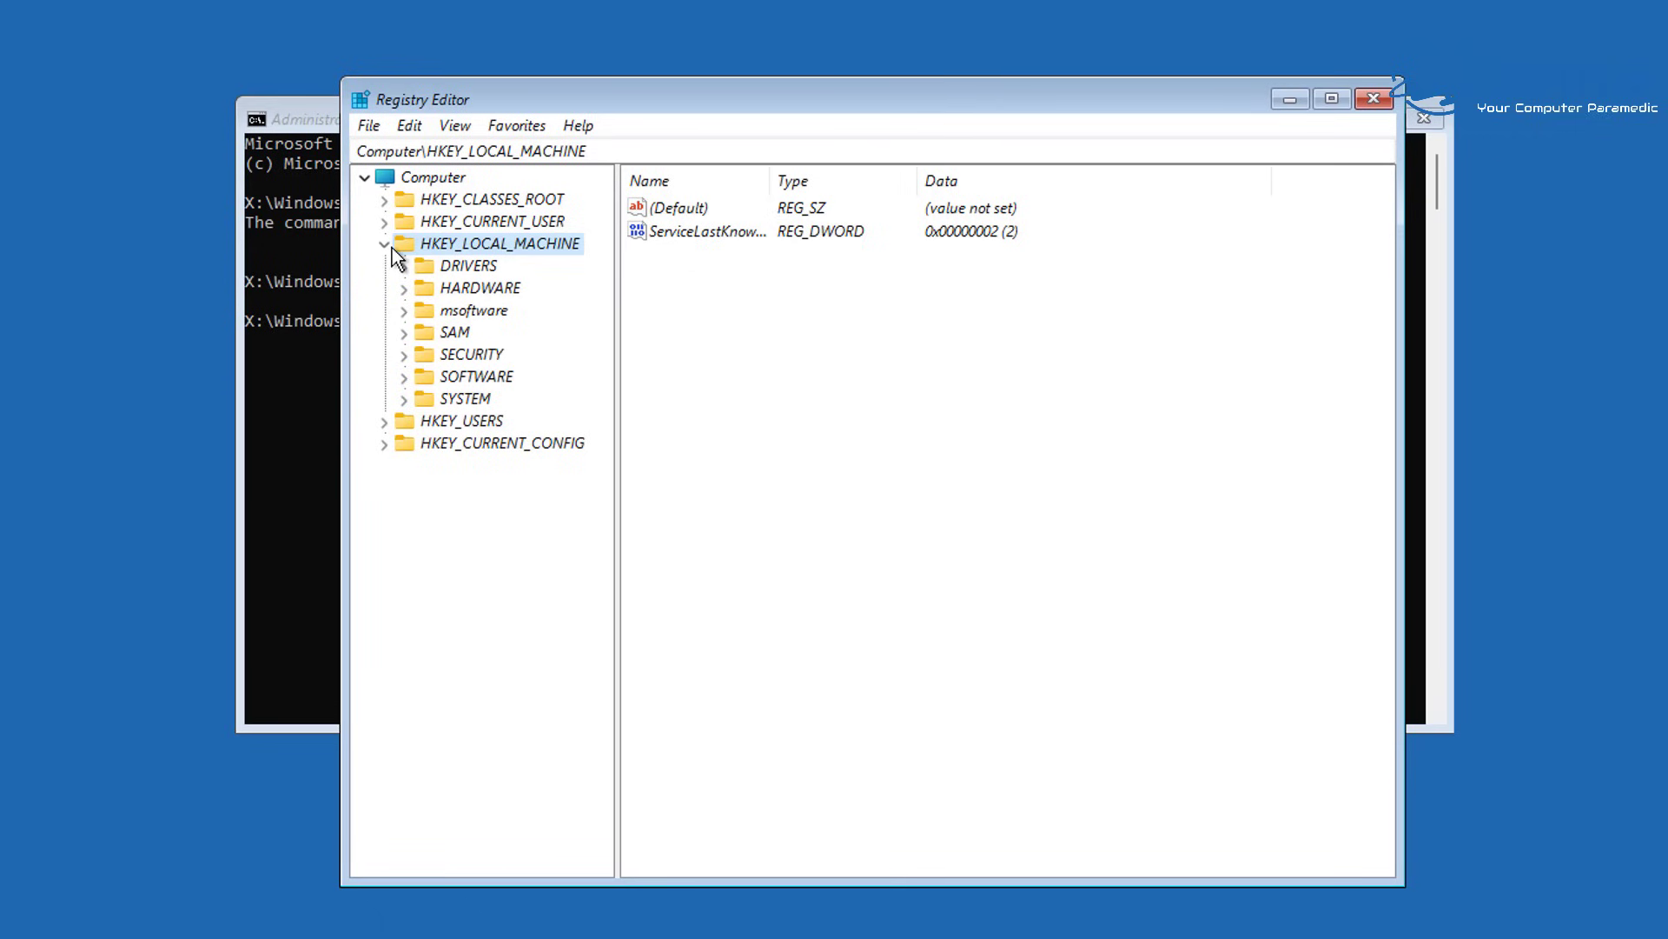
left_click(474, 310)
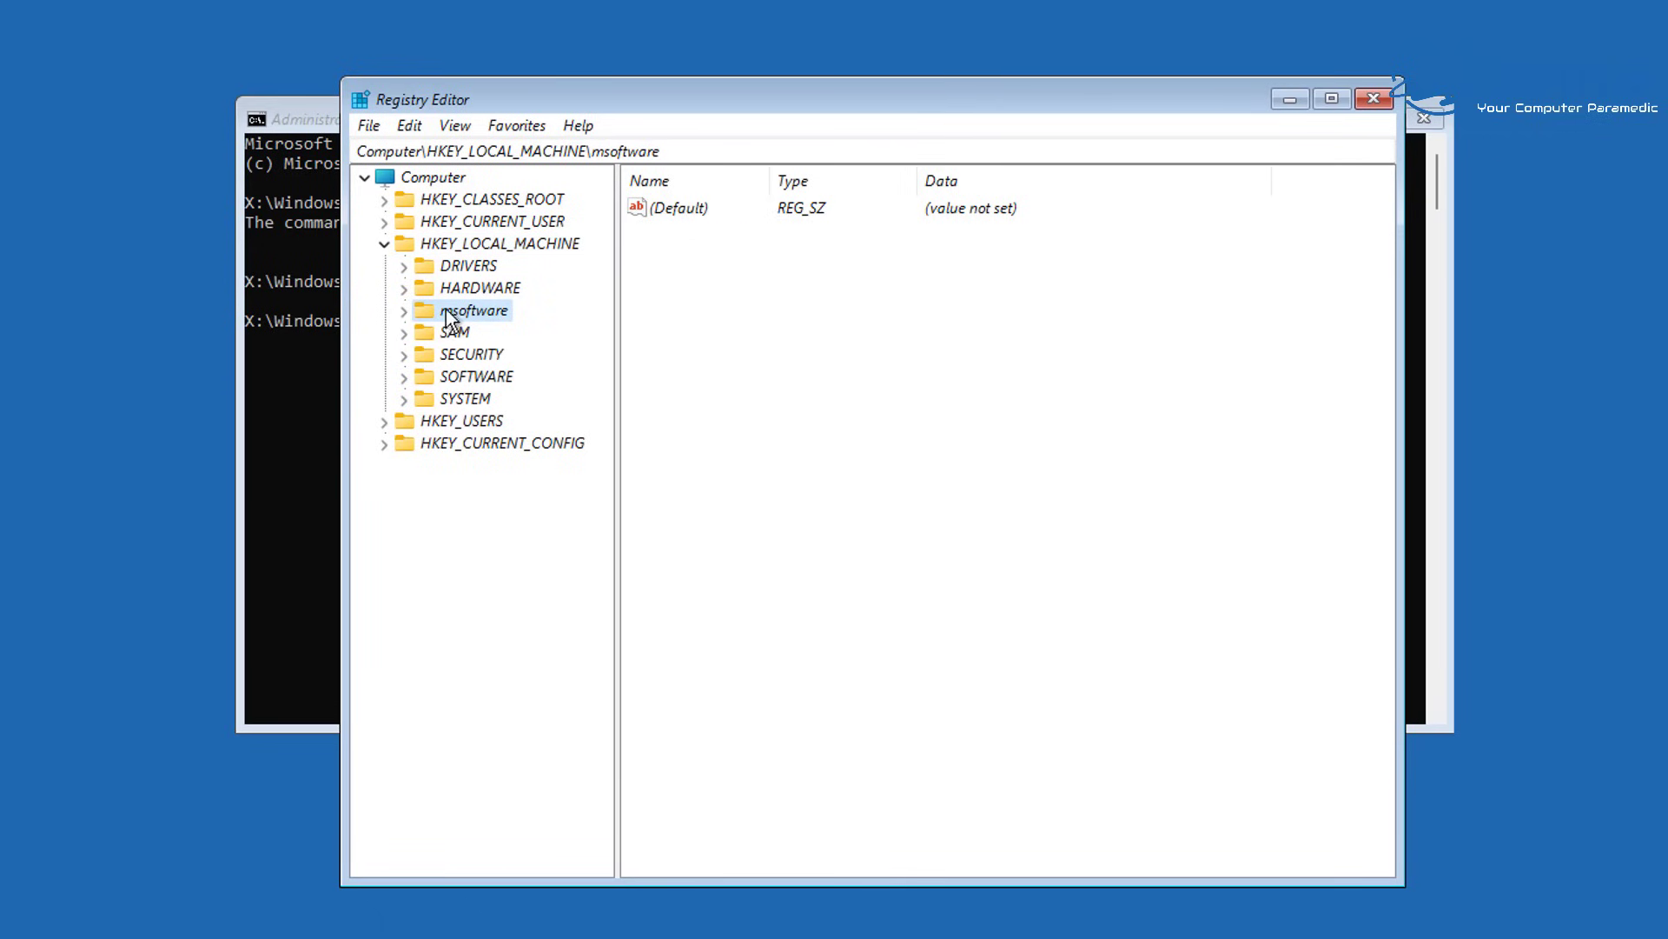
left_click(404, 311)
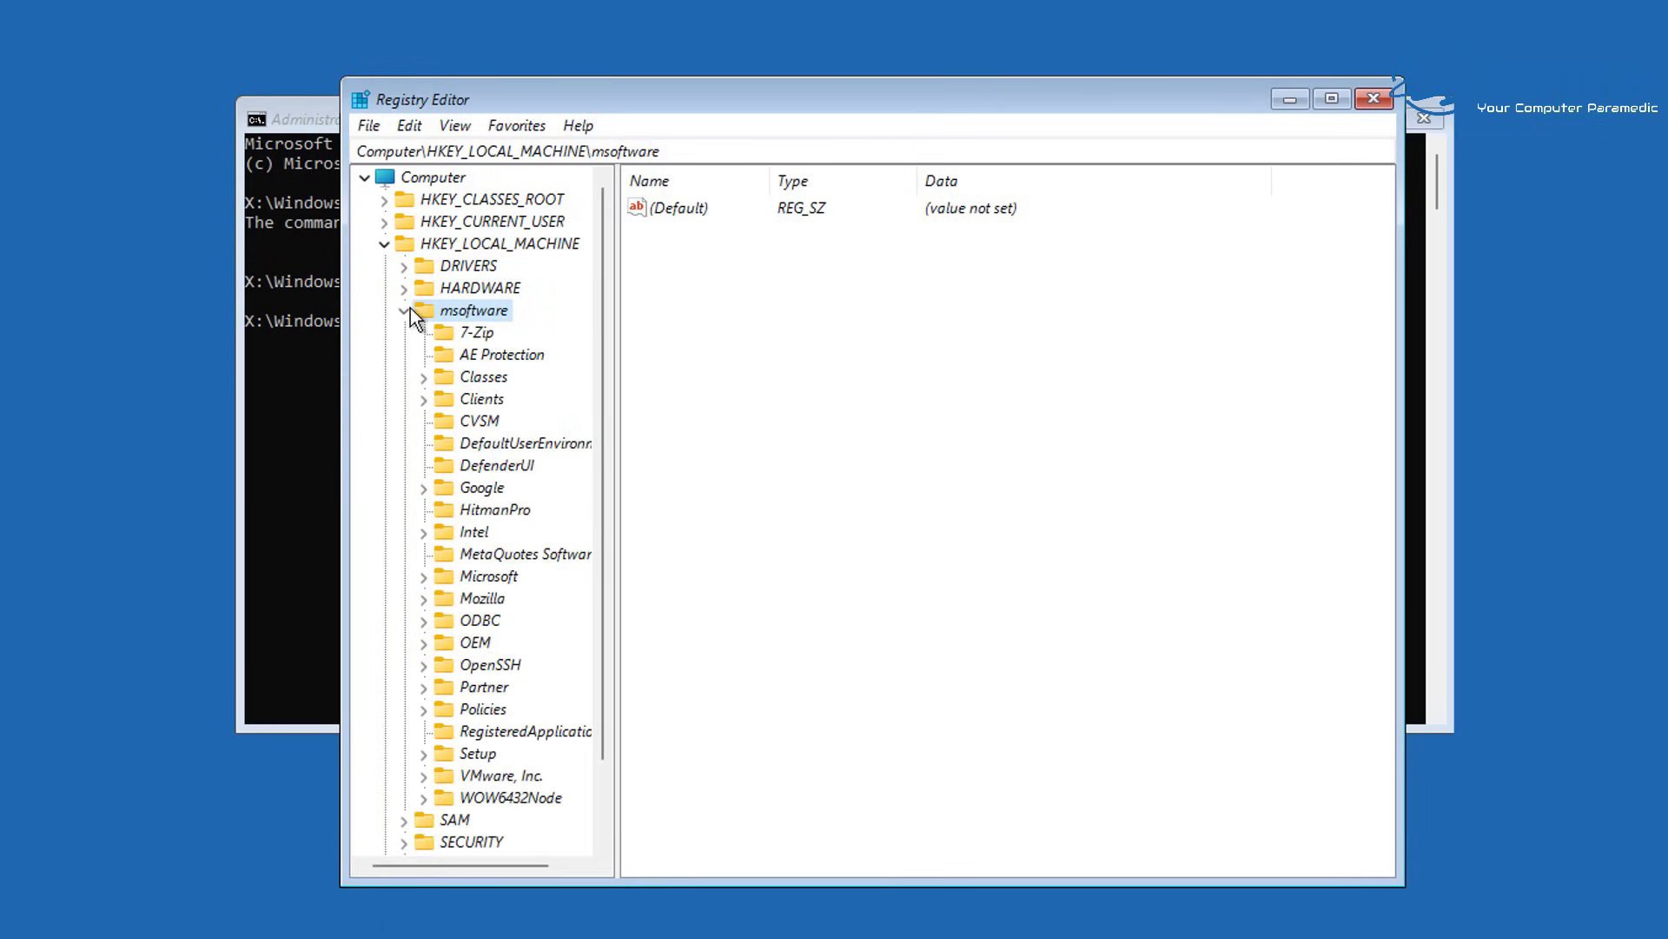
left_click(500, 580)
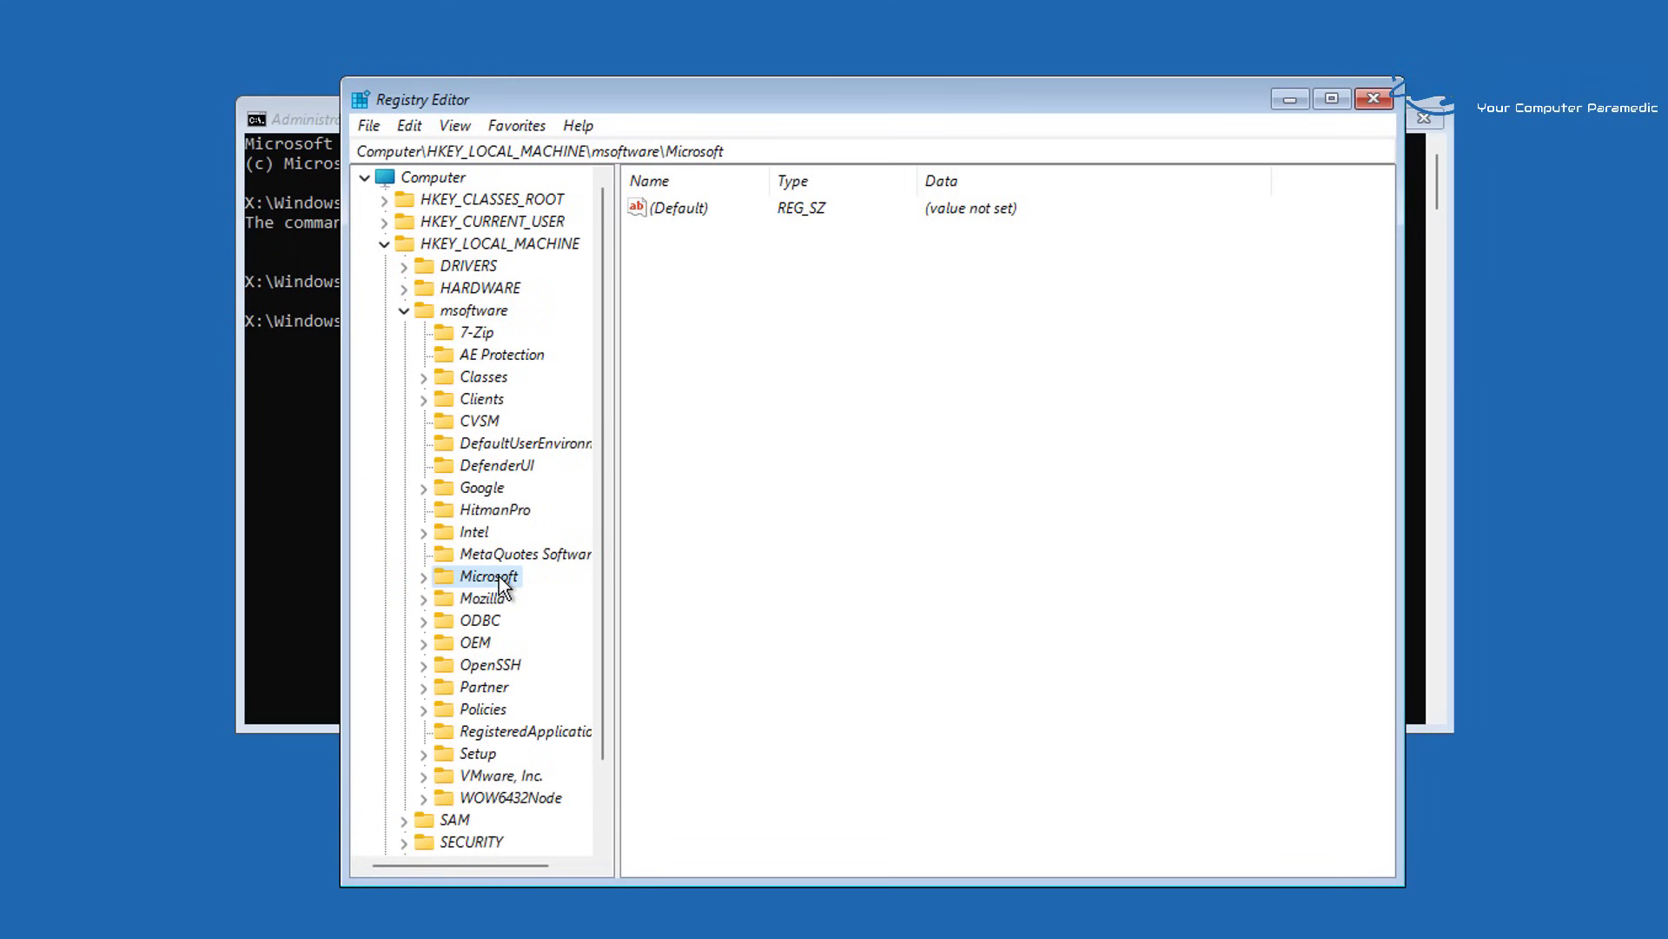
left_click(421, 577)
left_click_drag(618, 412, 714, 414)
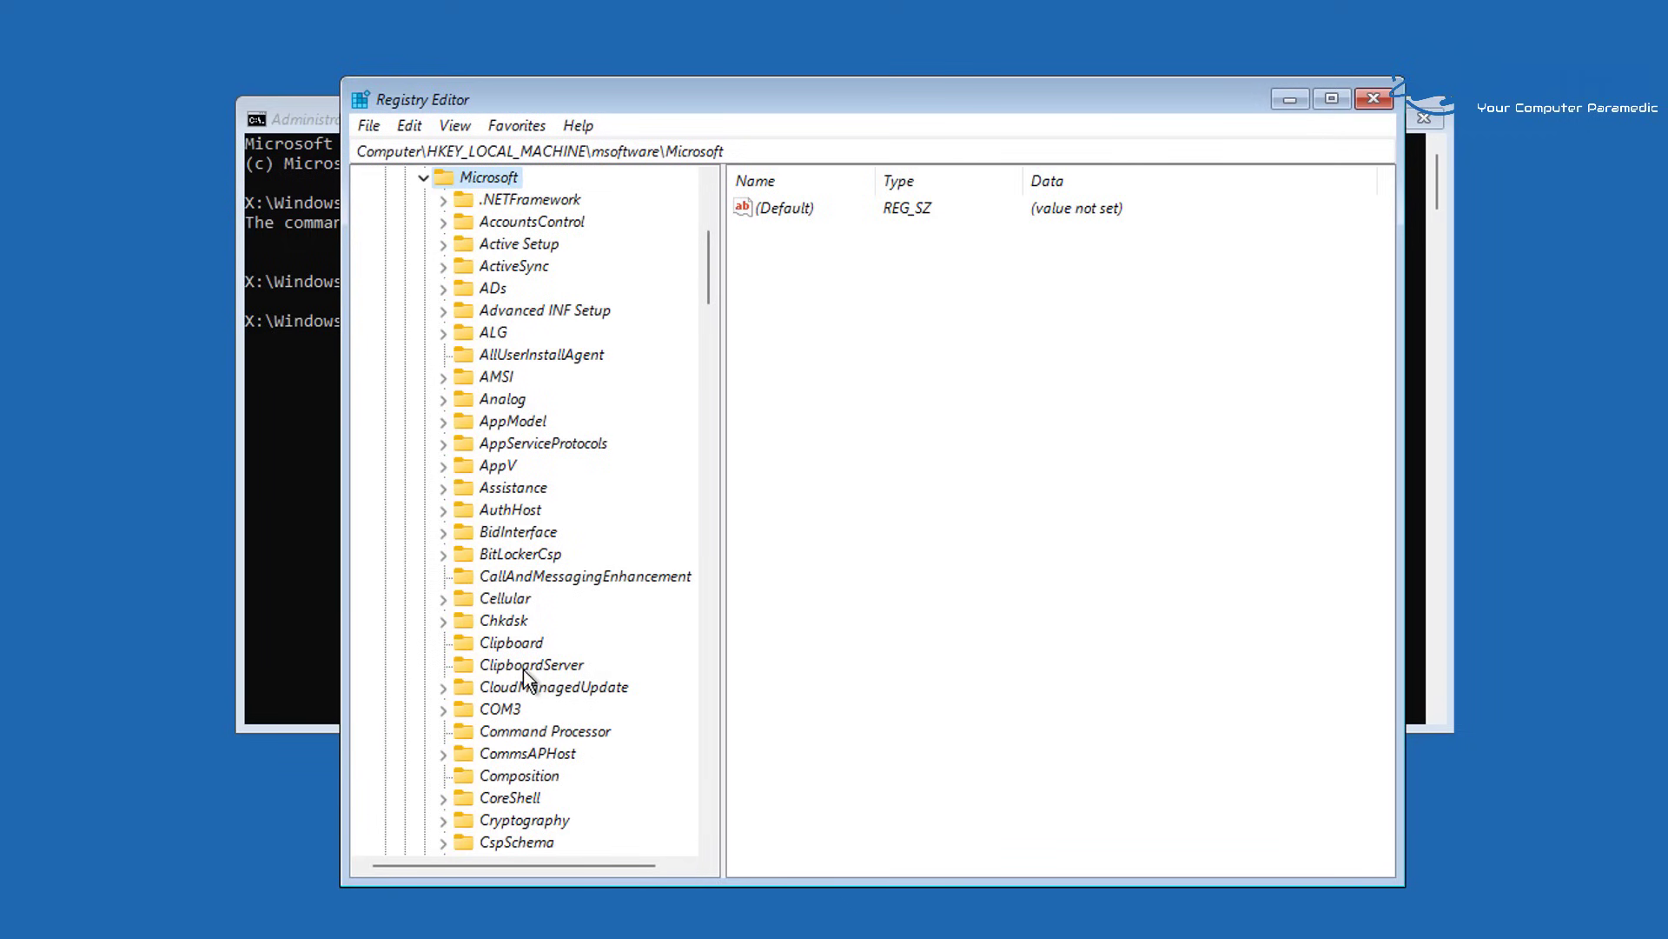
Expand Windows NT, open CurrentVersion, and scroll down to the PasswordLess key
scroll(526, 680, "down", 20)
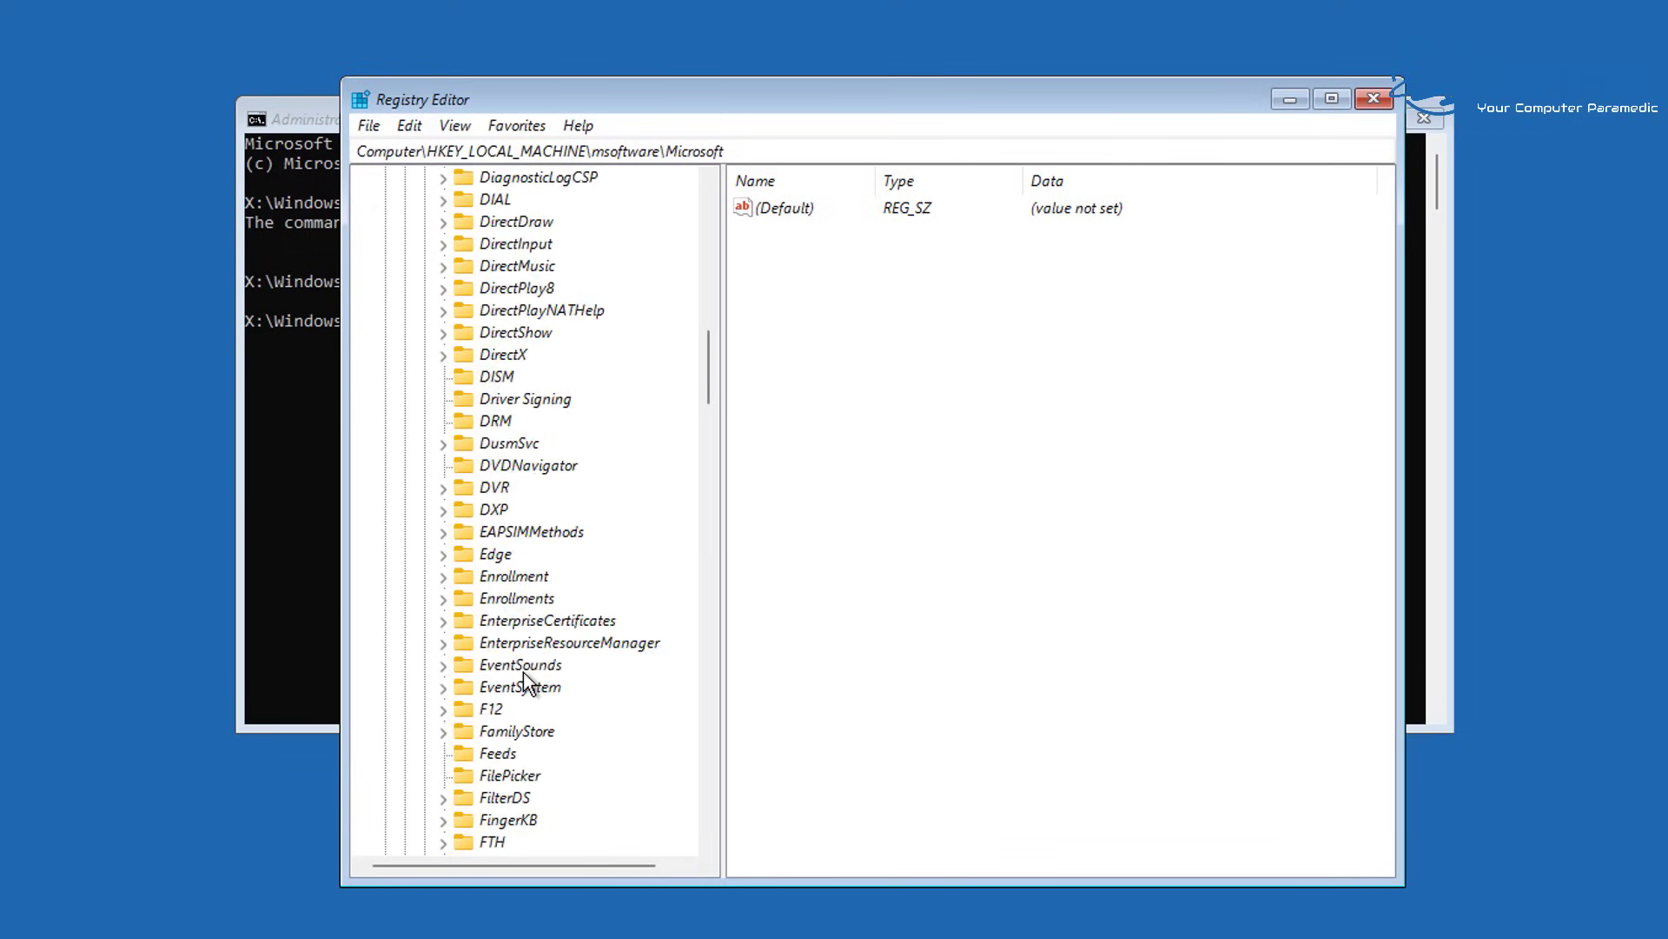
scroll(523, 671, "down", 12)
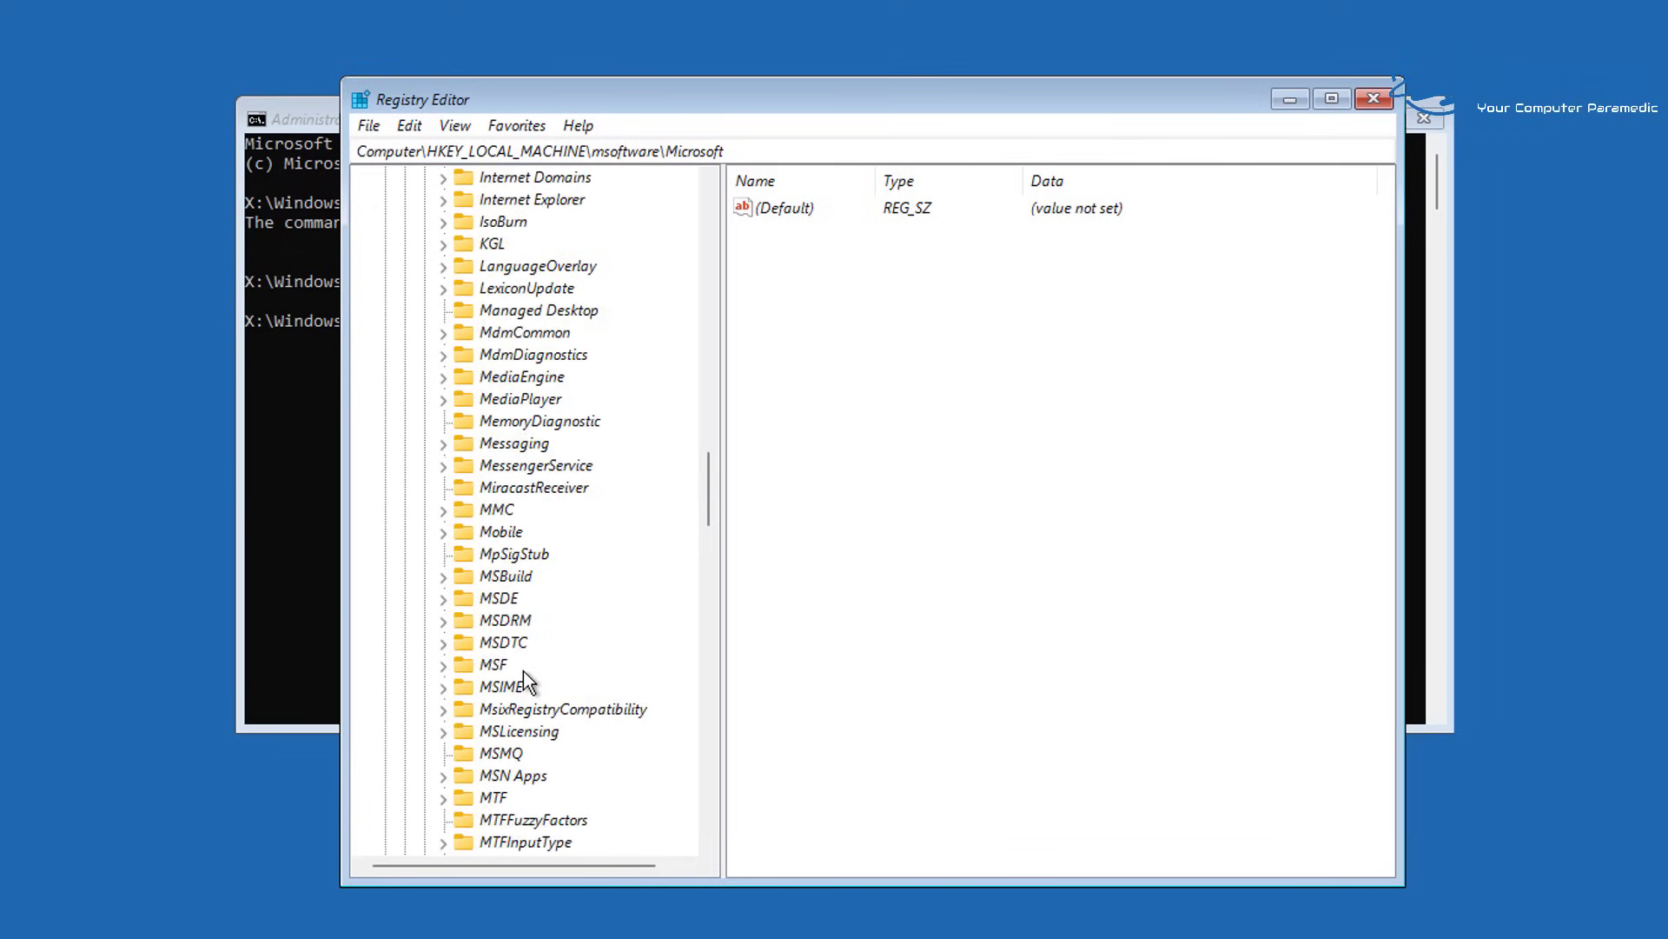
scroll(524, 670, "down", 13)
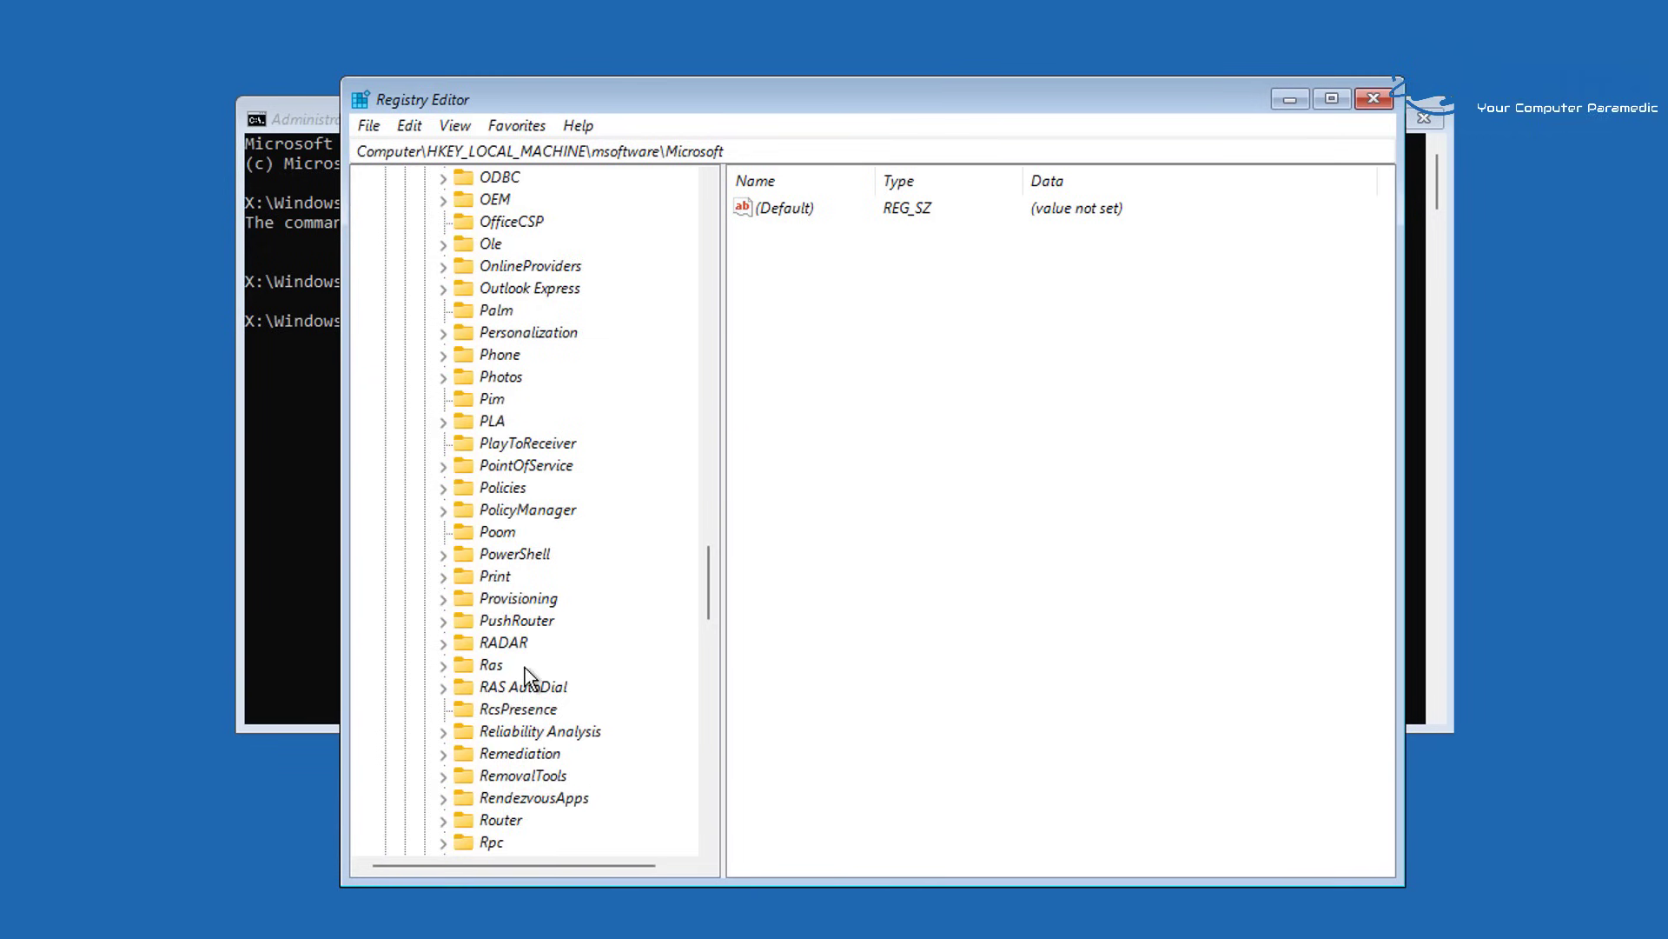
scroll(525, 673, "down", 12)
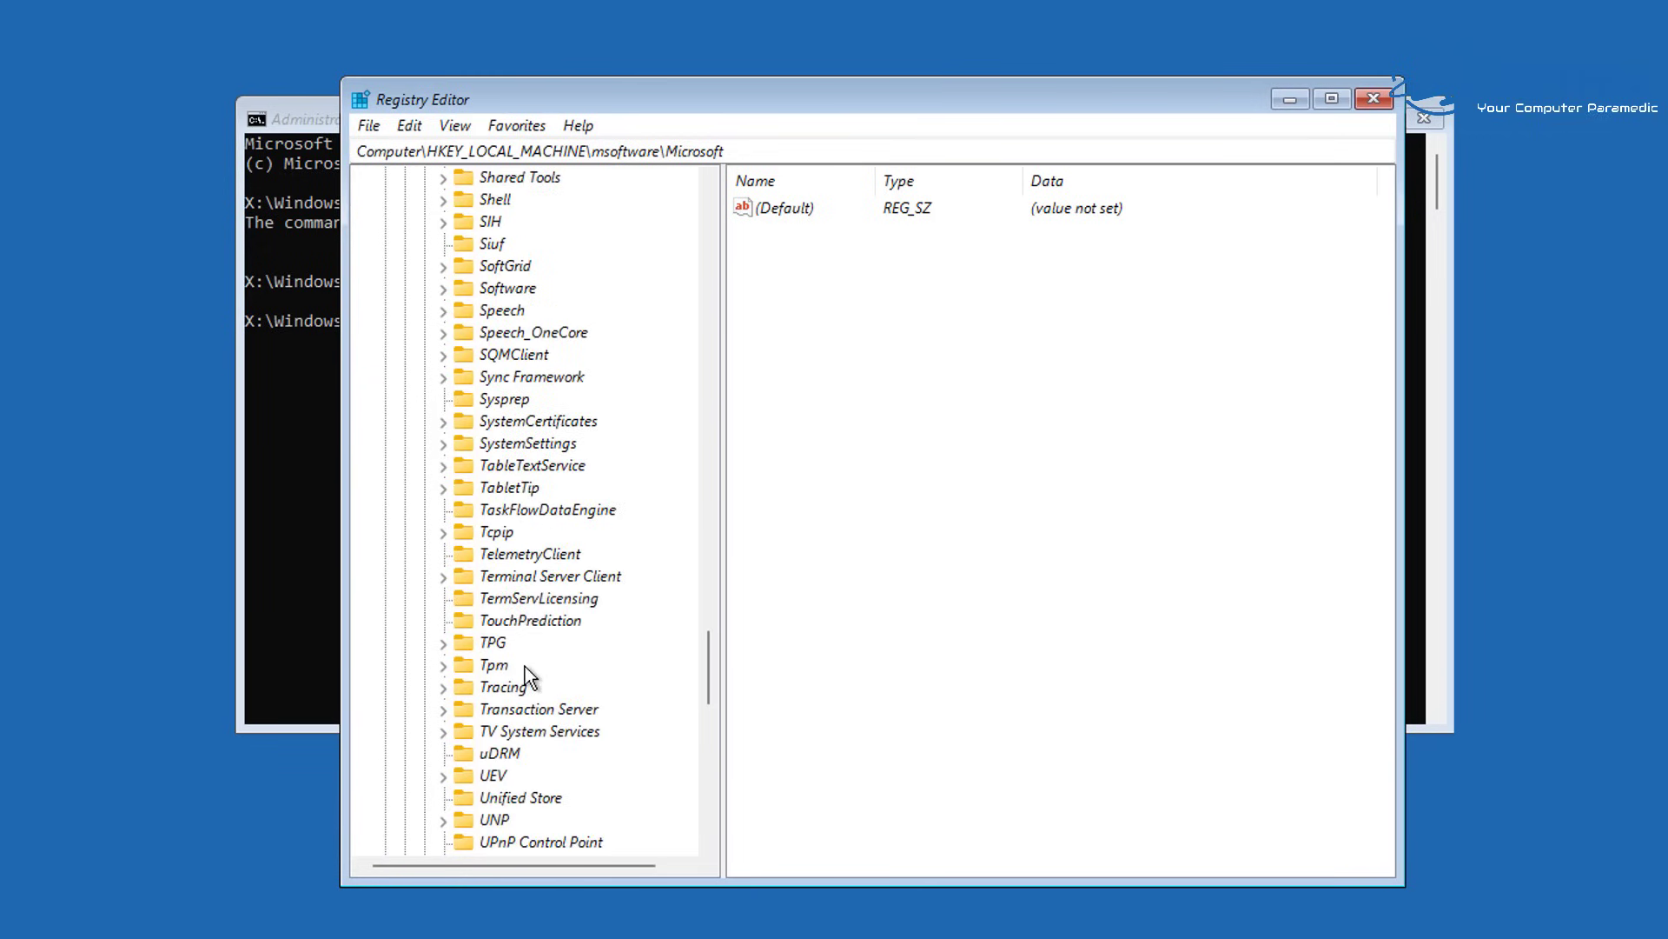
scroll(525, 667, "down", 6)
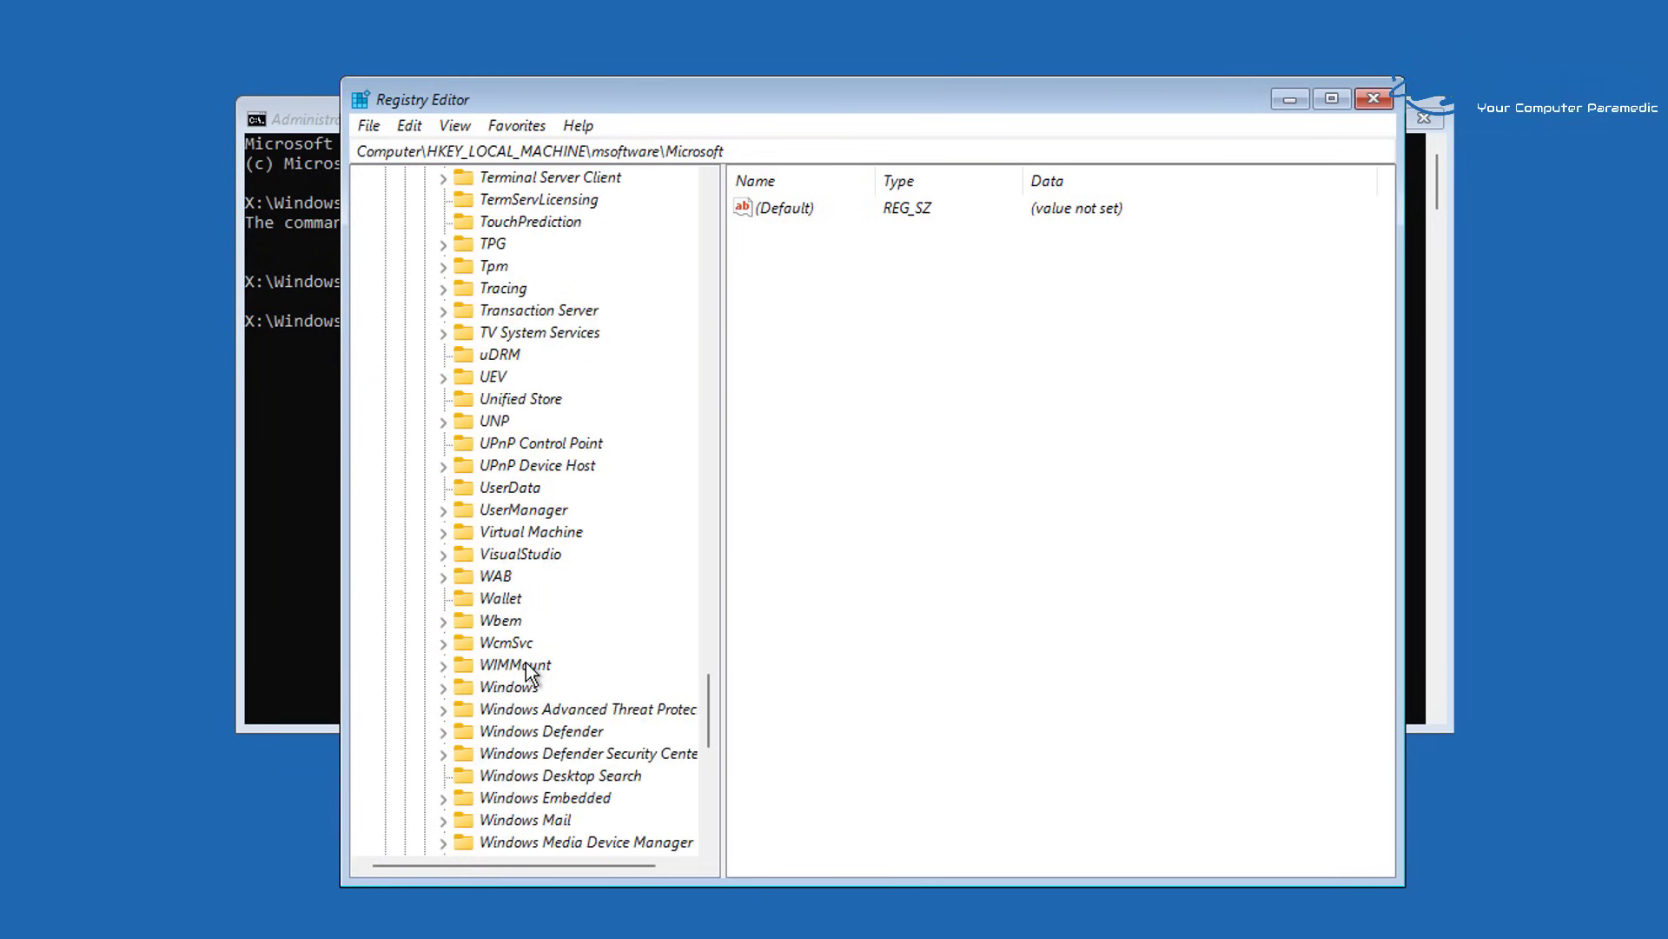
scroll(523, 671, "down", 2)
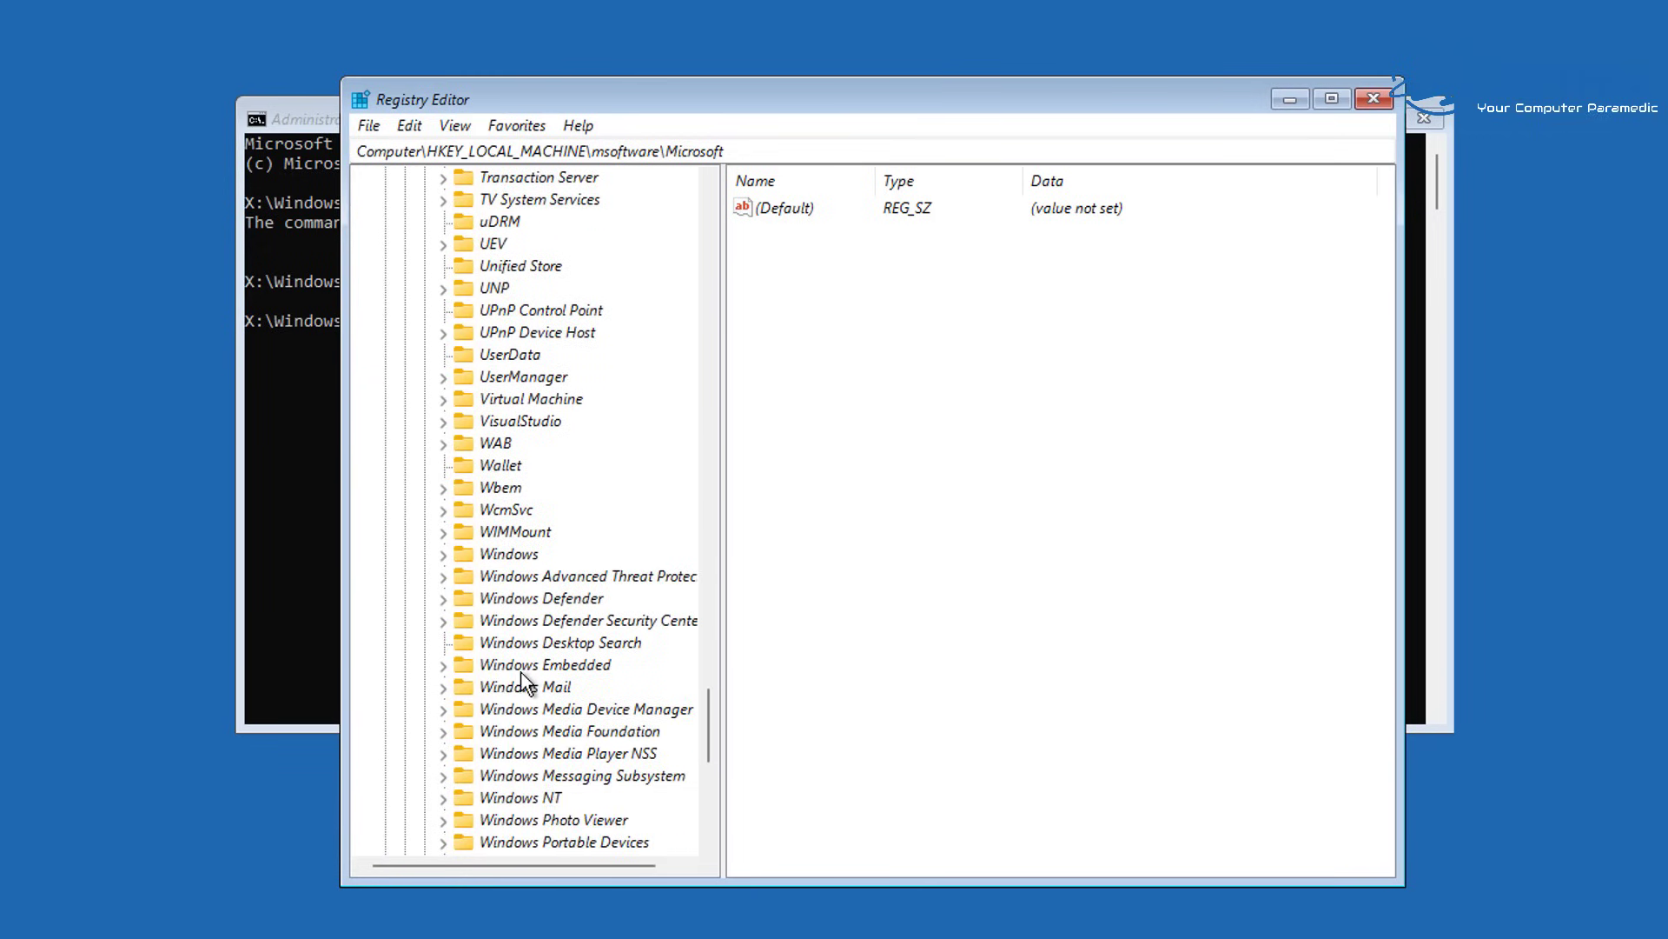
left_click(512, 798)
scroll(533, 599, "down", 5)
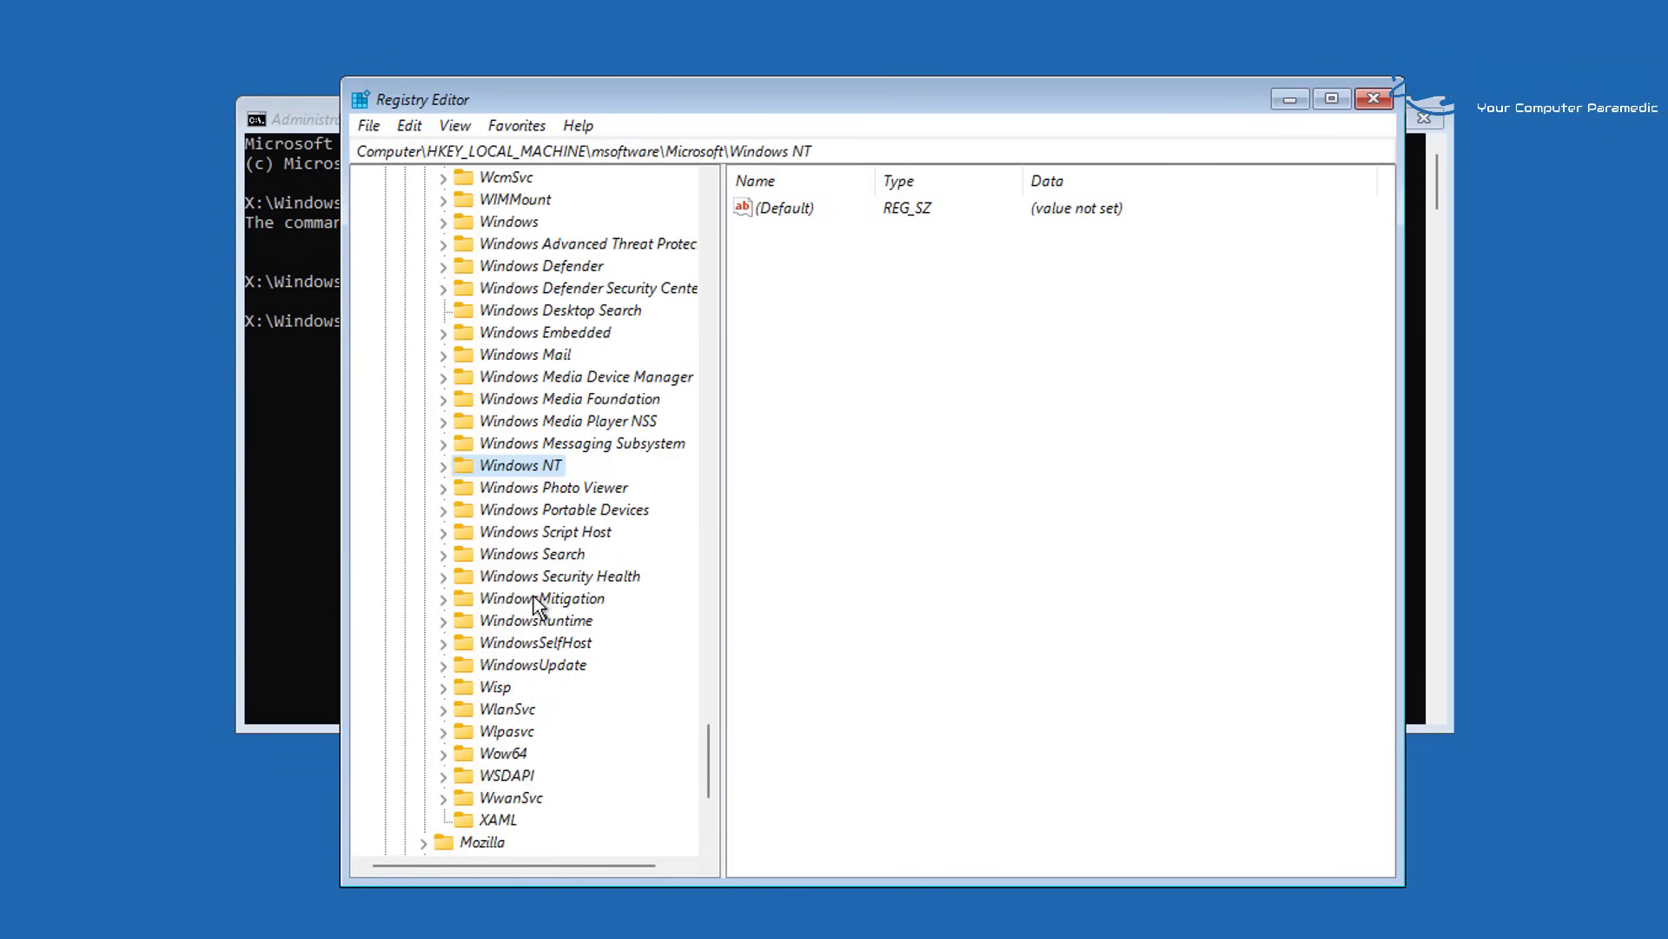
left_click(443, 466)
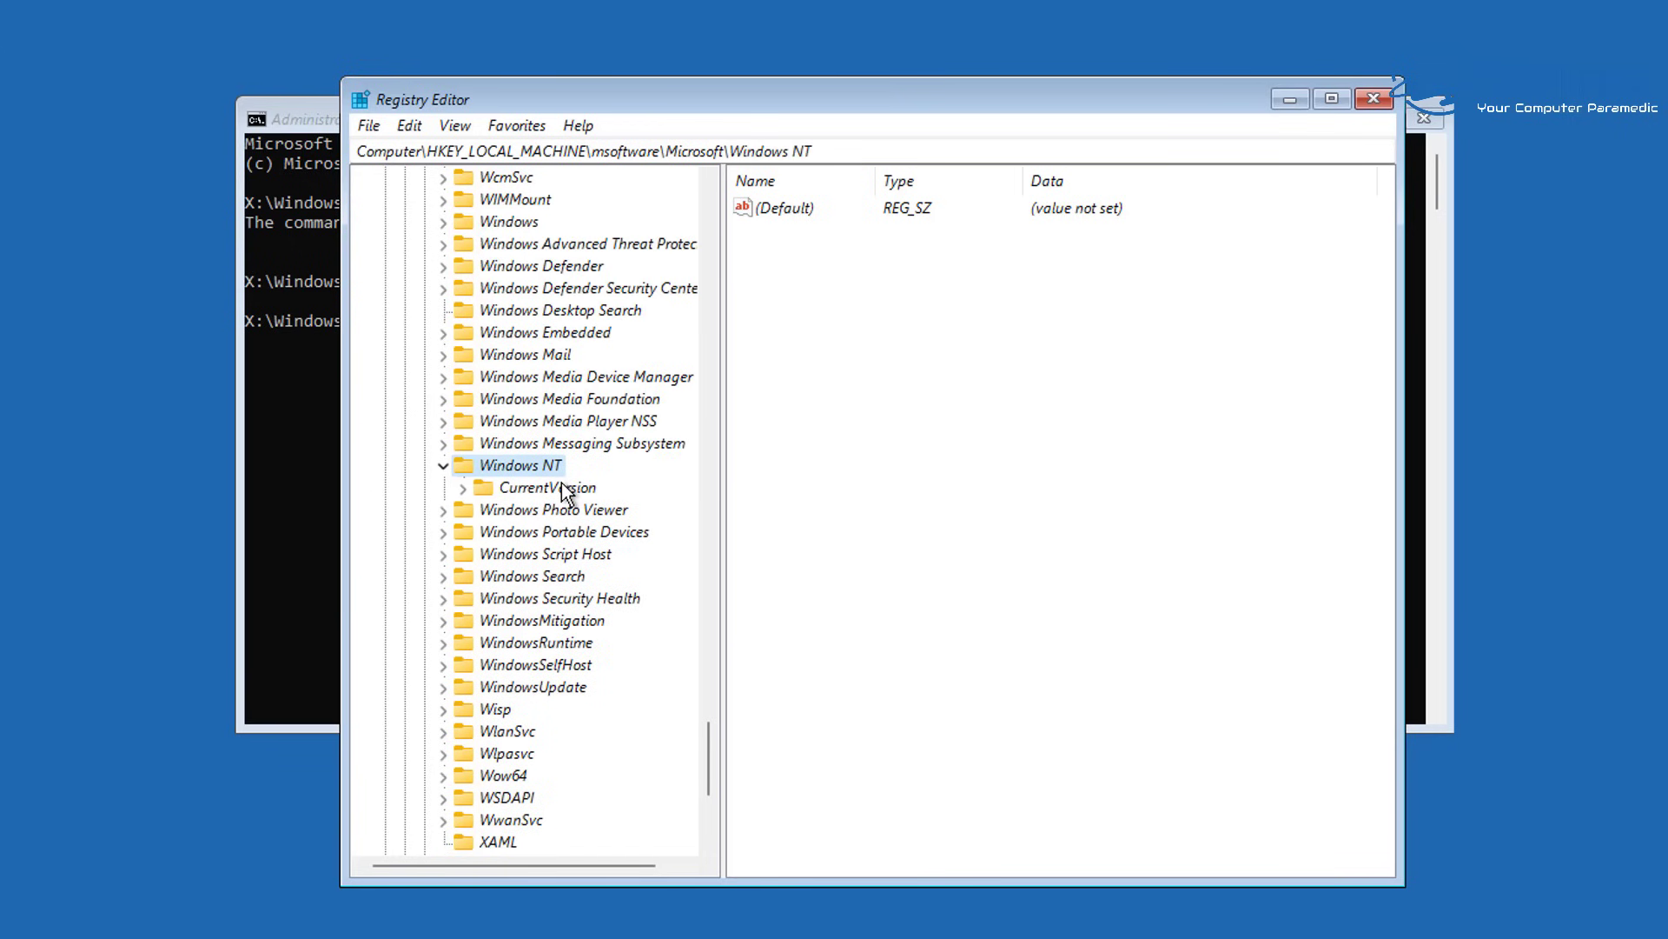
left_click(505, 492)
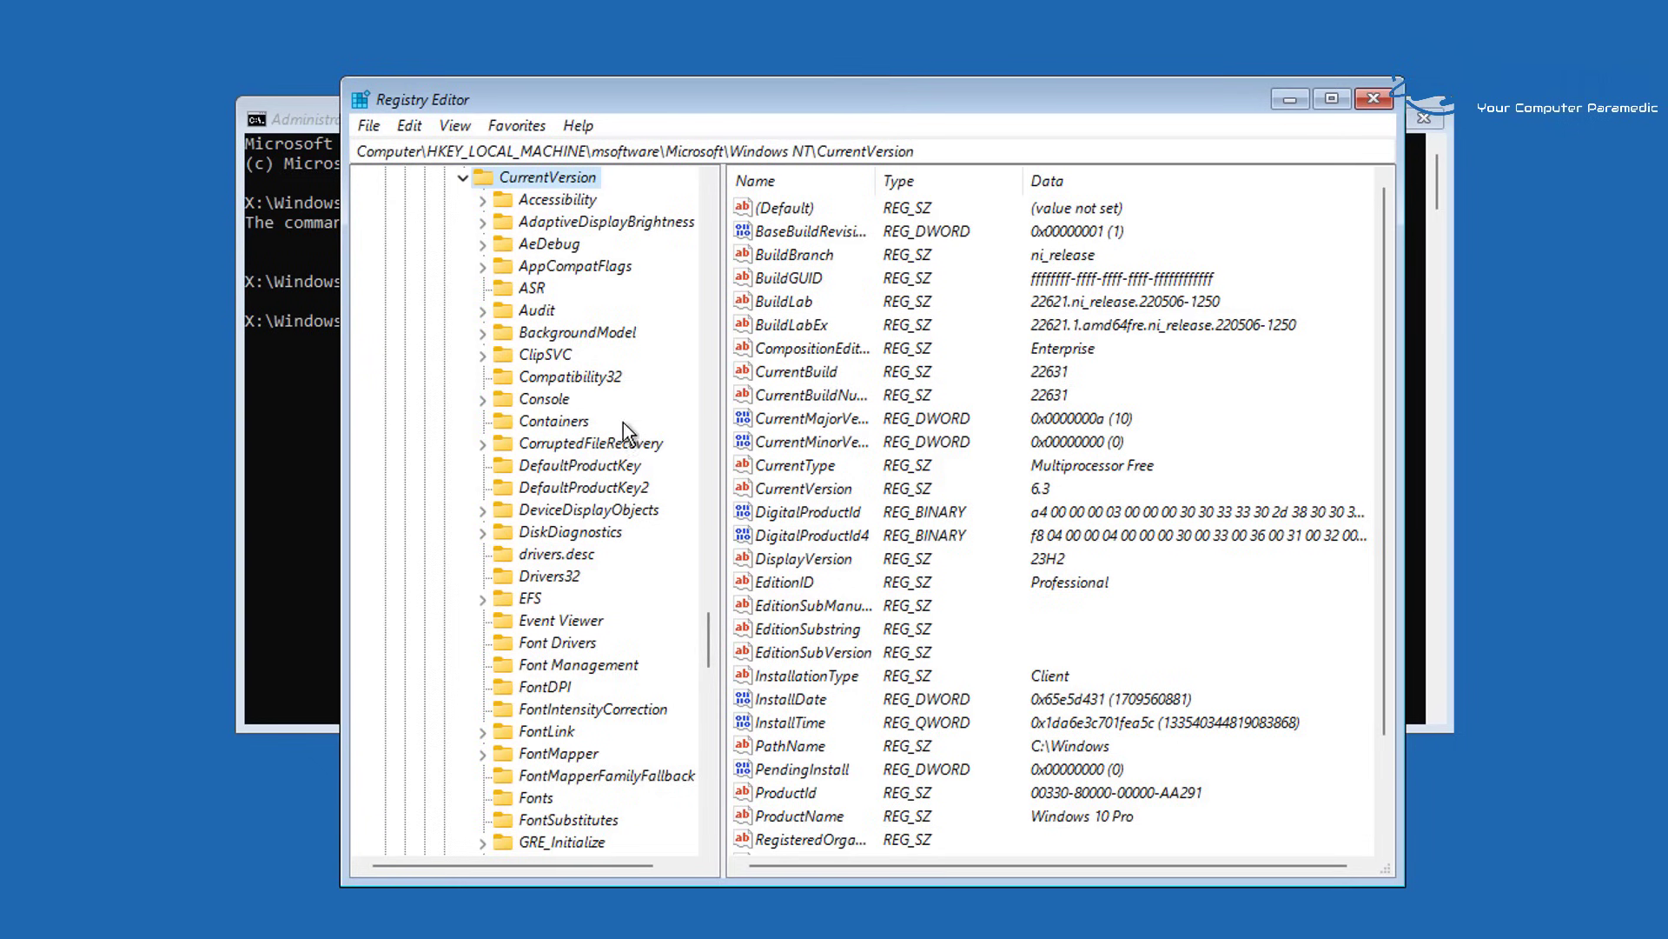
scroll(572, 350, "down", 6)
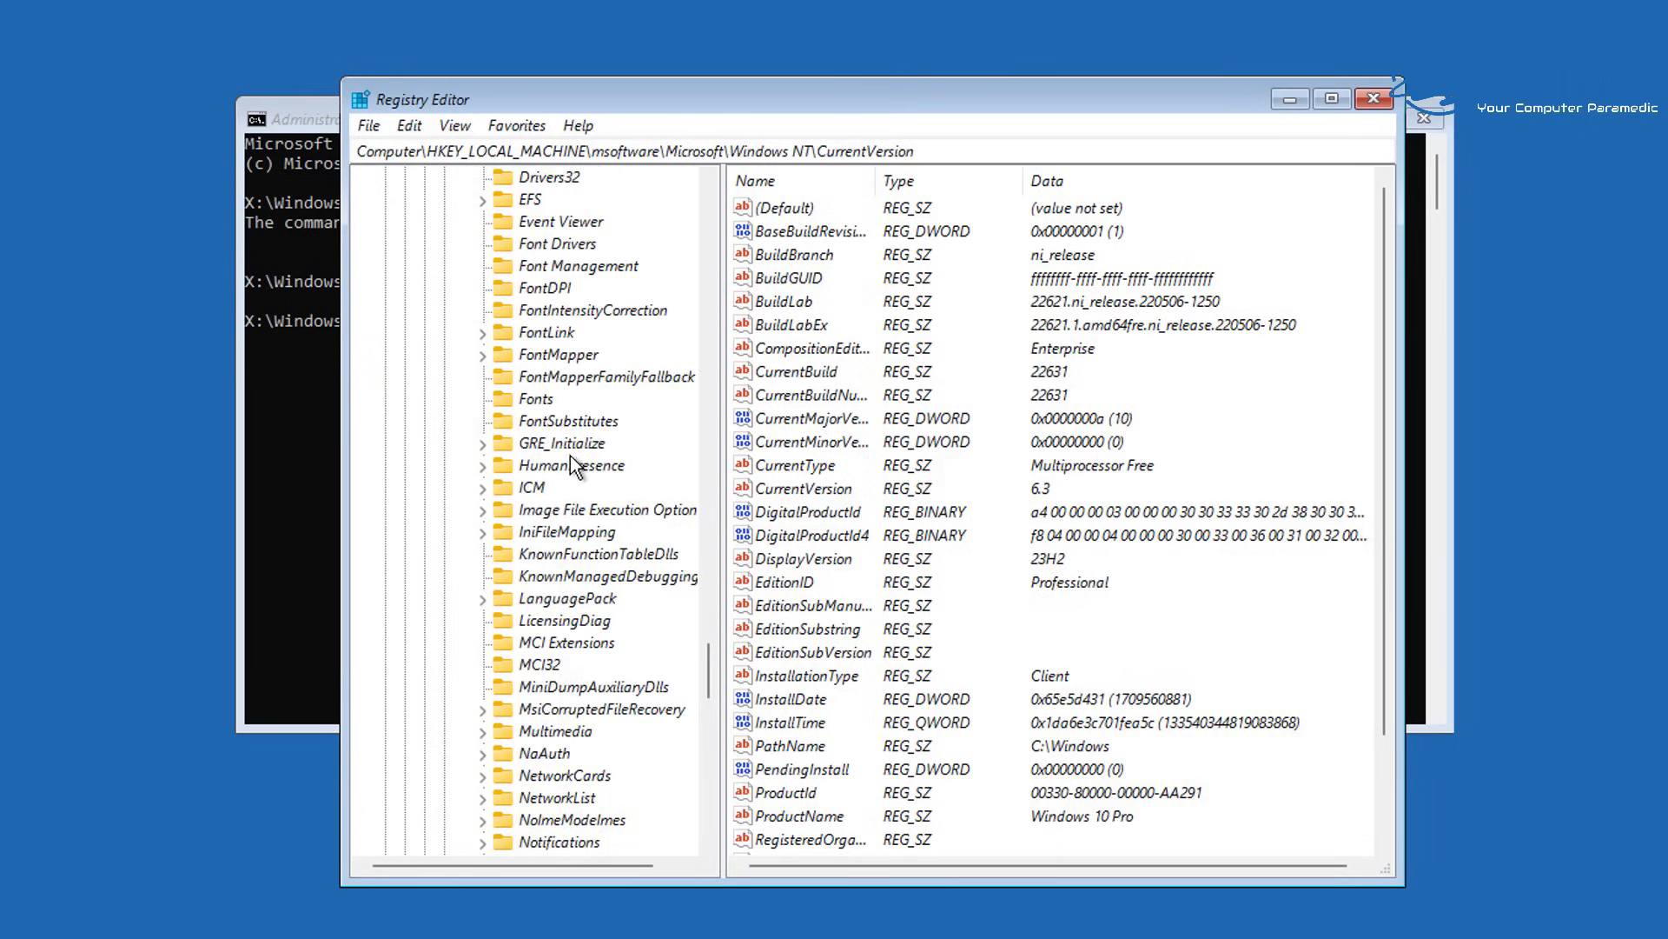
scroll(576, 577, "down", 3)
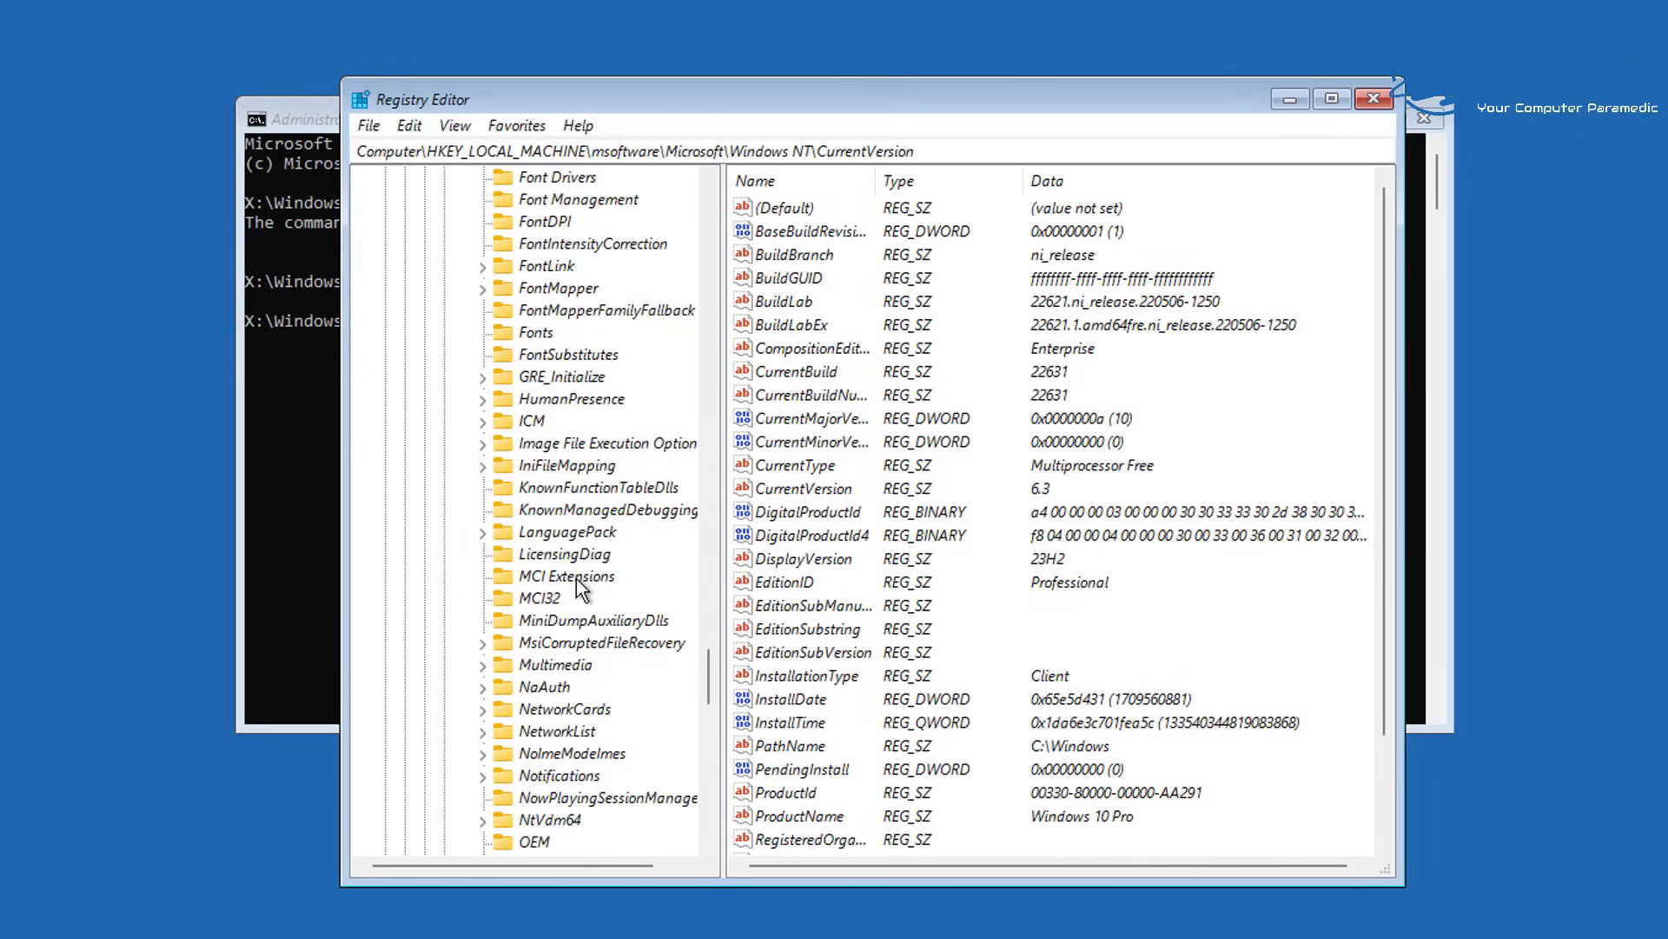
scroll(576, 577, "down", 3)
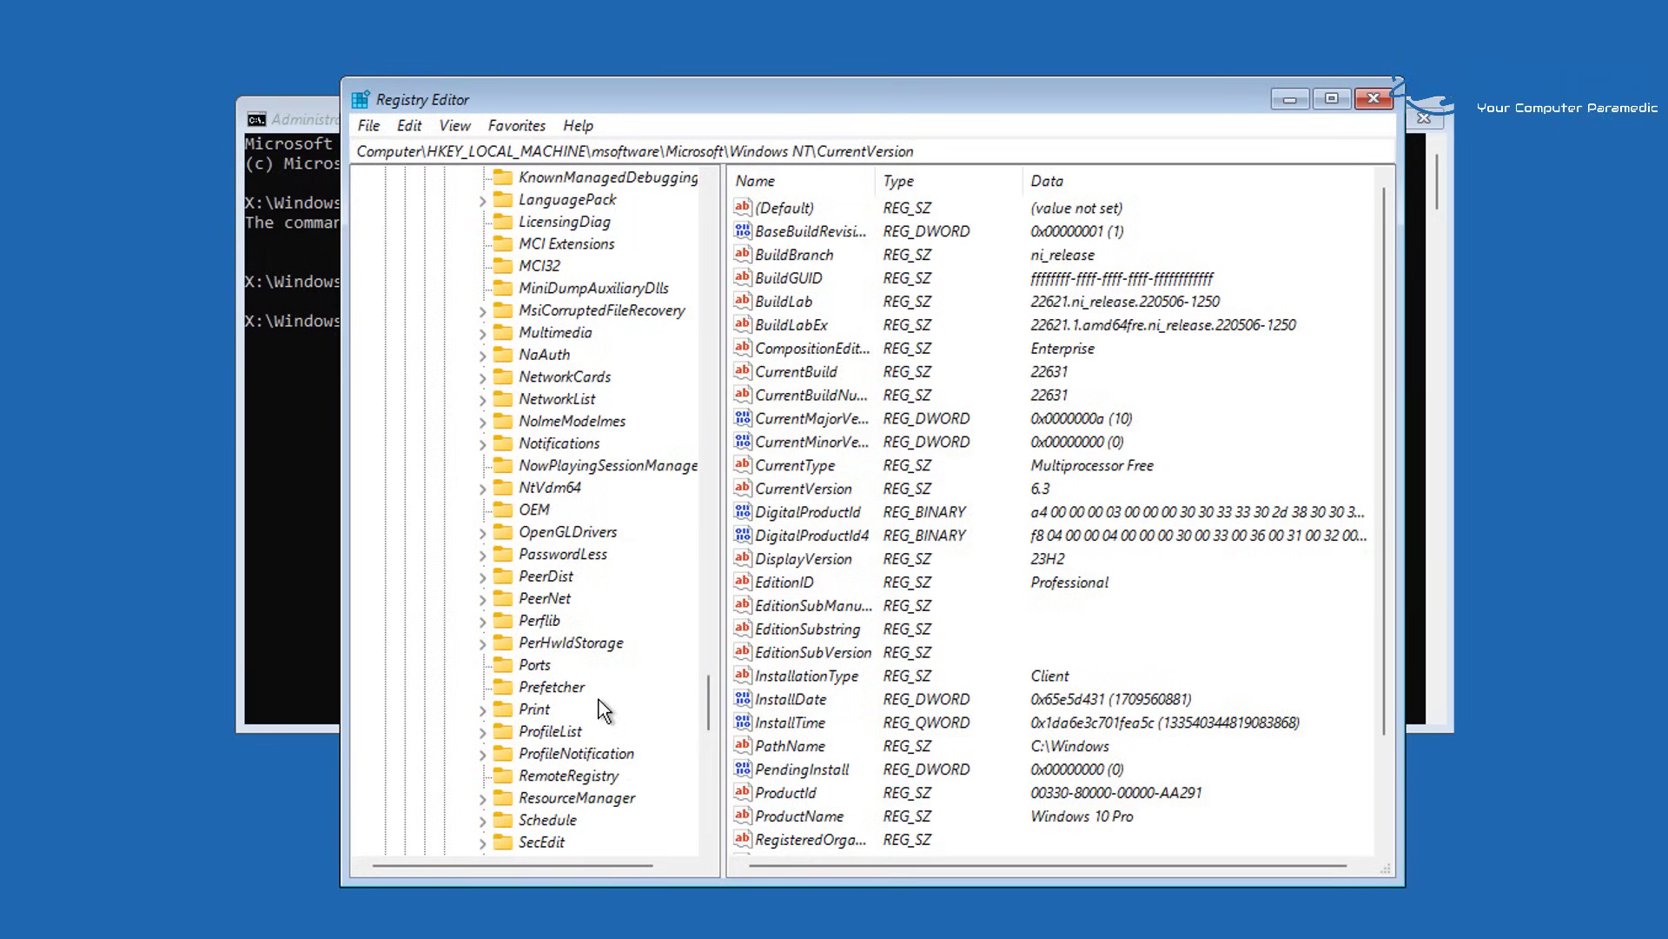
Open PasswordLess\Device and select its DevicePasswordLessBuildVersion value, currently 2
left_click(579, 558)
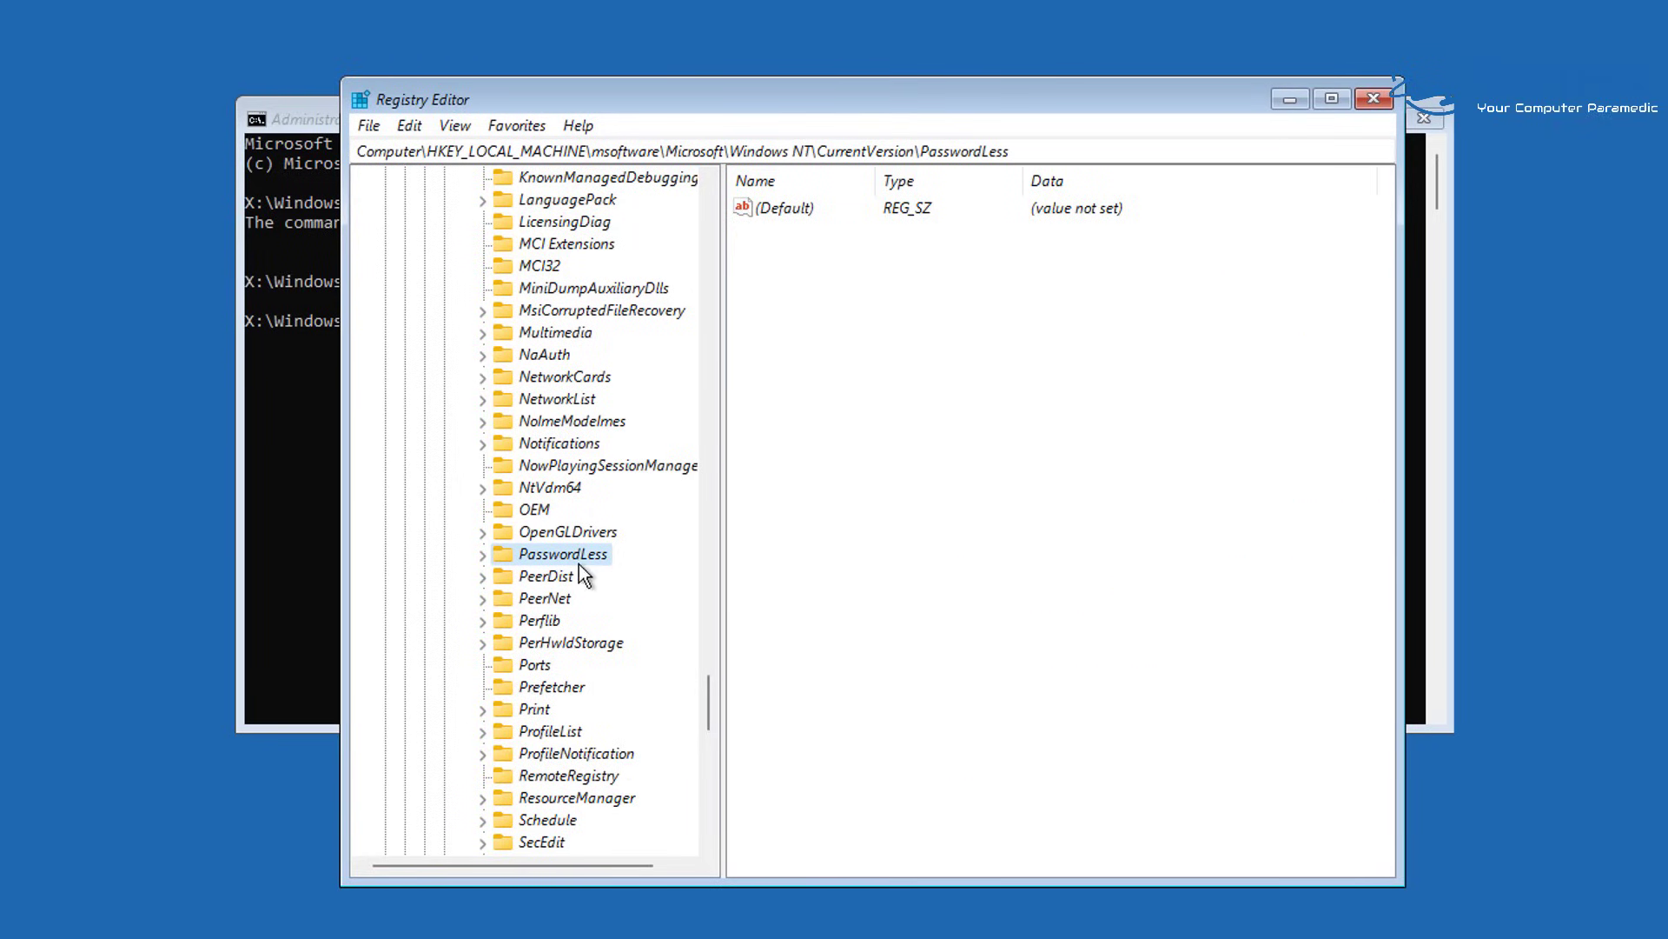
left_click(483, 556)
scroll(588, 608, "down", 4)
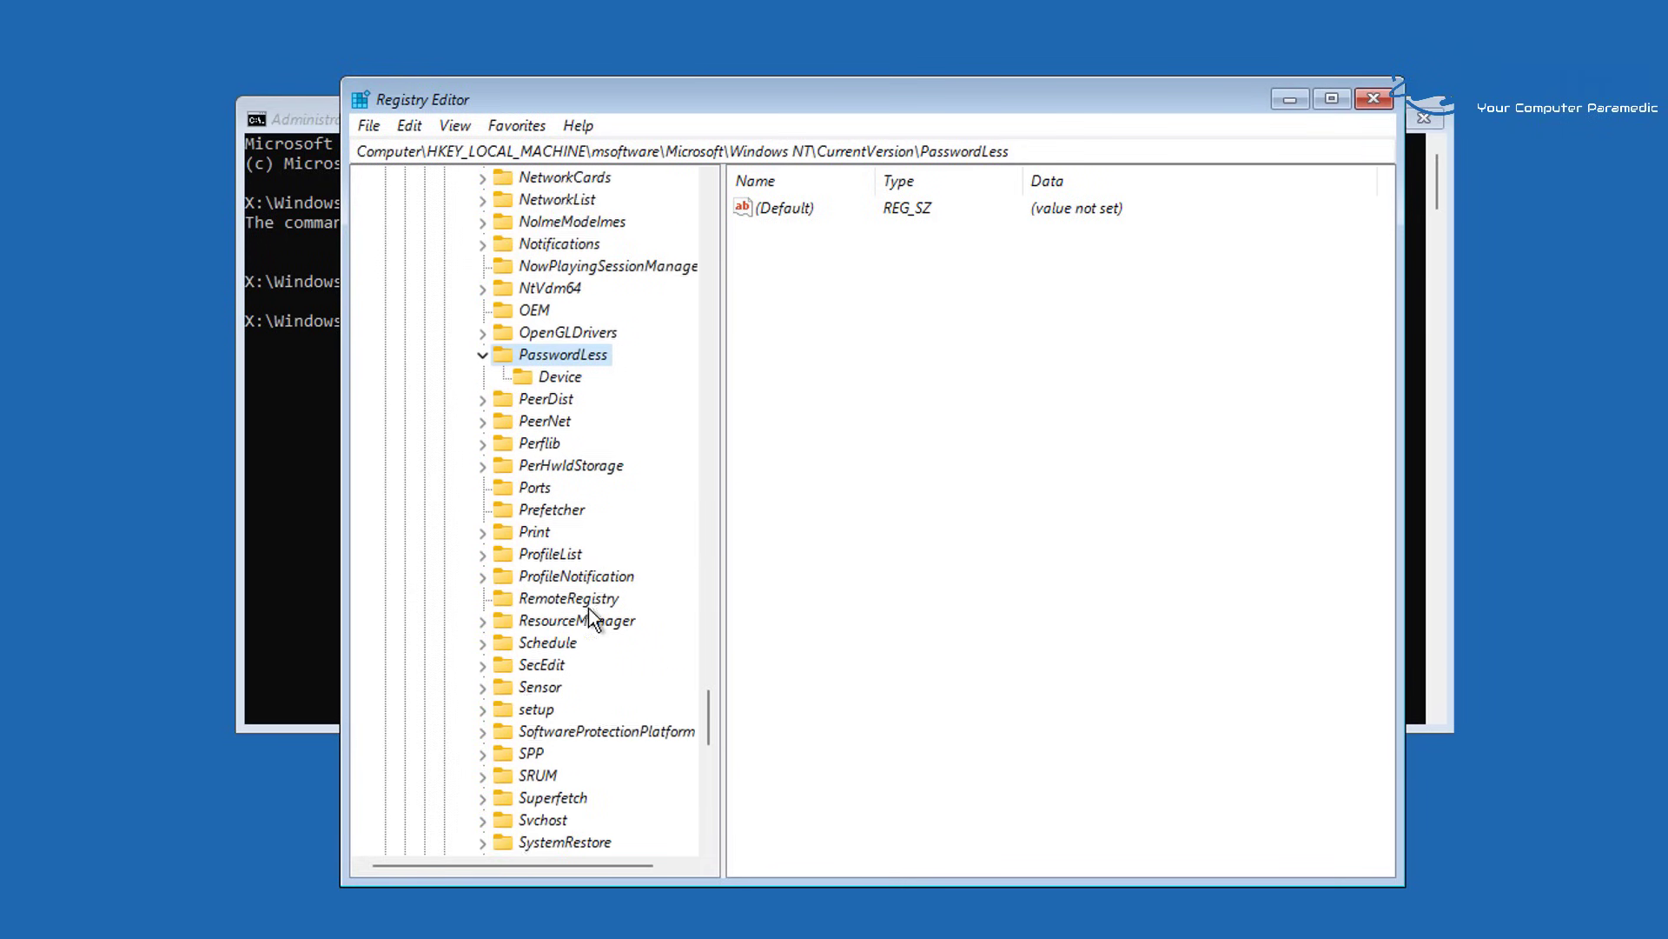
left_click(562, 315)
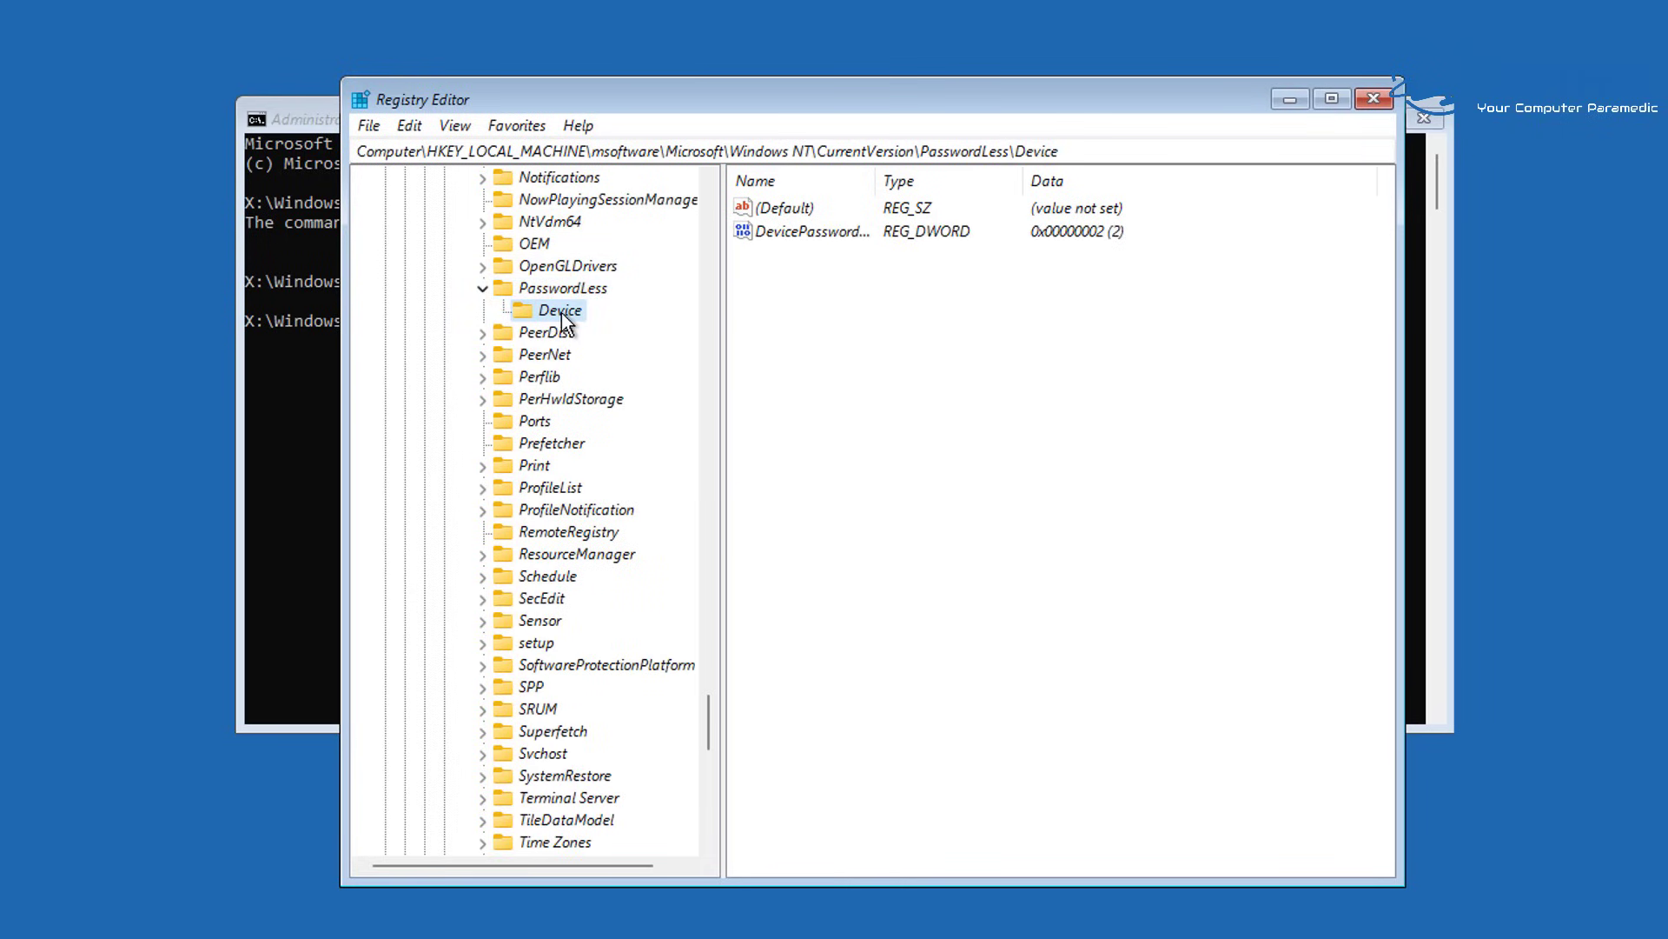
left_click(1113, 250)
left_click(815, 237)
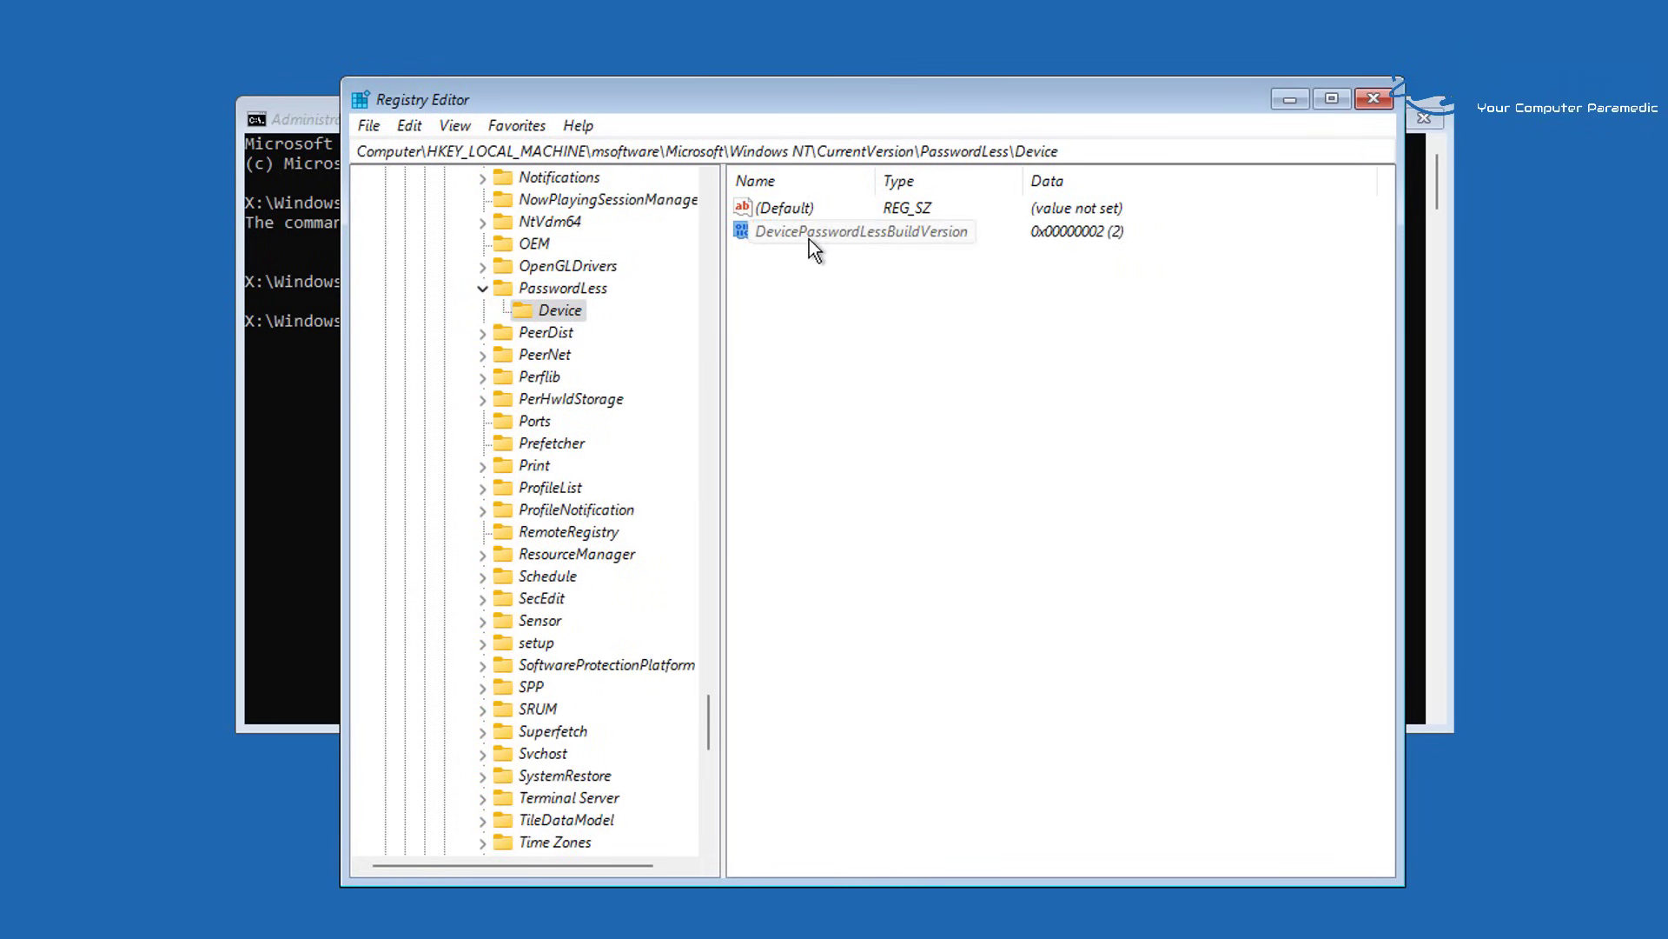
Change DevicePasswordLessBuildVersion's value data to 0, then collapse PasswordLess
double_click(815, 232)
left_click_drag(659, 200, 993, 273)
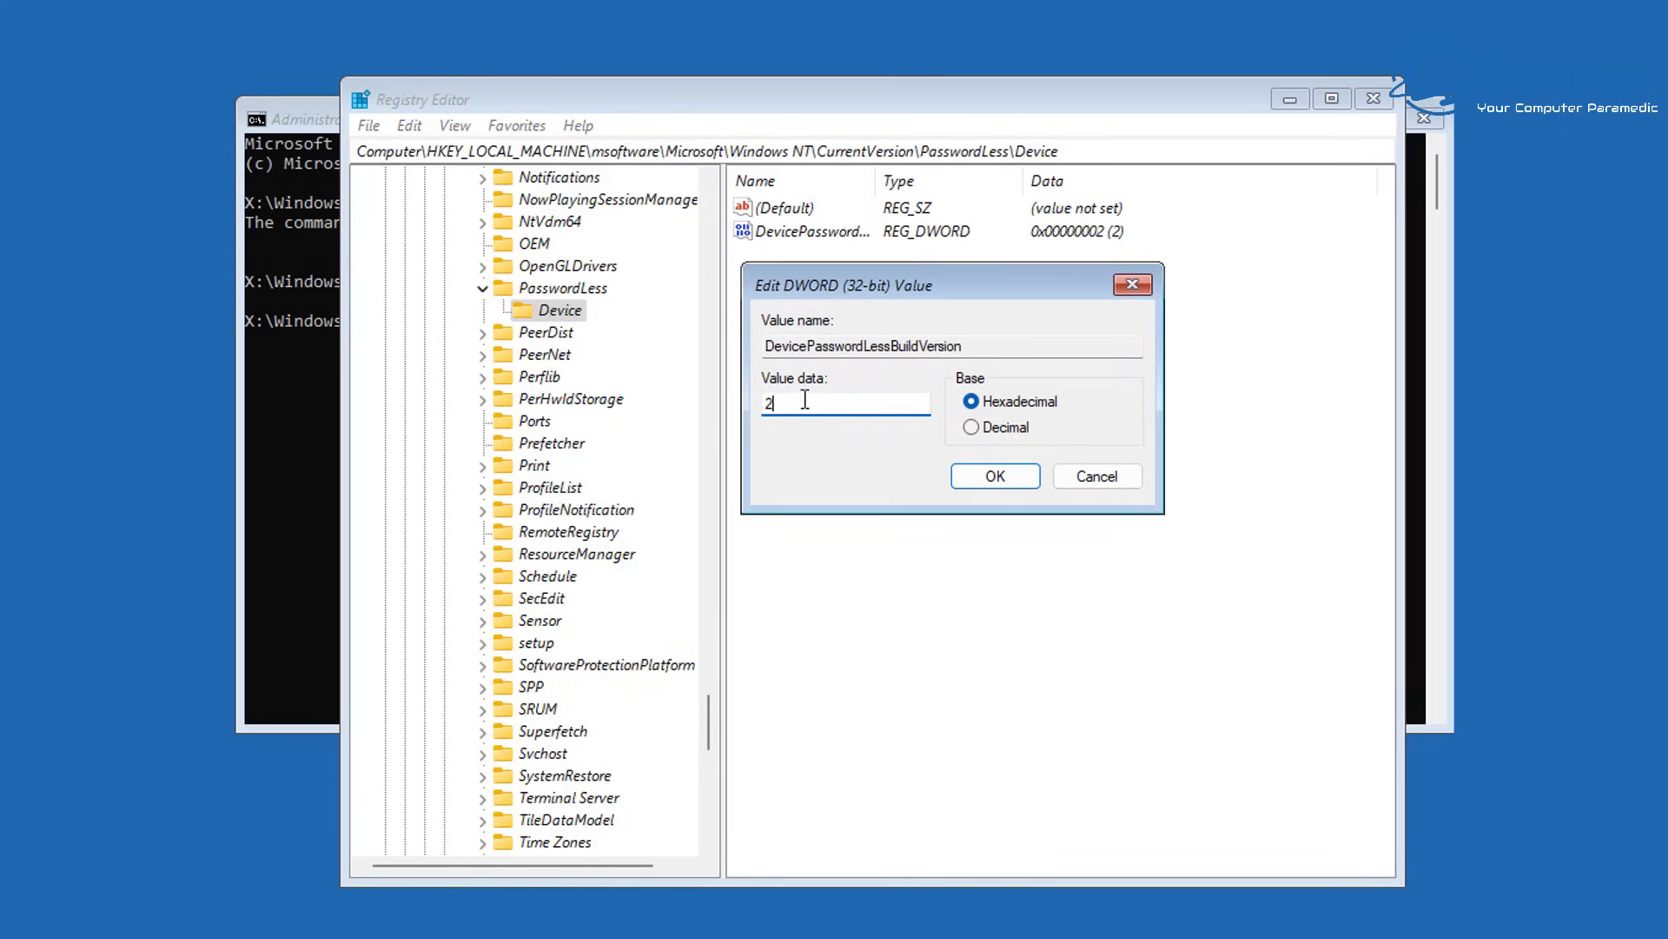
type("0")
left_click(1001, 481)
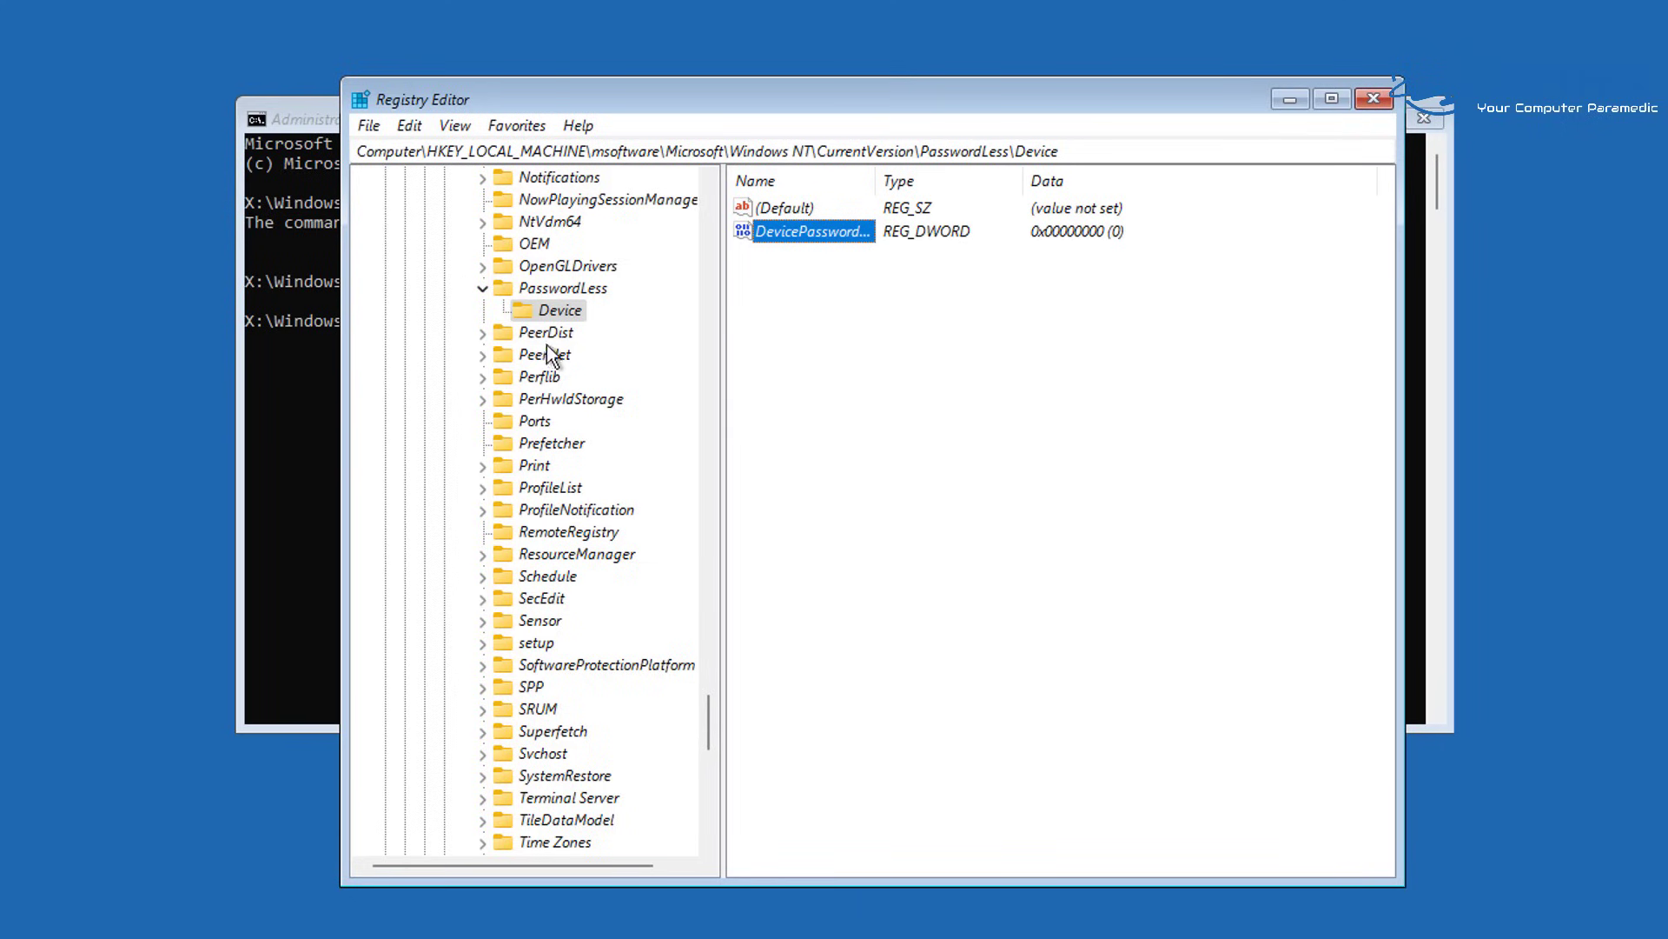
left_click(482, 288)
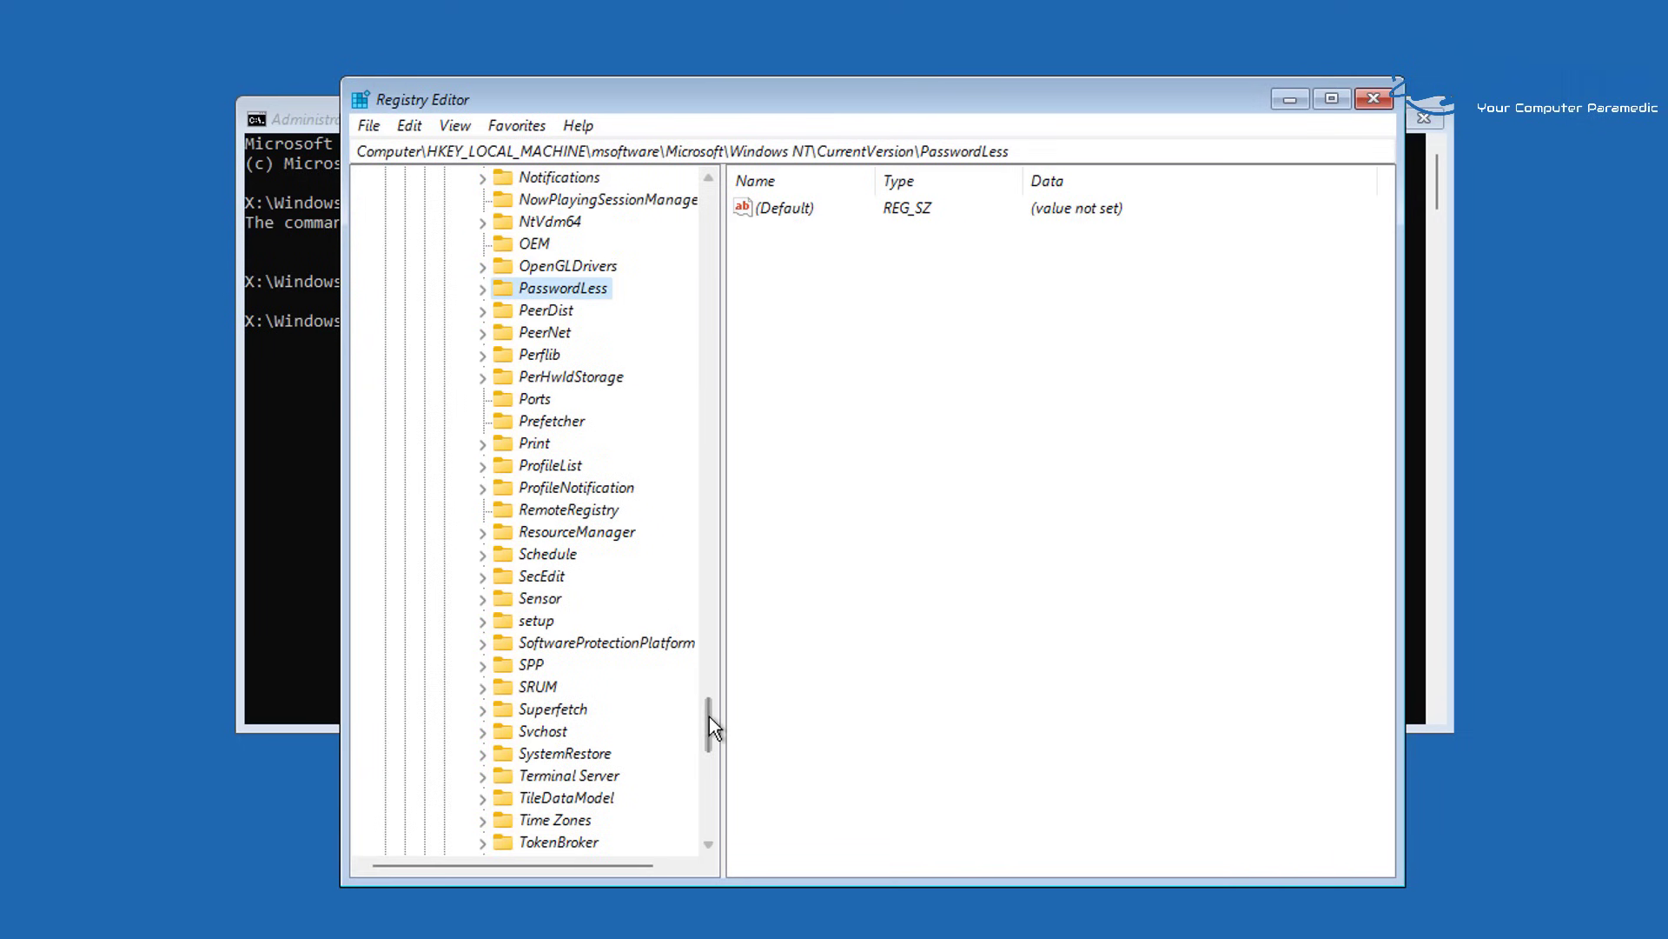
Collapse CurrentVersion, Windows NT, Microsoft and msoftware, leaving msoftware selected
left_click_drag(709, 716, 718, 608)
left_click(463, 487)
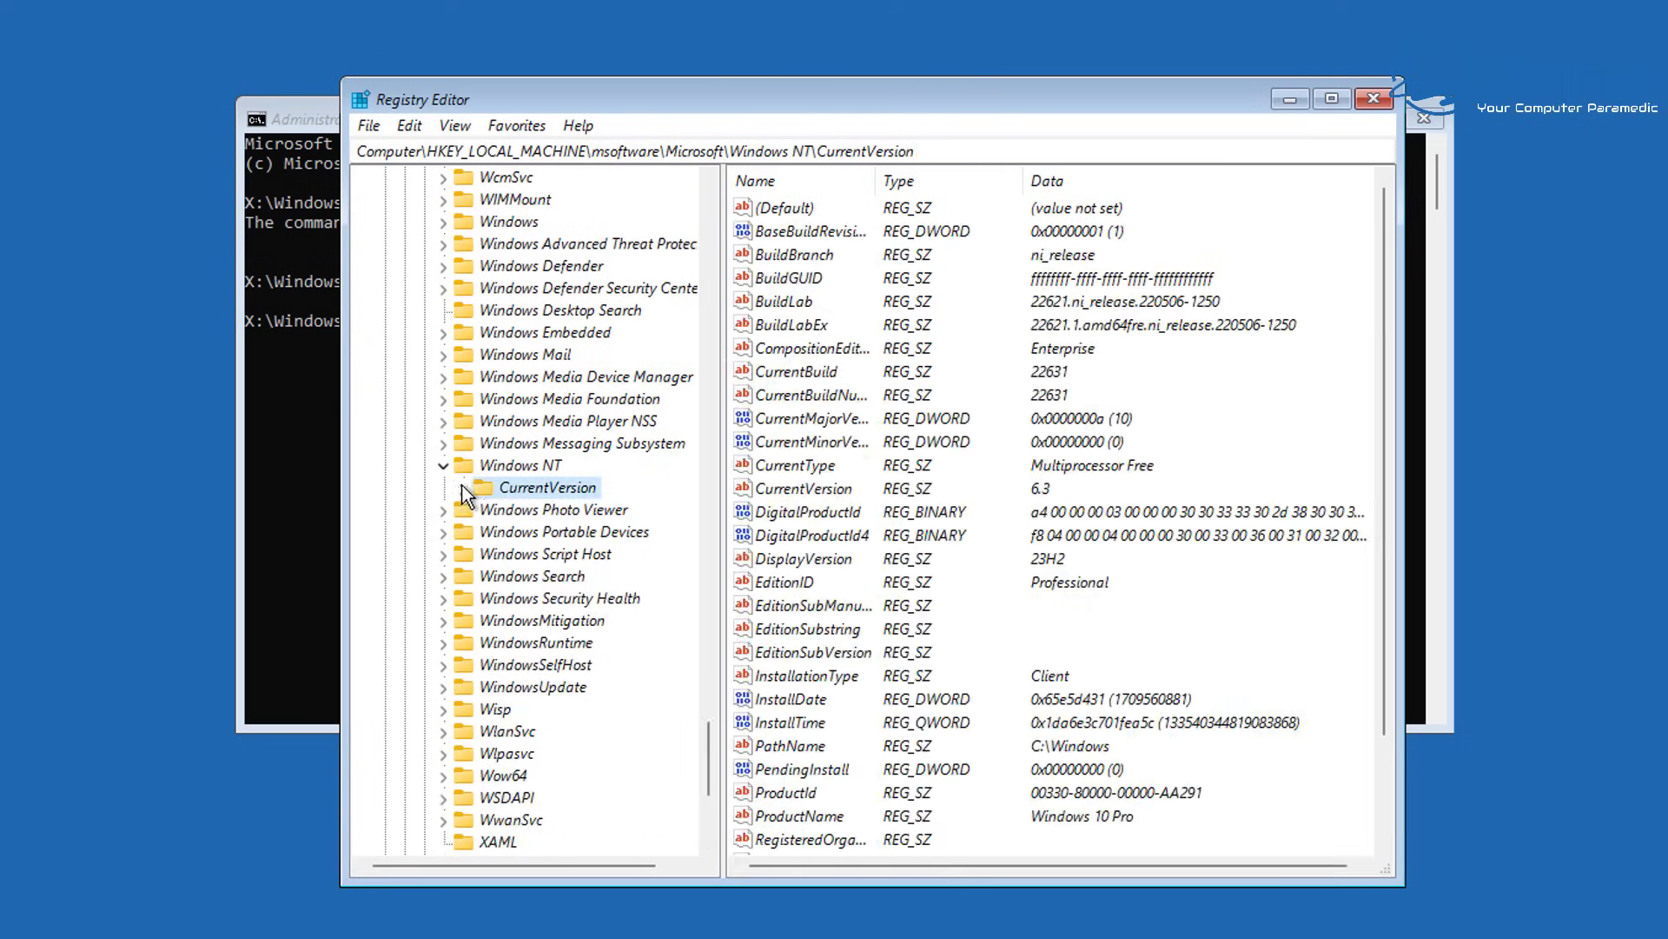
left_click(444, 466)
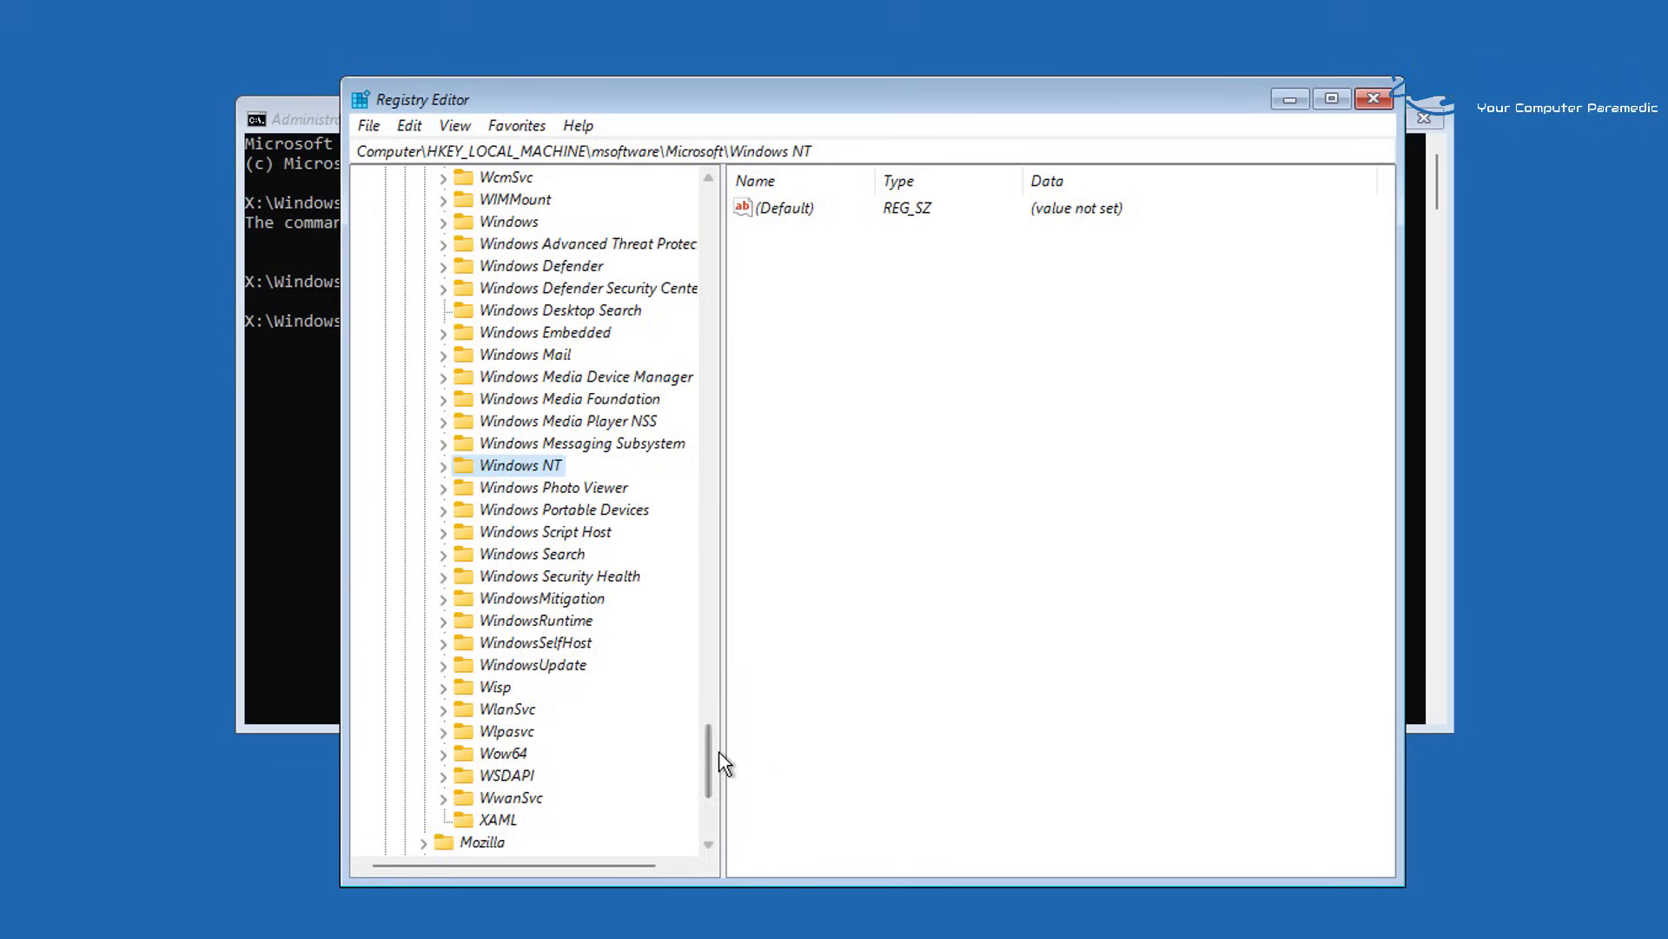
left_click_drag(722, 764, 789, 208)
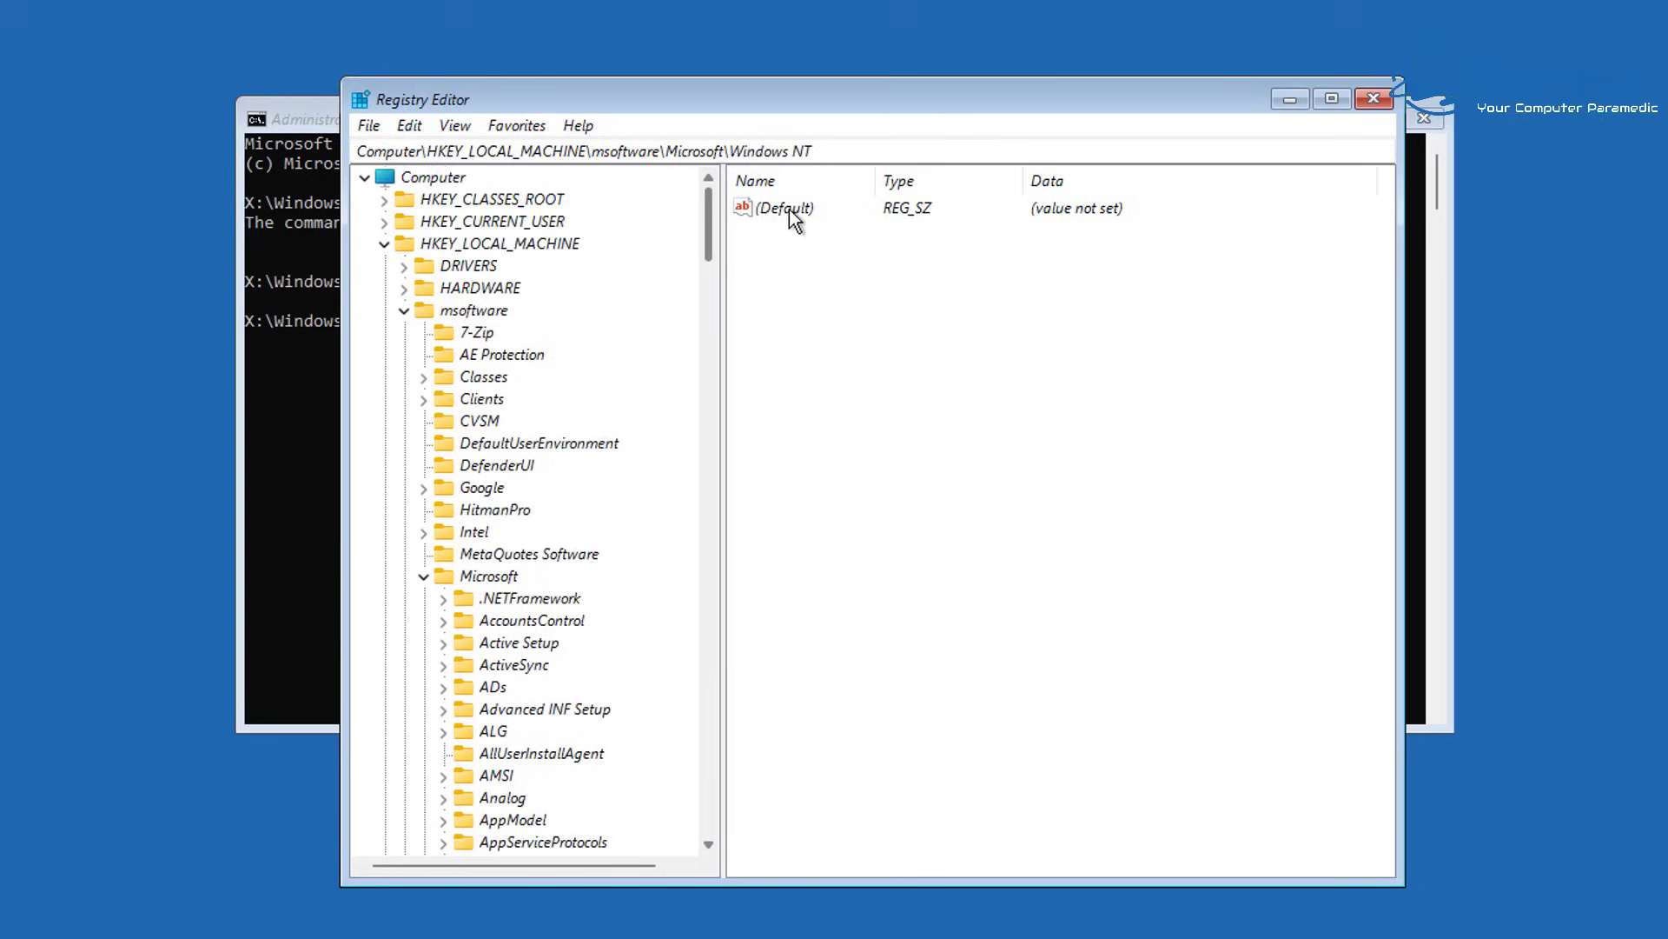
left_click(421, 577)
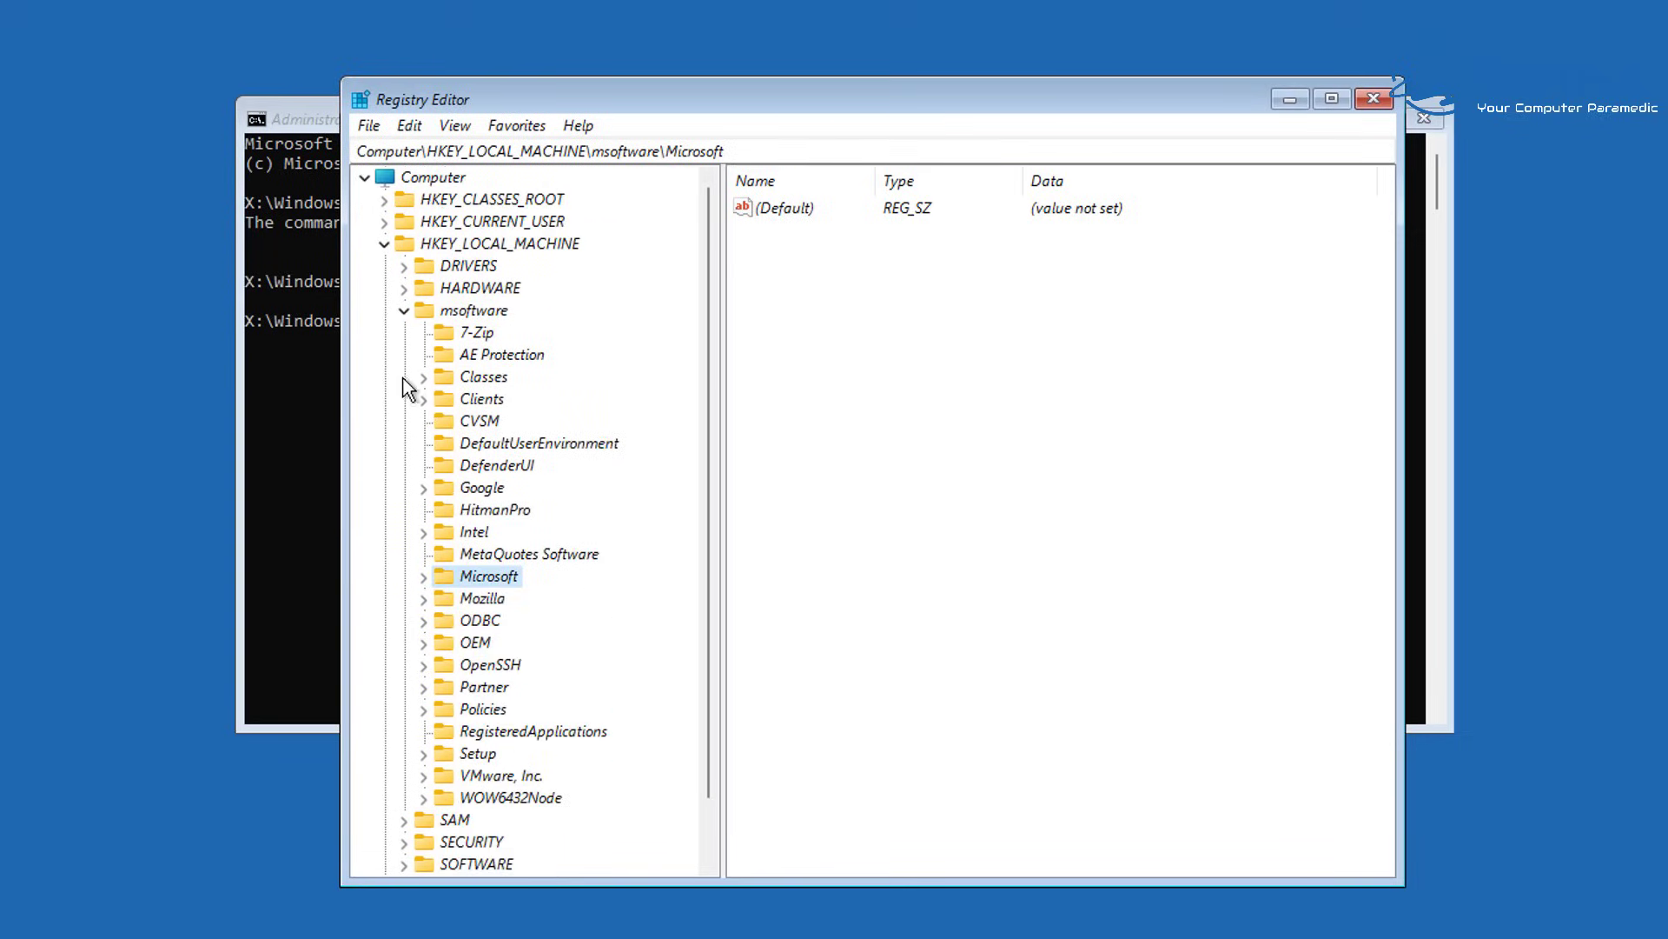
left_click(404, 311)
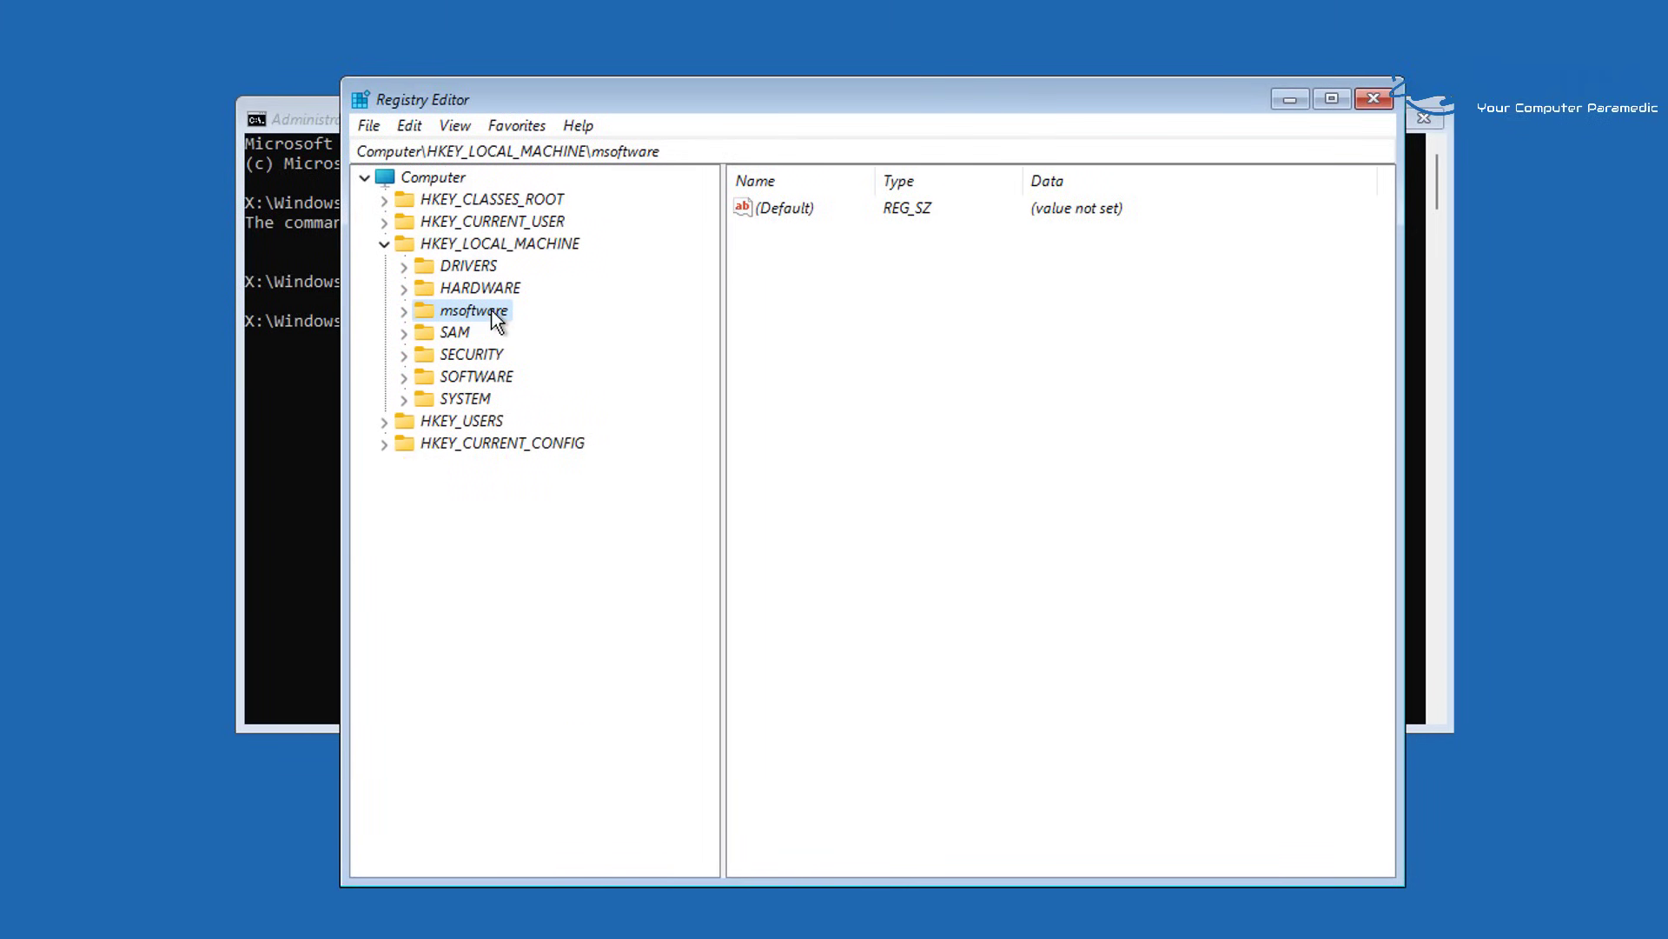
Choose File > Unload Hive for msoftware to bring up the unload confirmation
left_click(371, 127)
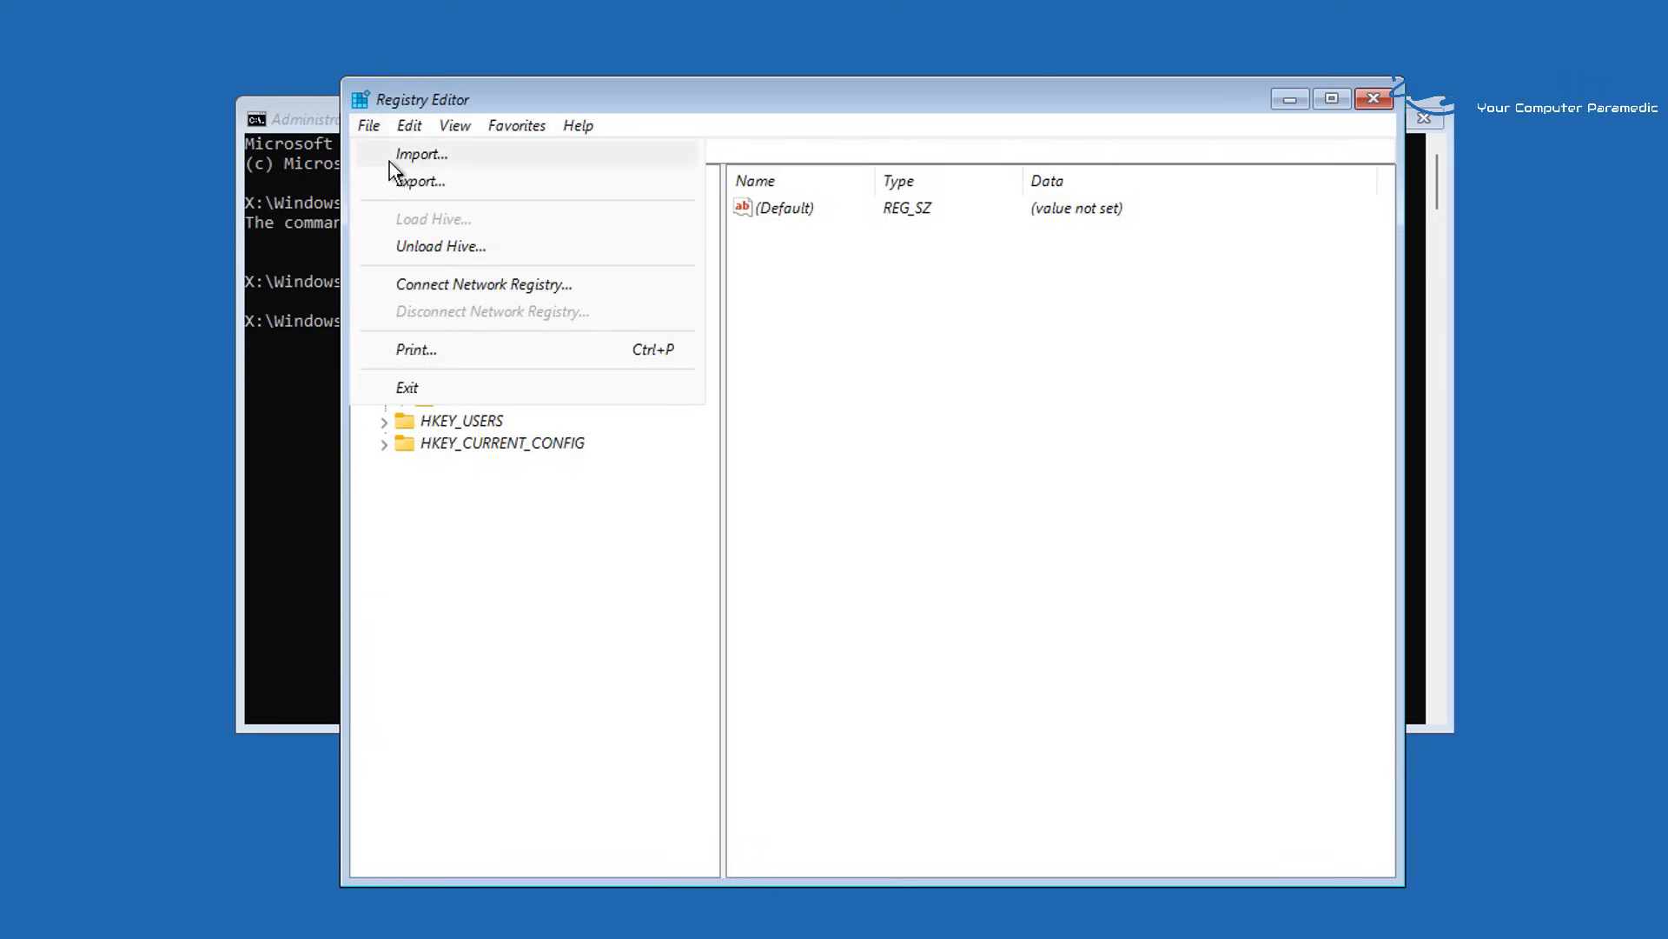
left_click(413, 253)
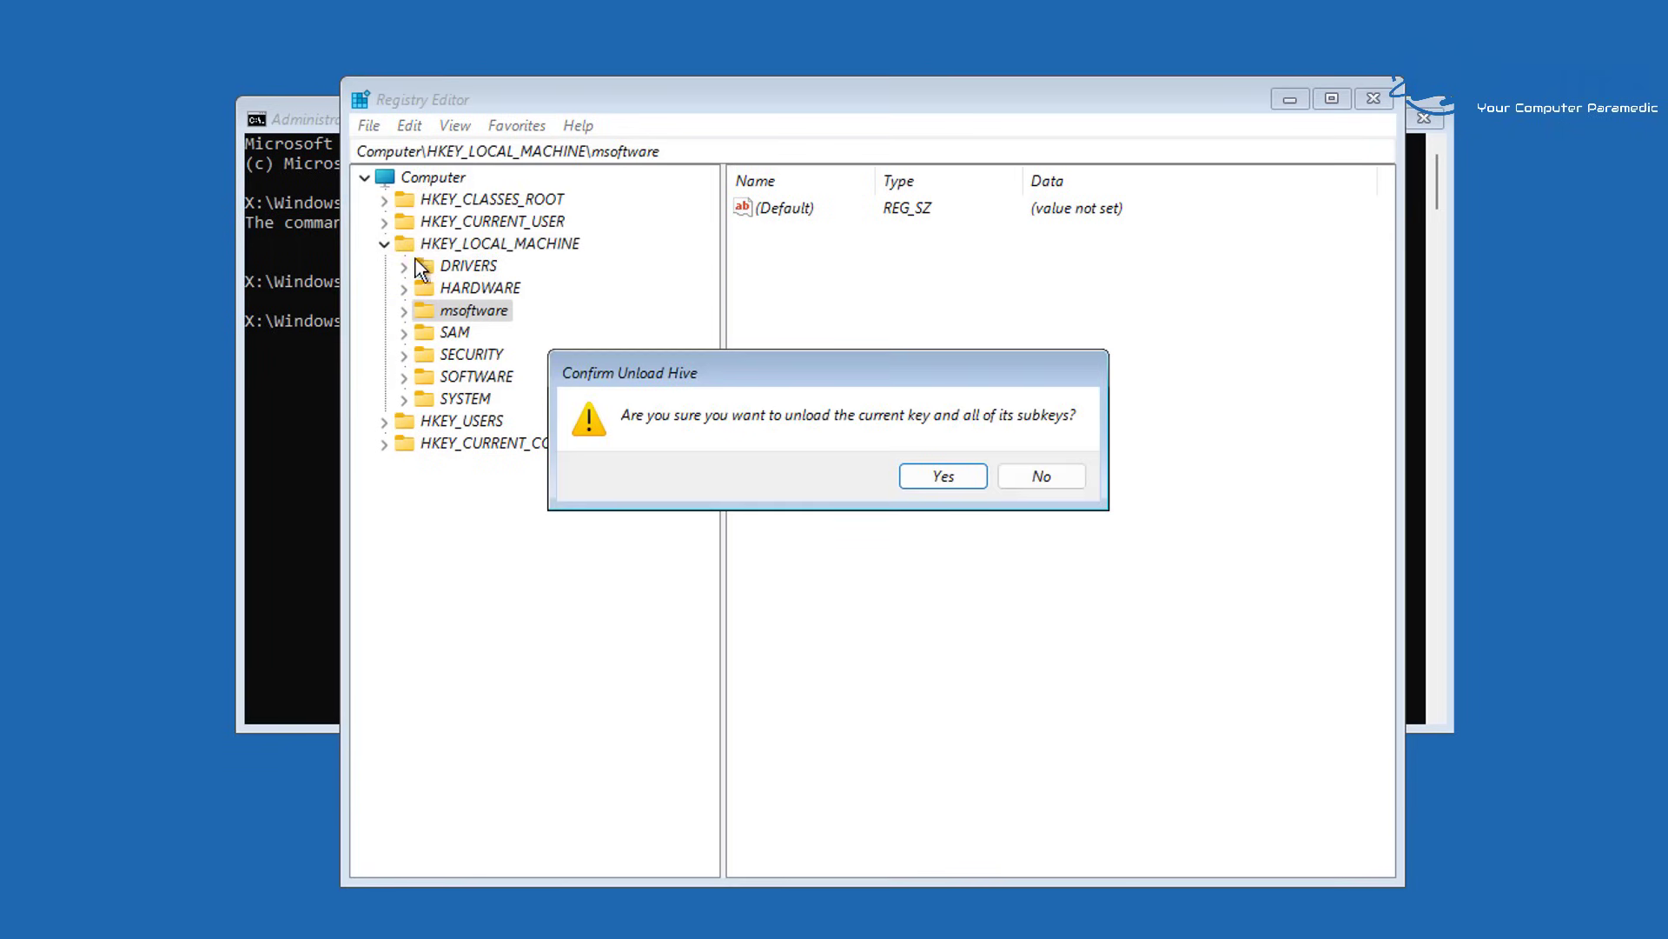
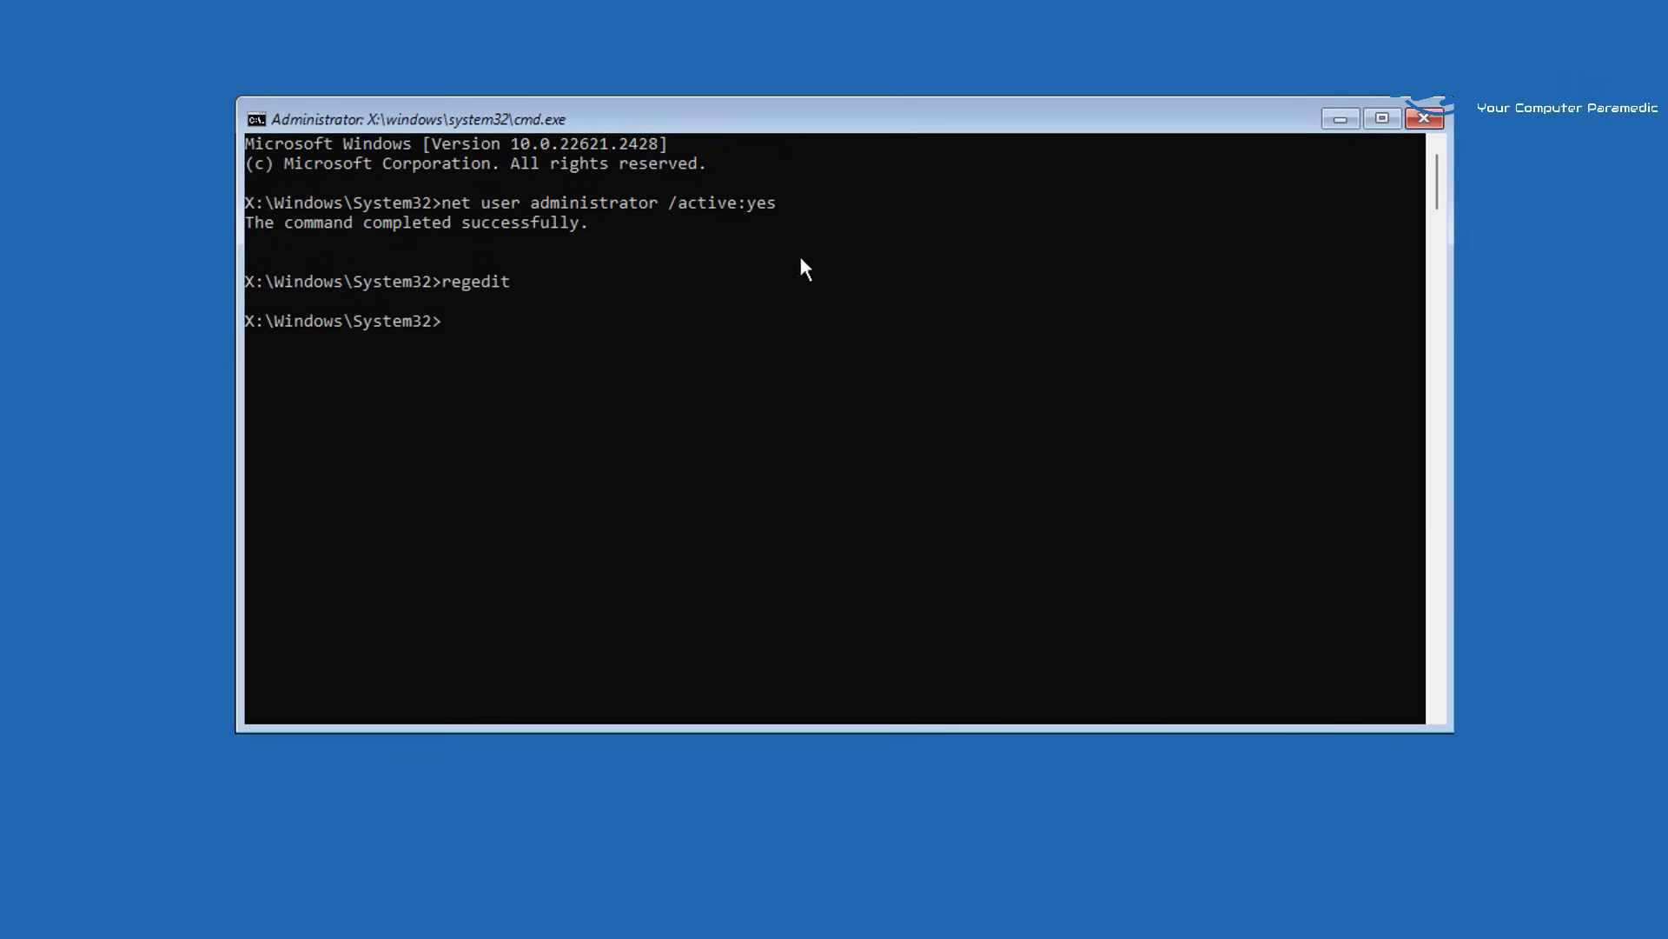
Run the exit command in the recovery console to close Command Prompt
left_click(512, 338)
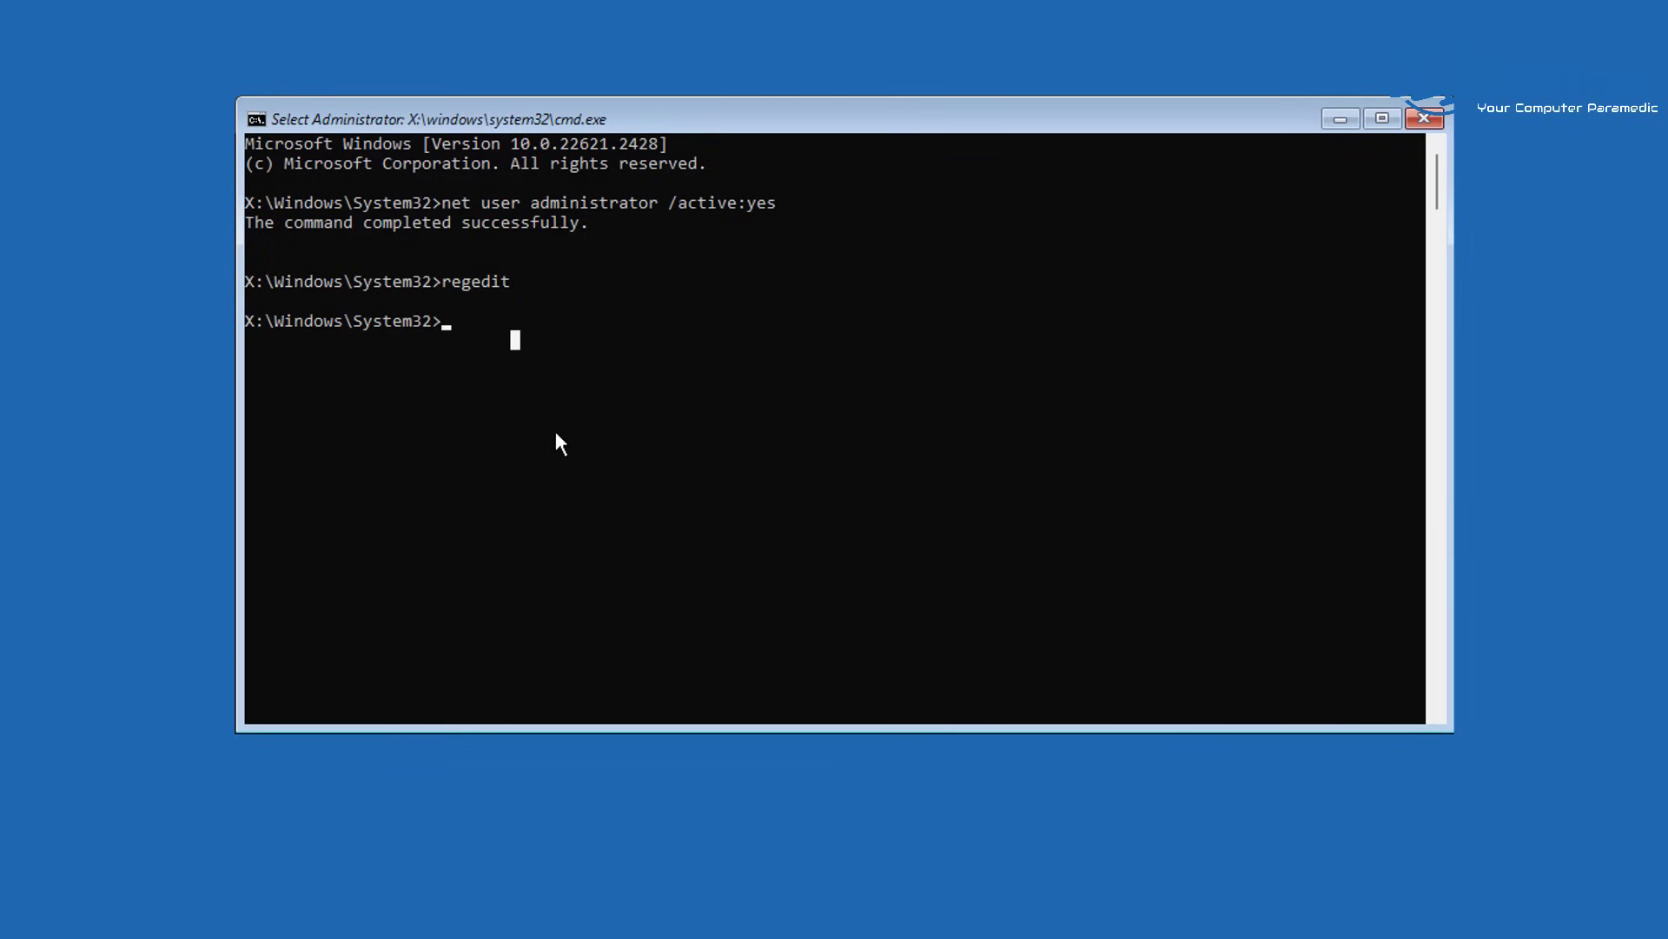
type("exity")
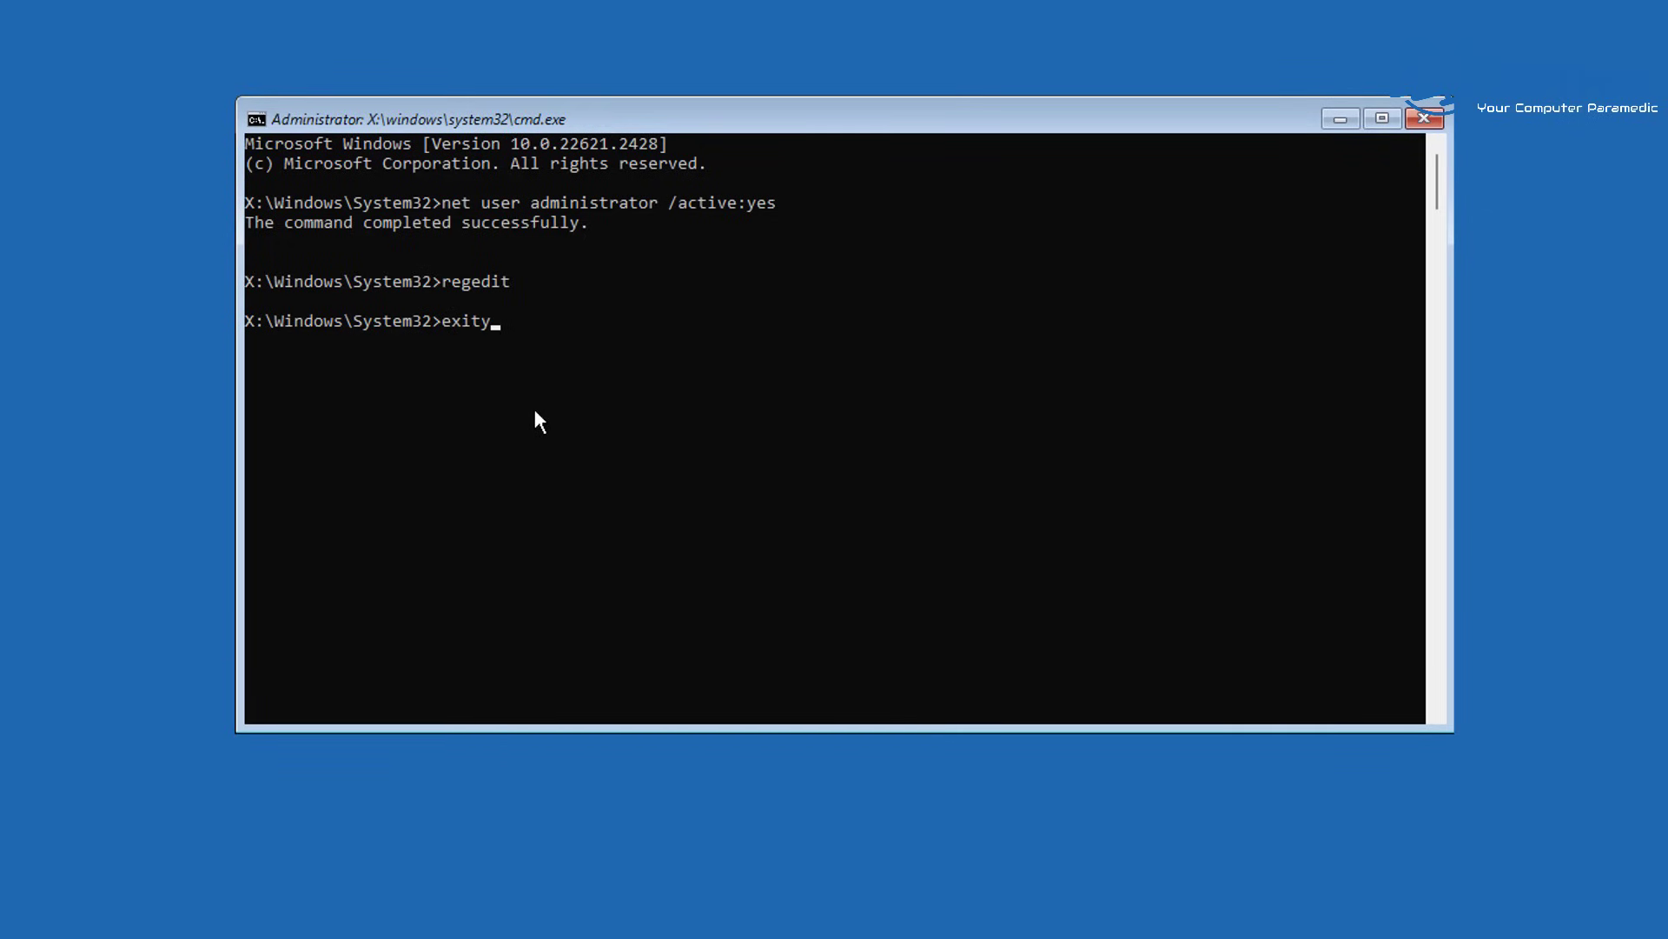
key("BackSpace")
key("Return")
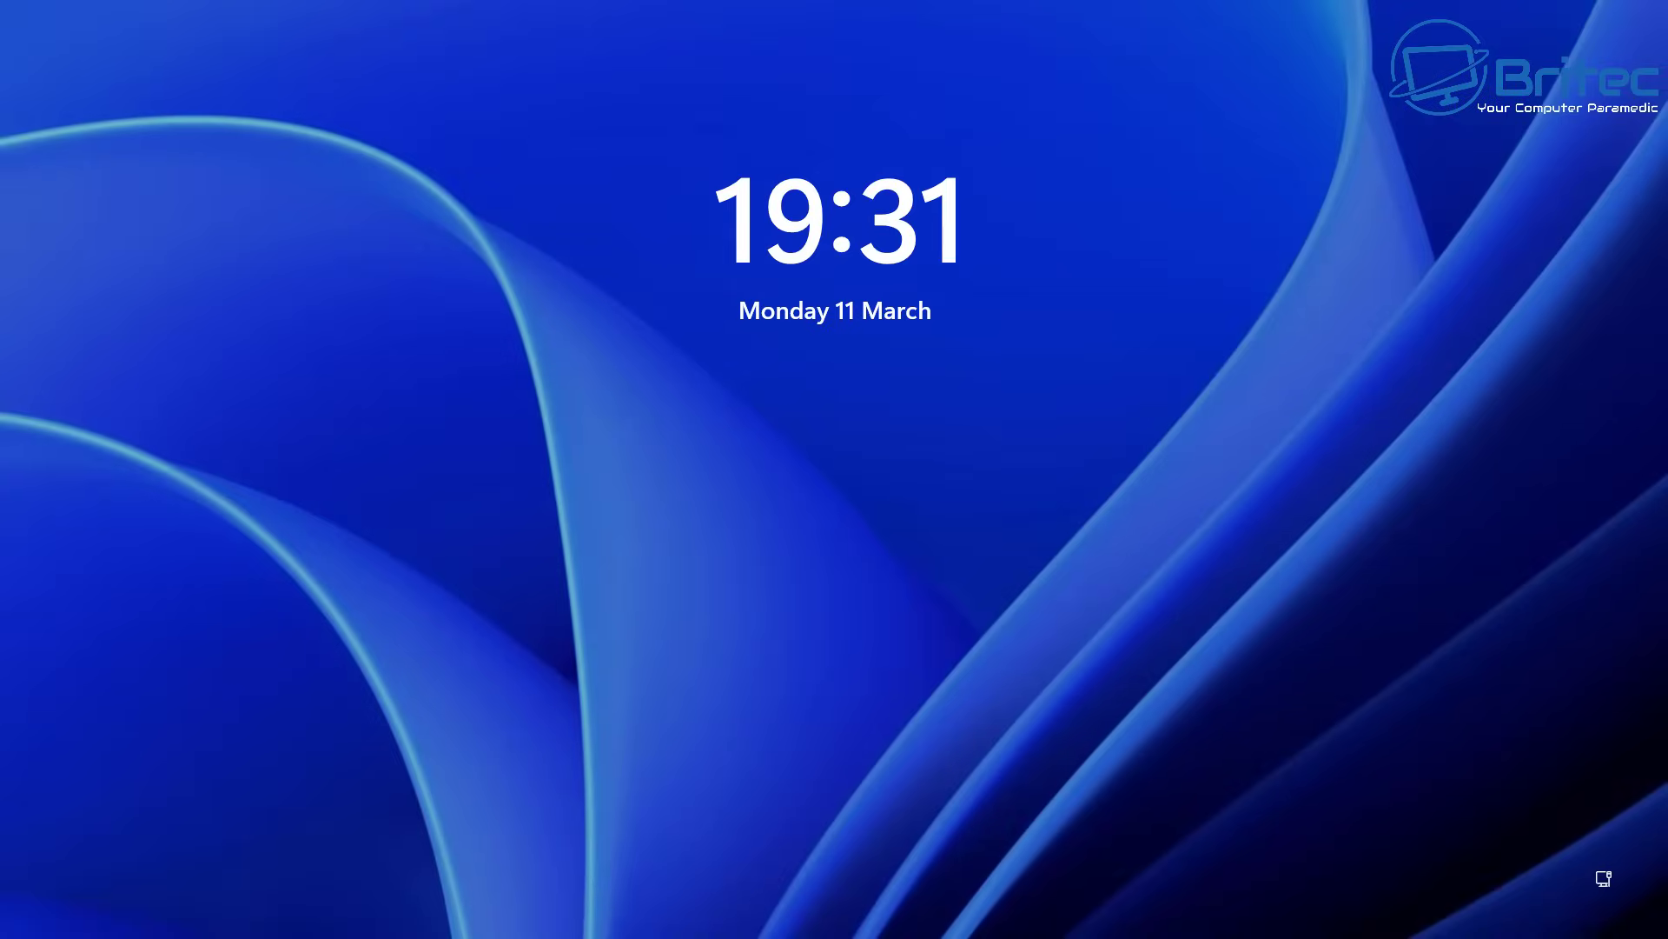
Dismiss the lock screen, choose PIN under Sign-in options, and enter the account PIN
left_click(1278, 720)
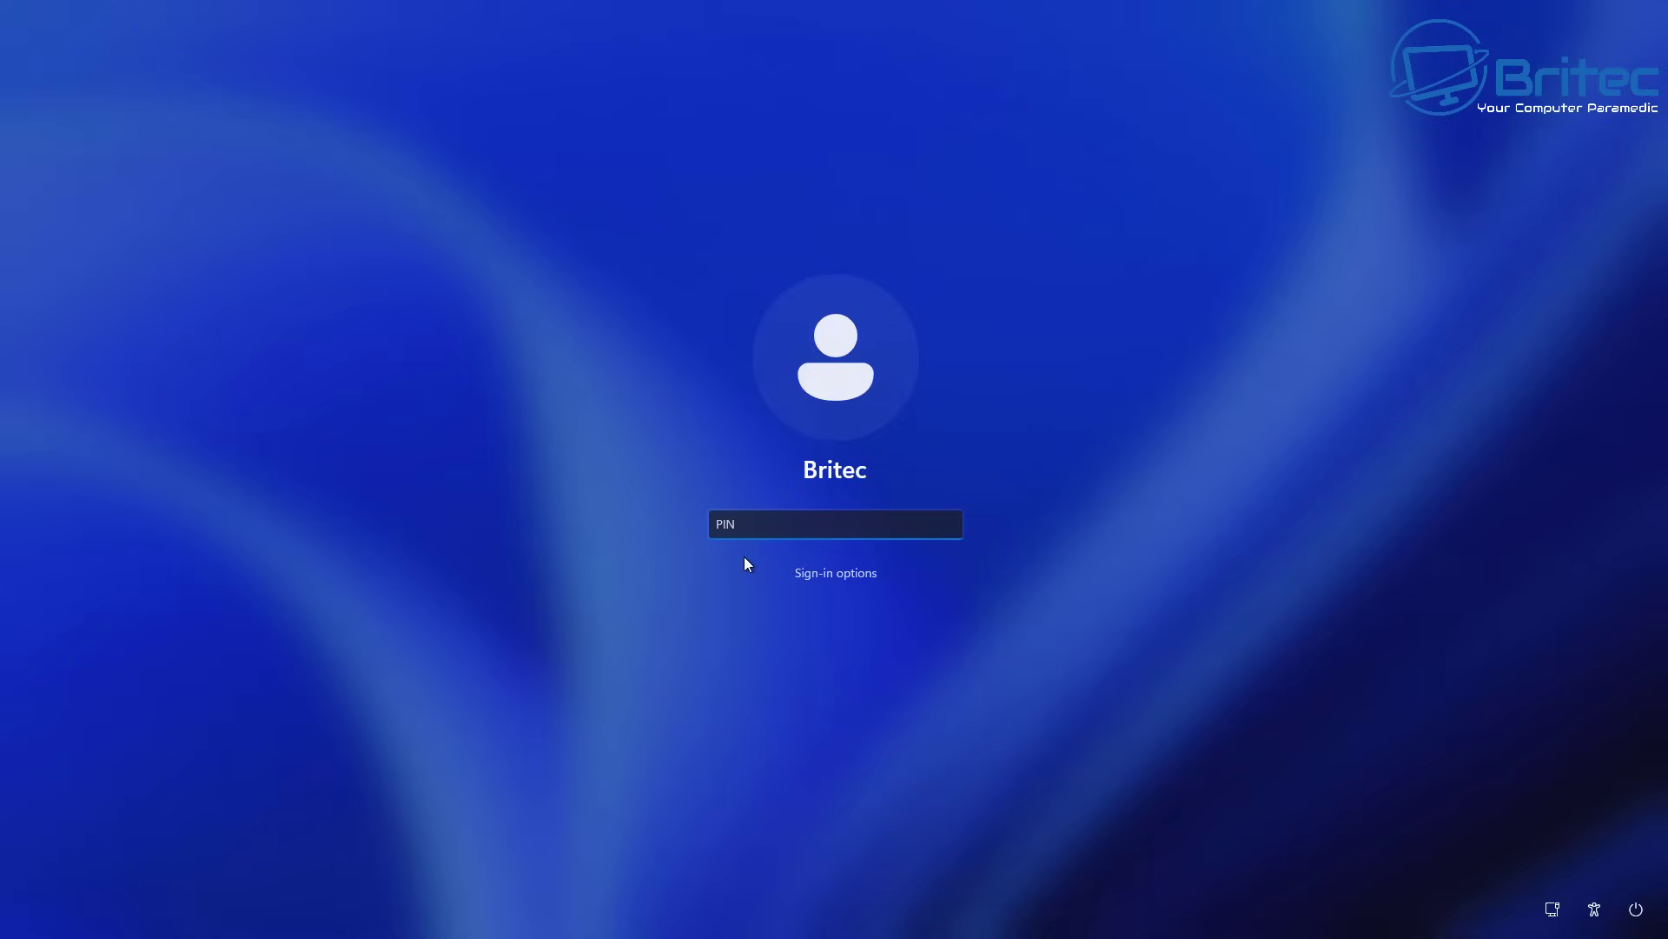
left_click(841, 577)
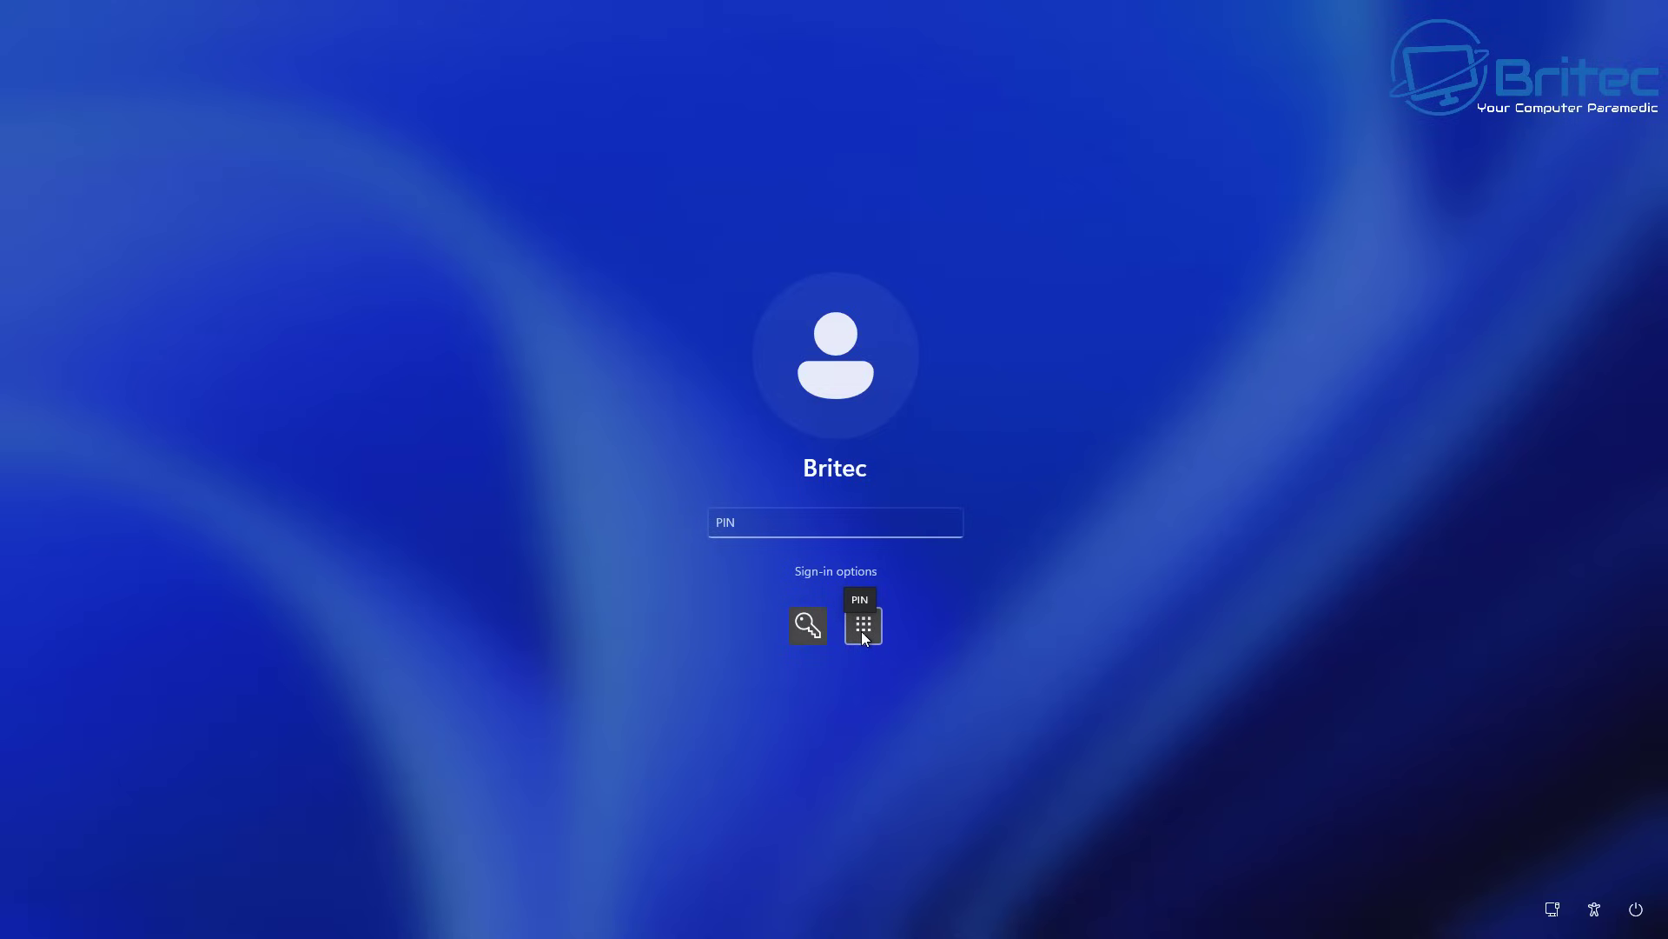
left_click(746, 525)
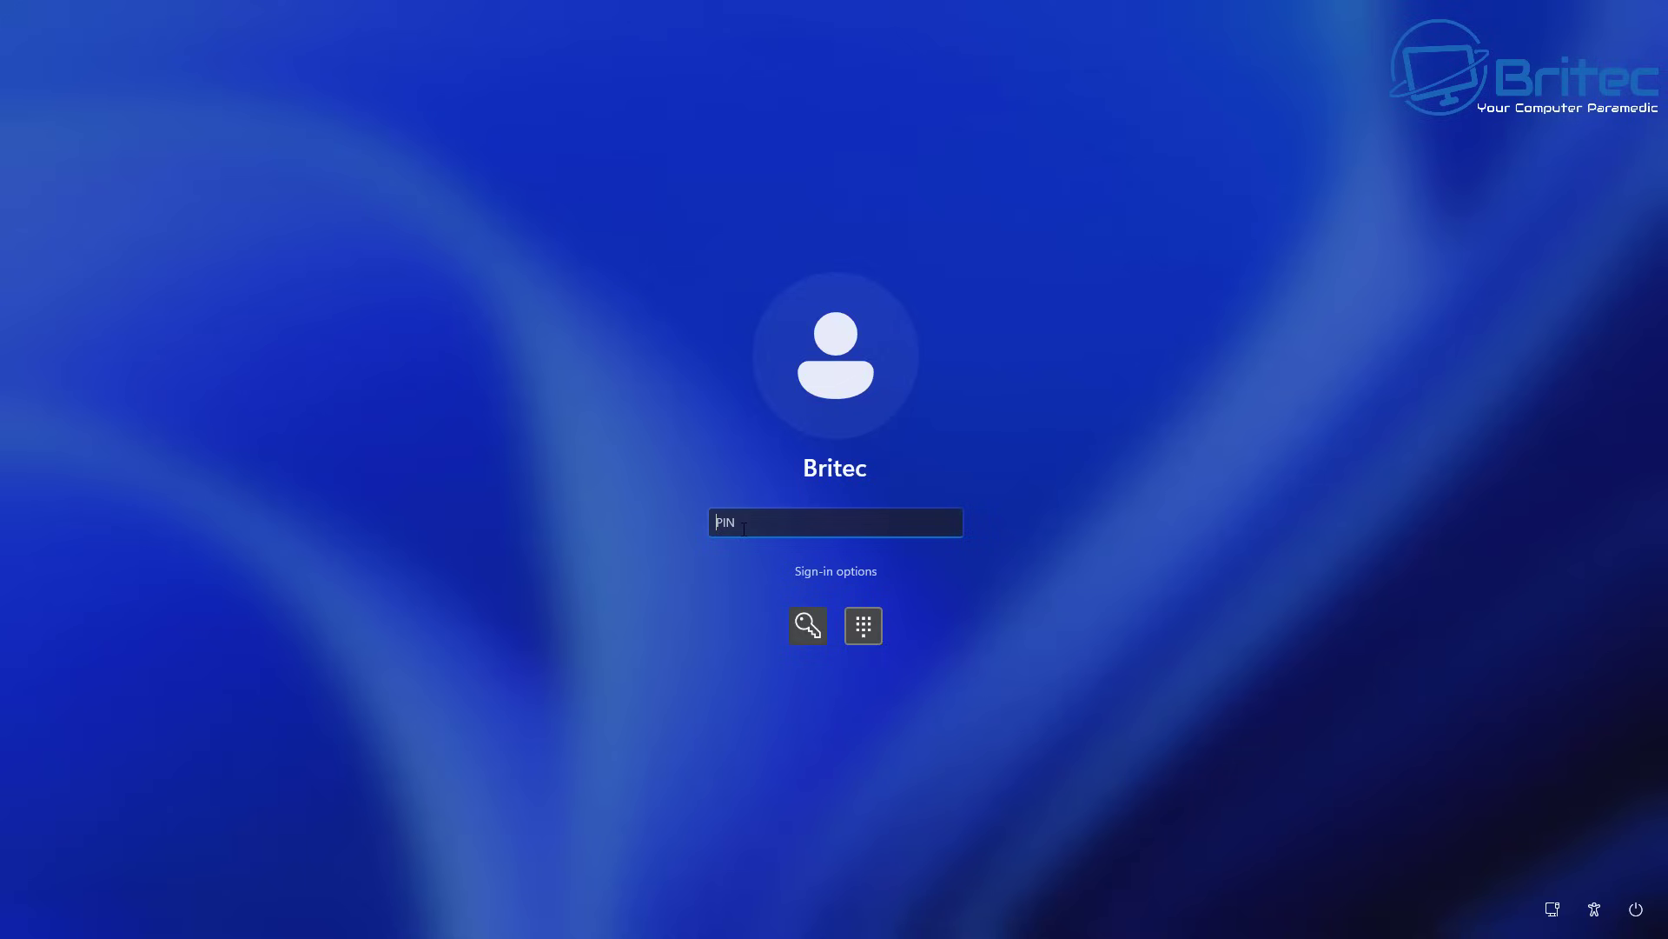
type("1111")
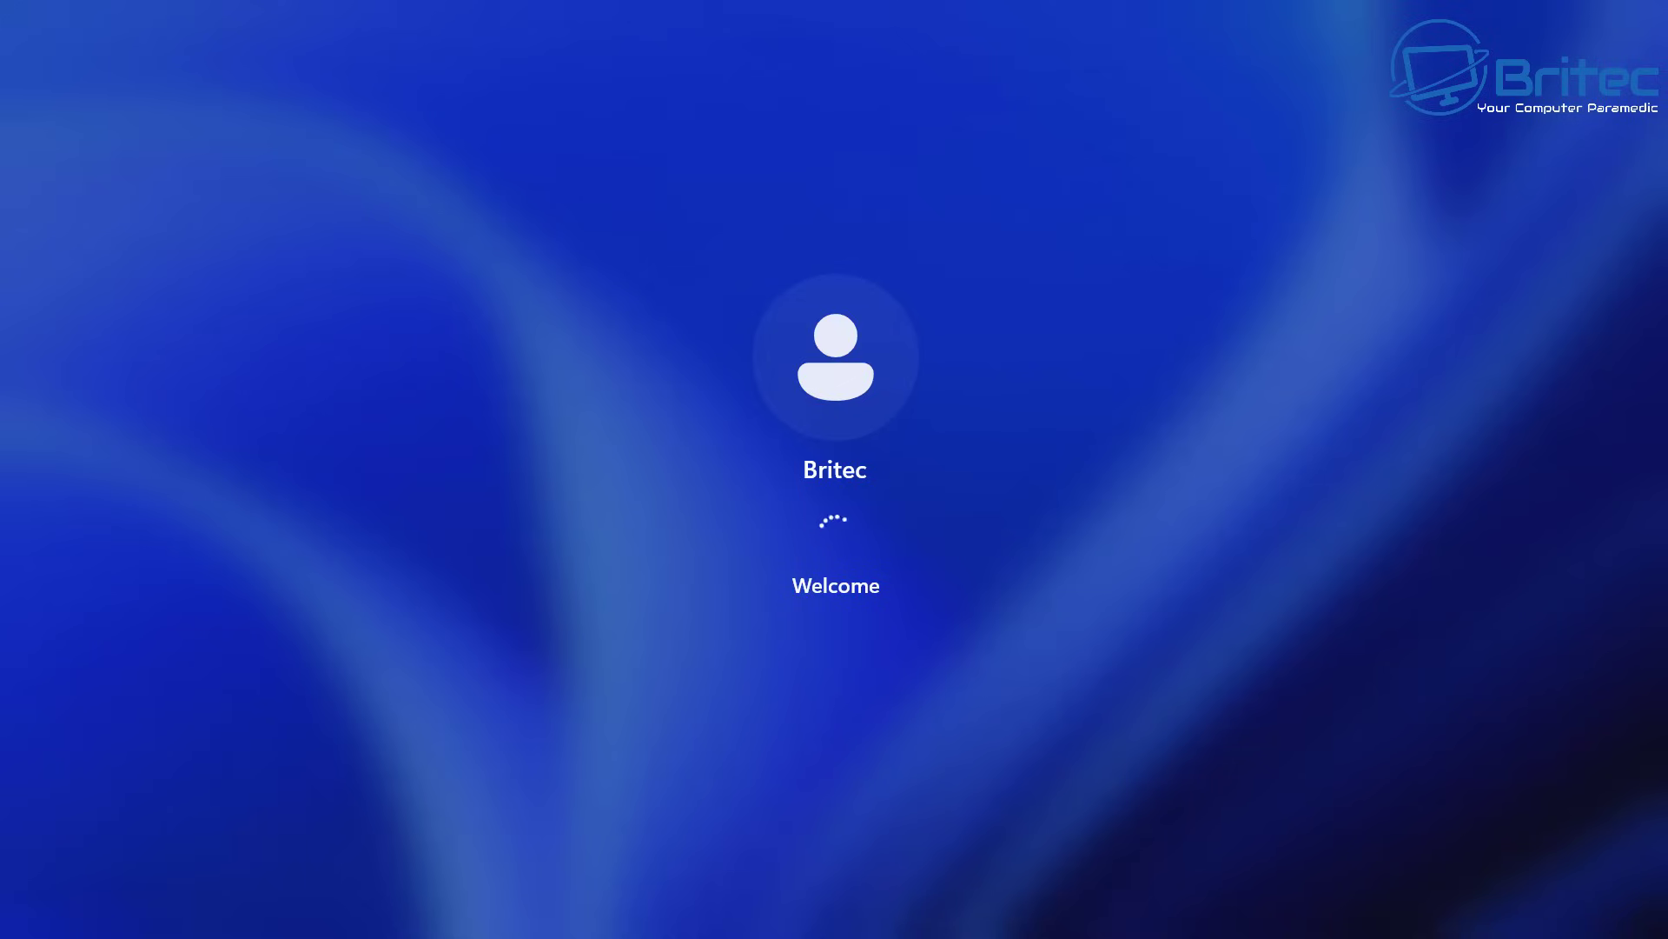